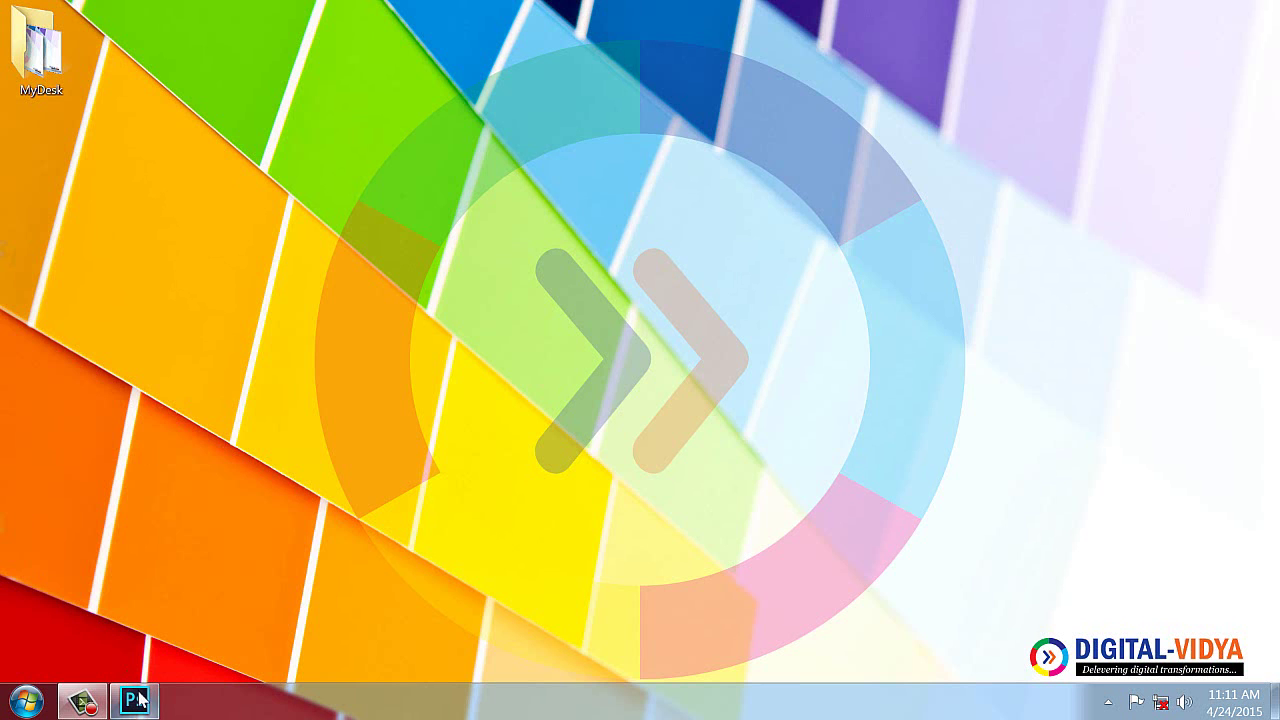
# Step: Restore the minimised Photoshop window from the taskbar so it fills the screen
pyautogui.click(135, 605)
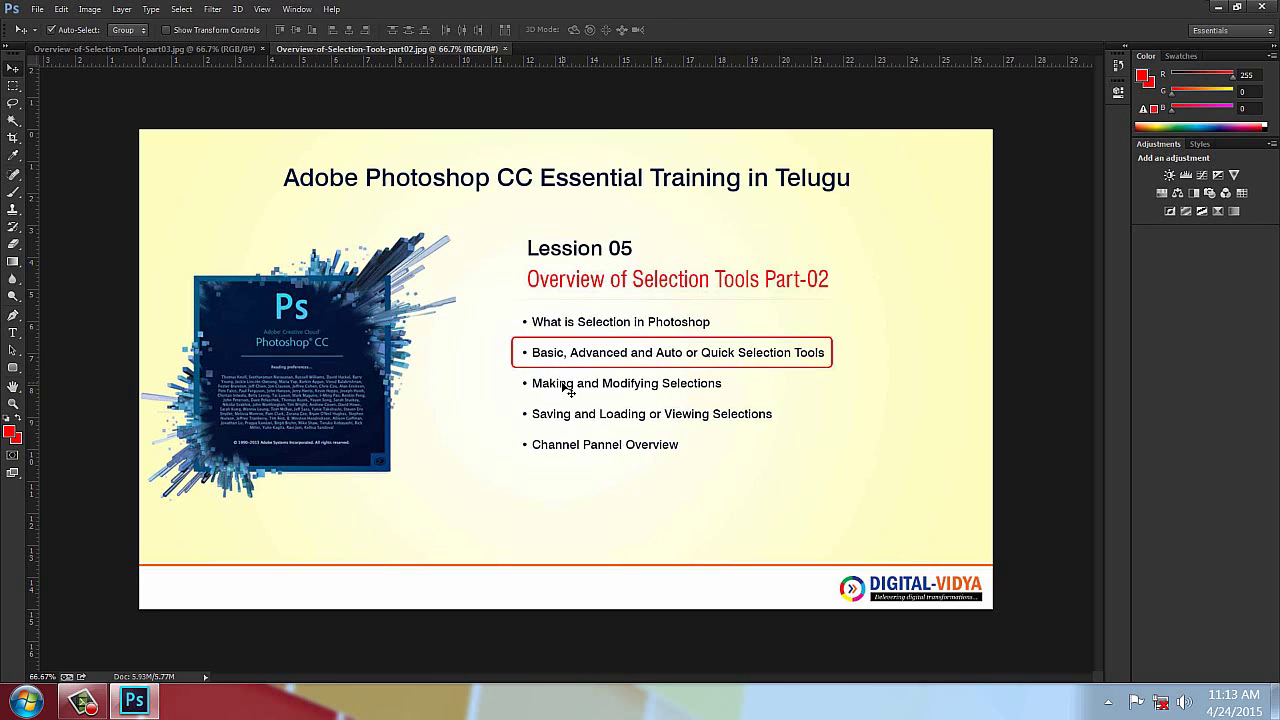
# Step: Close the Lesson 05 overview slide and then the selection-tool types slide
pyautogui.click(505, 49)
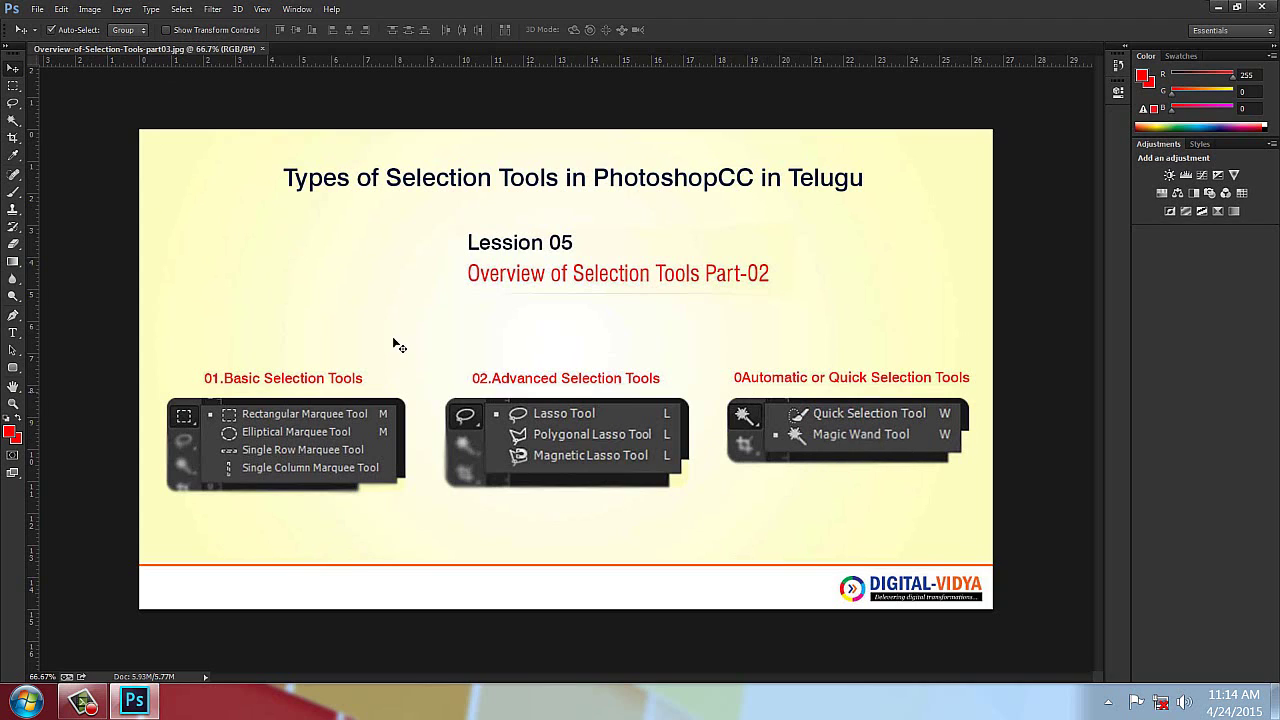
pyautogui.click(262, 48)
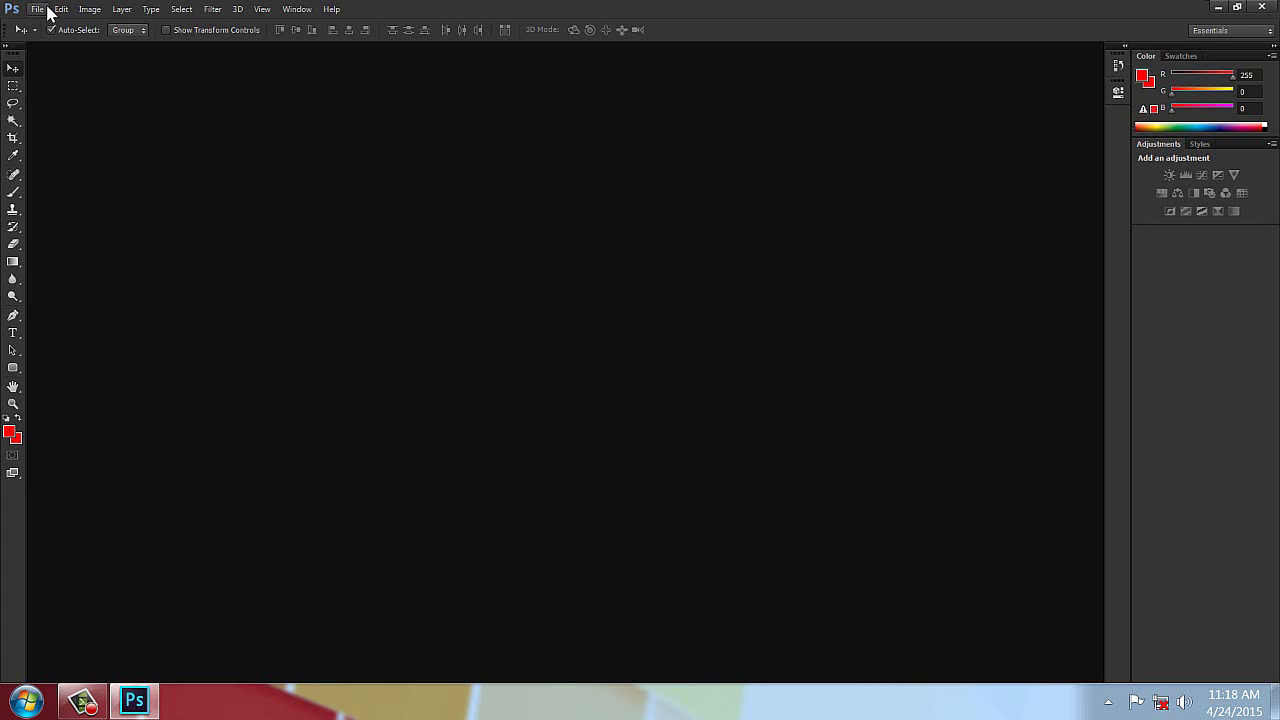
# Step: Select the Rectangular Marquee Tool from the toolbox flyout
pyautogui.click(15, 87)
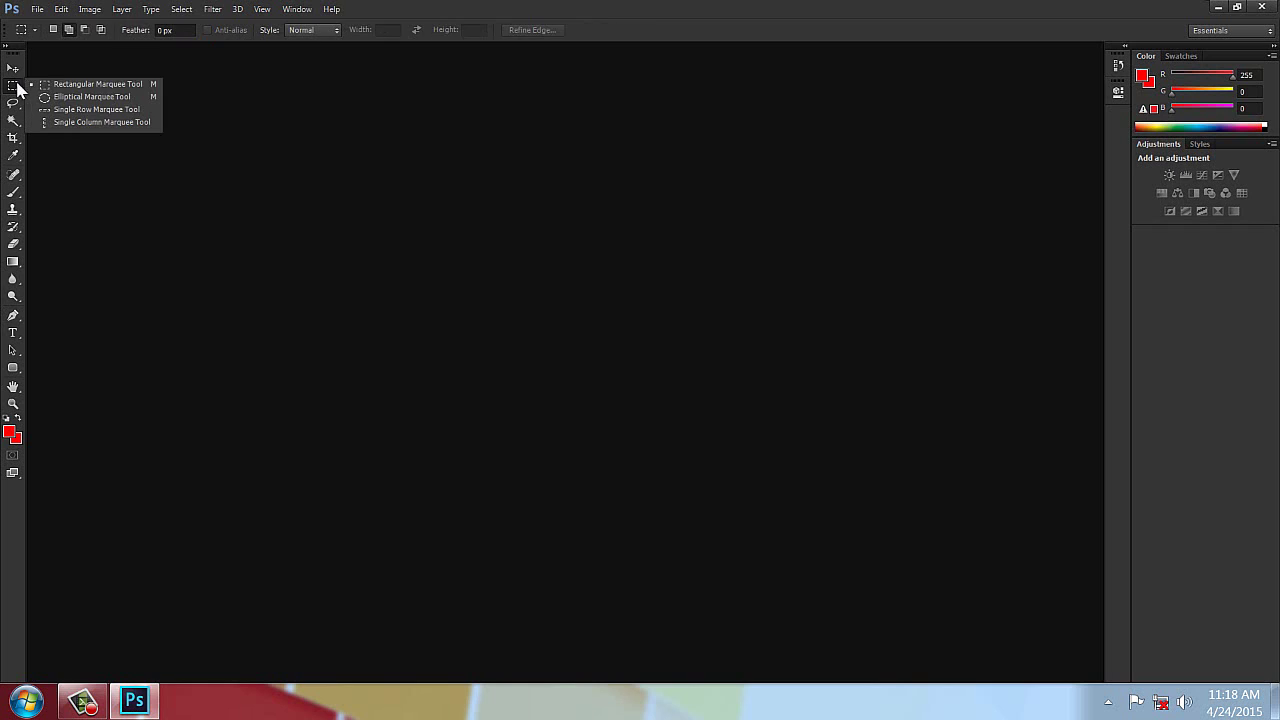
pyautogui.click(82, 85)
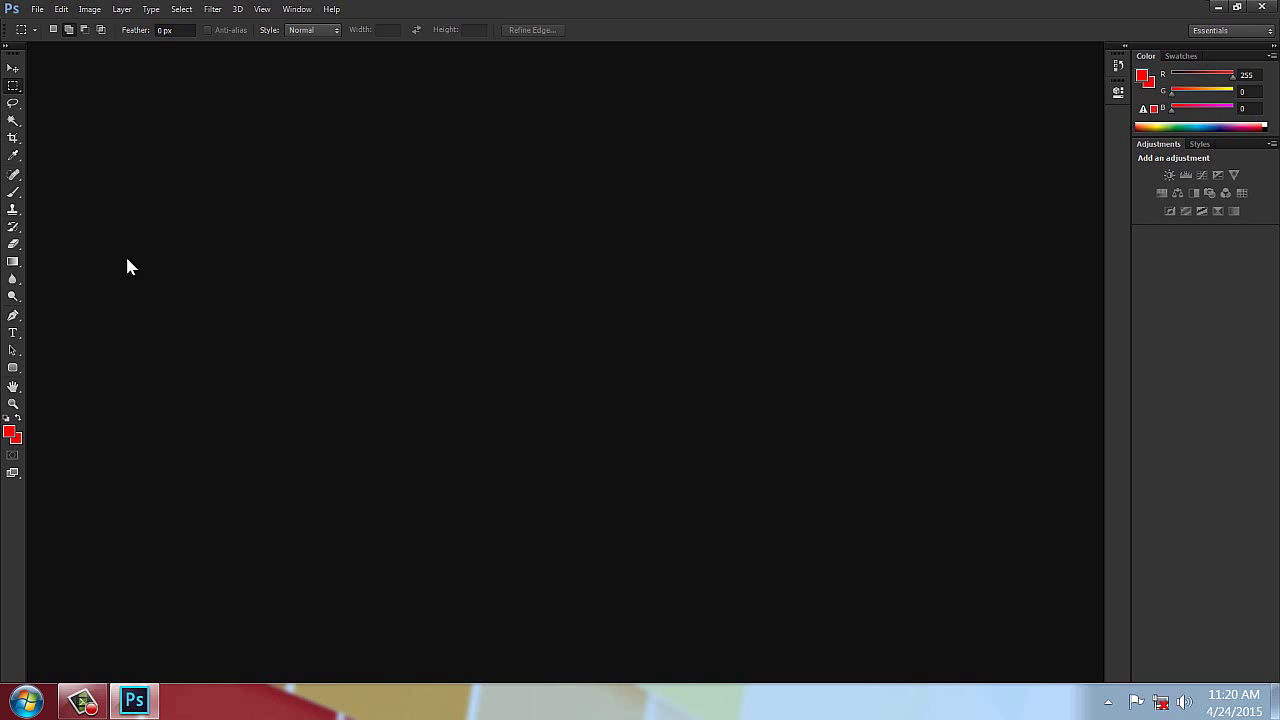
# Step: Create a new blank document from the Digital-vidya.com 700×600 px preset
pyautogui.click(37, 9)
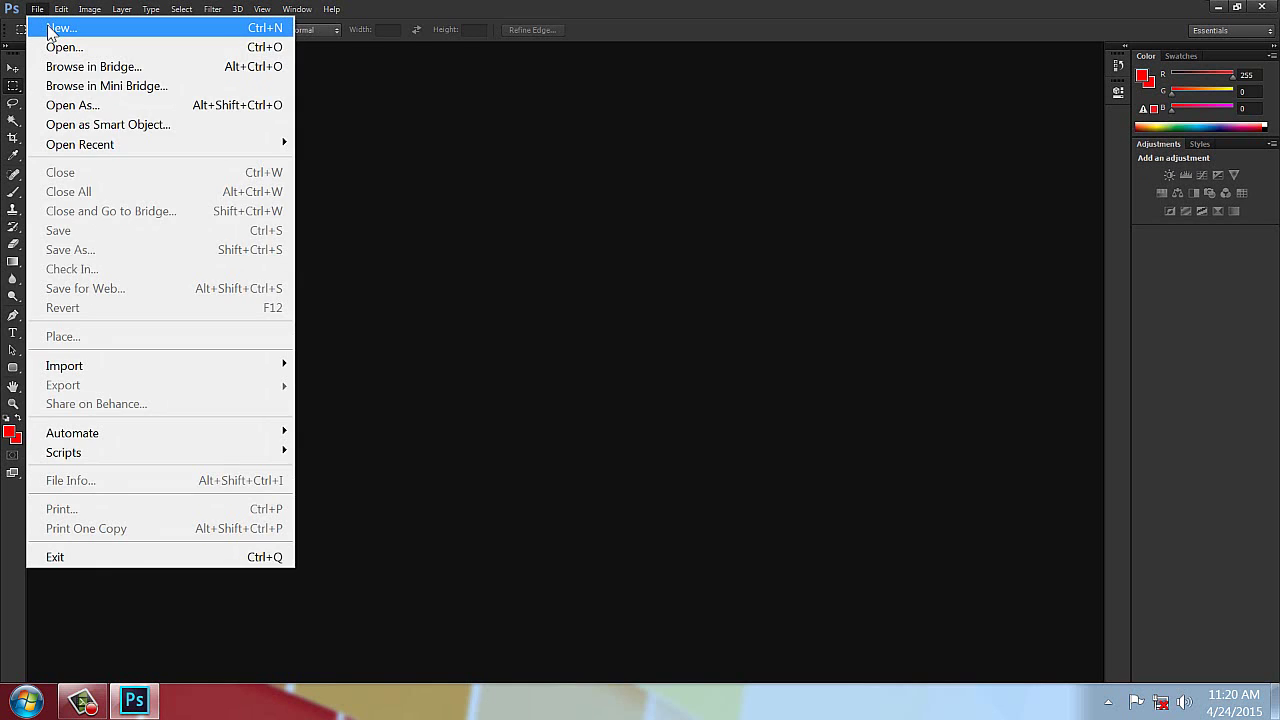
pyautogui.click(42, 23)
pyautogui.click(309, 252)
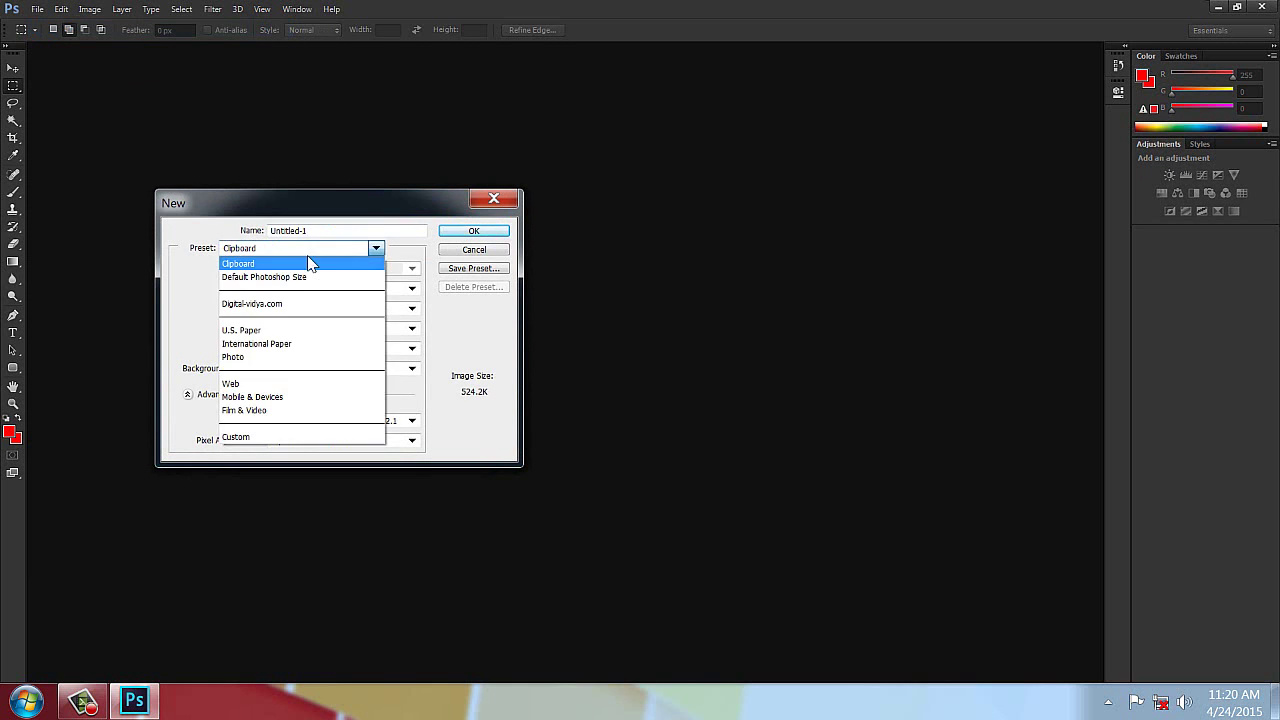
pyautogui.click(255, 304)
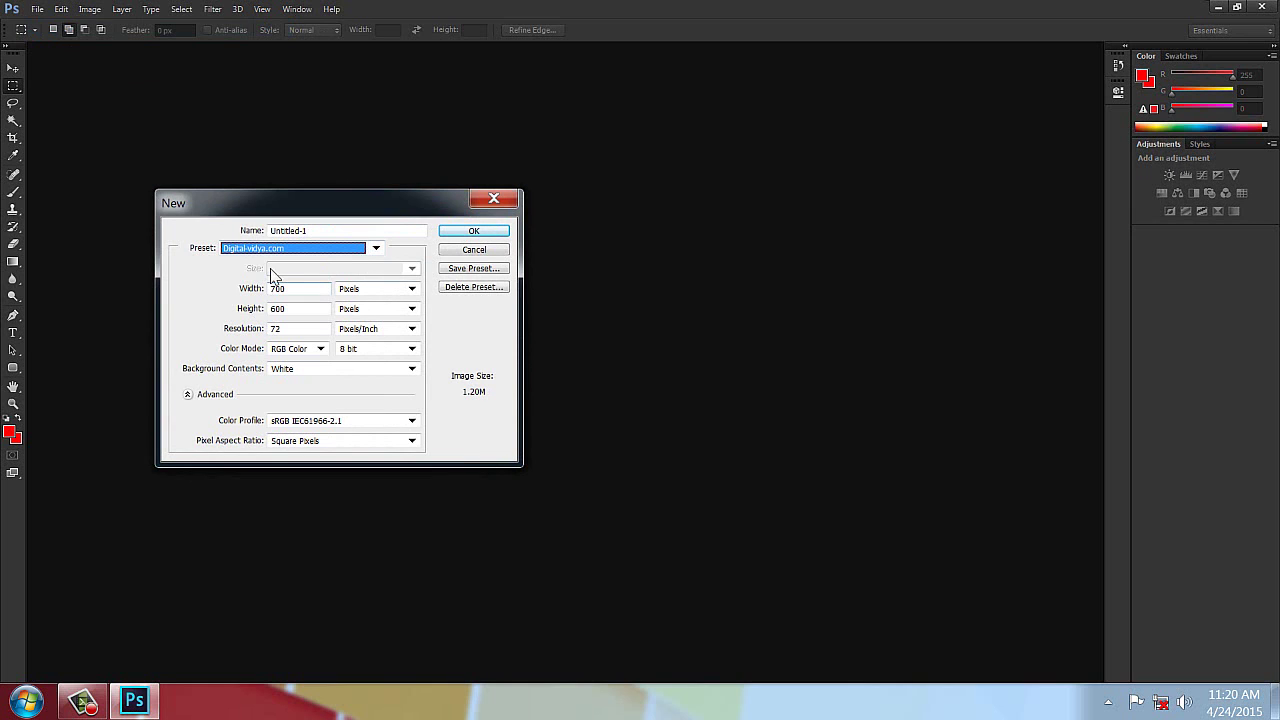
pyautogui.click(473, 231)
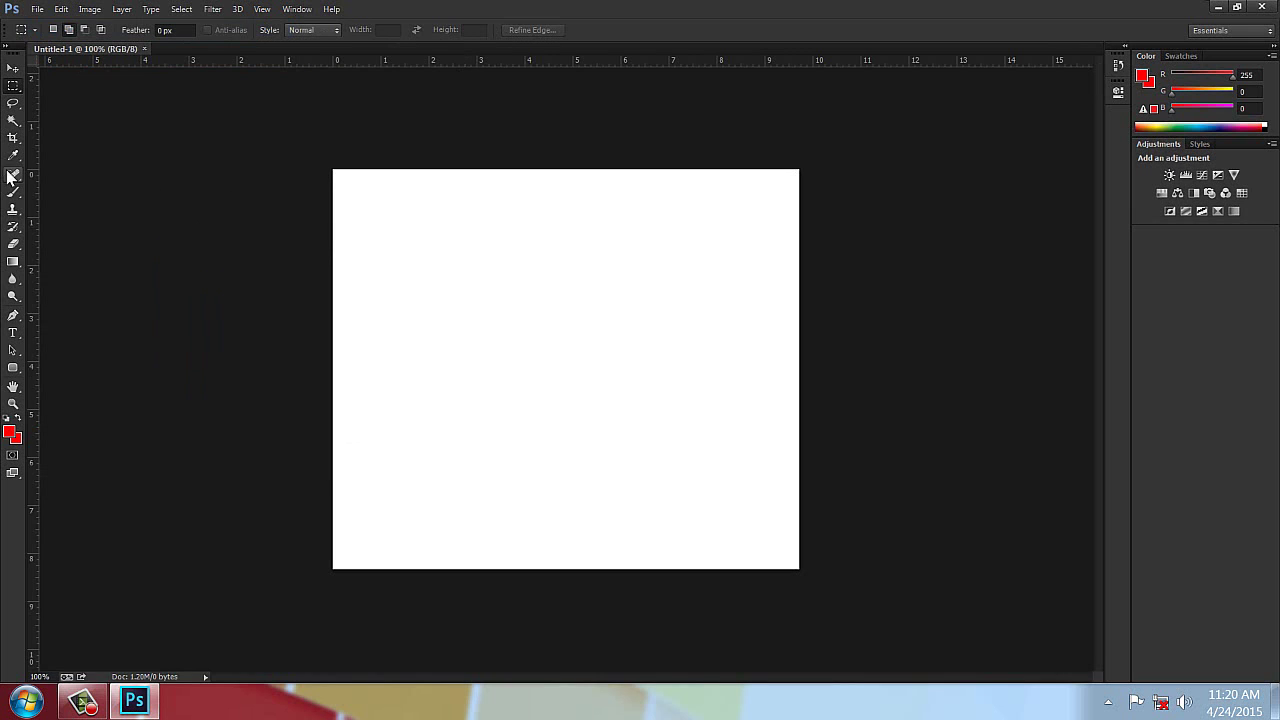
# Step: With Rectangular Marquee, draw two square selections and a wide strip near the top
pyautogui.click(13, 68)
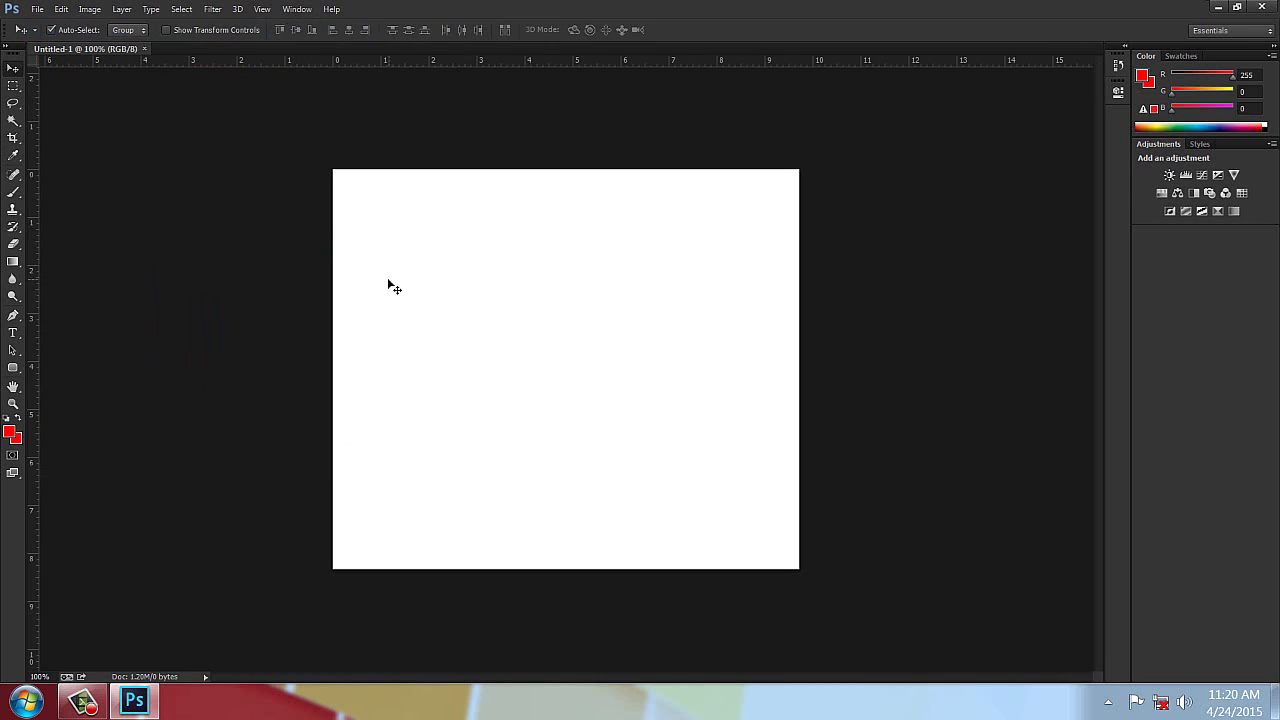
pyautogui.click(13, 86)
pyautogui.moveTo(355, 301); pyautogui.dragTo(436, 387)
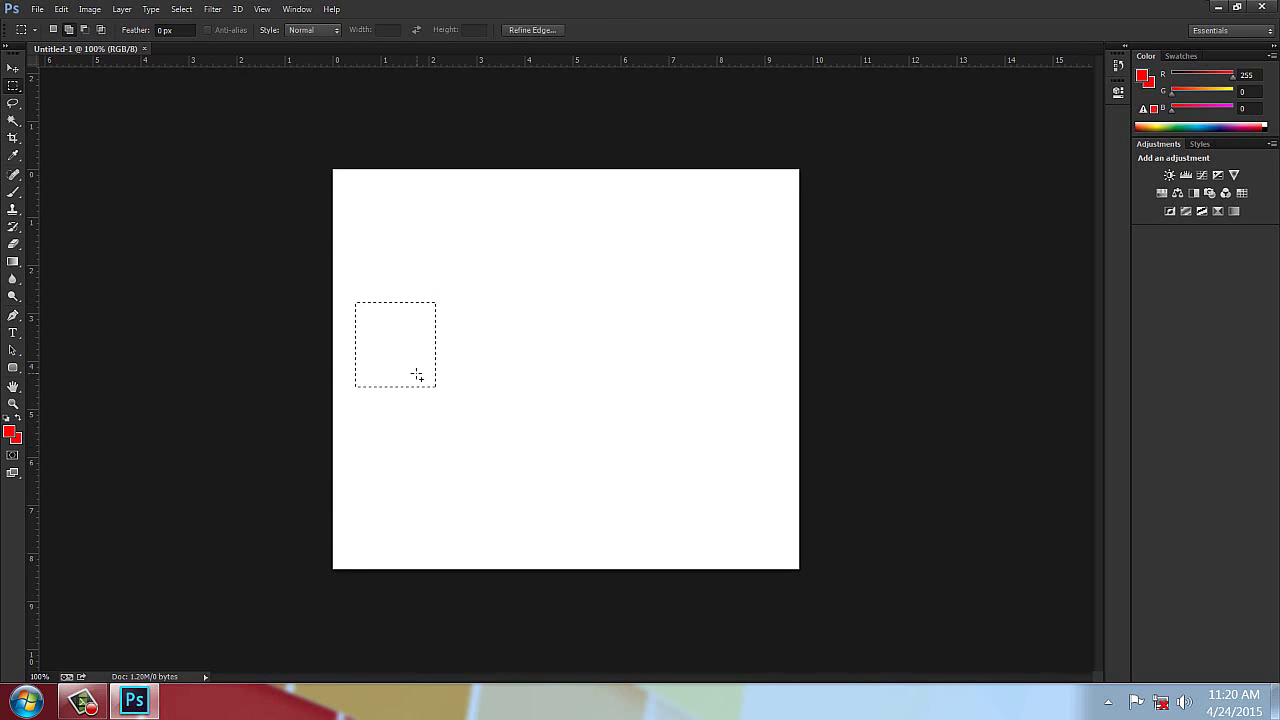
pyautogui.moveTo(520, 351); pyautogui.dragTo(525, 389)
pyautogui.moveTo(386, 210); pyautogui.dragTo(637, 249)
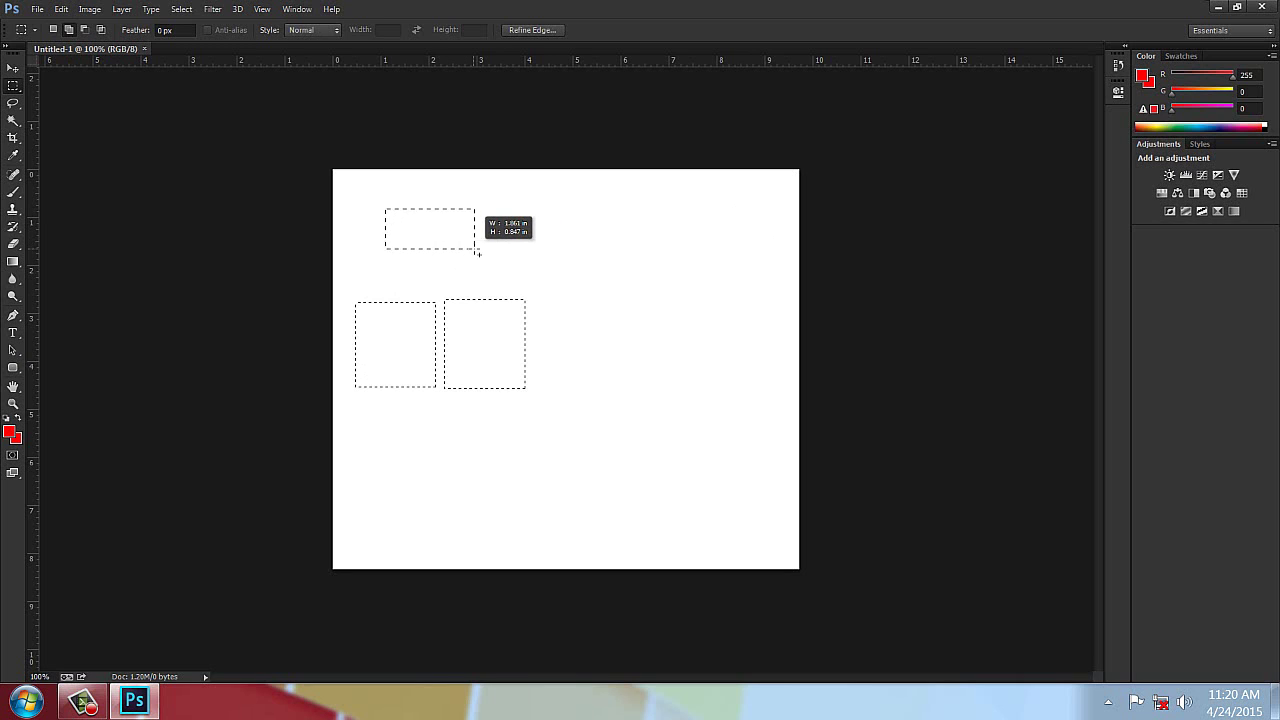
pyautogui.moveTo(709, 259); pyautogui.dragTo(709, 259)
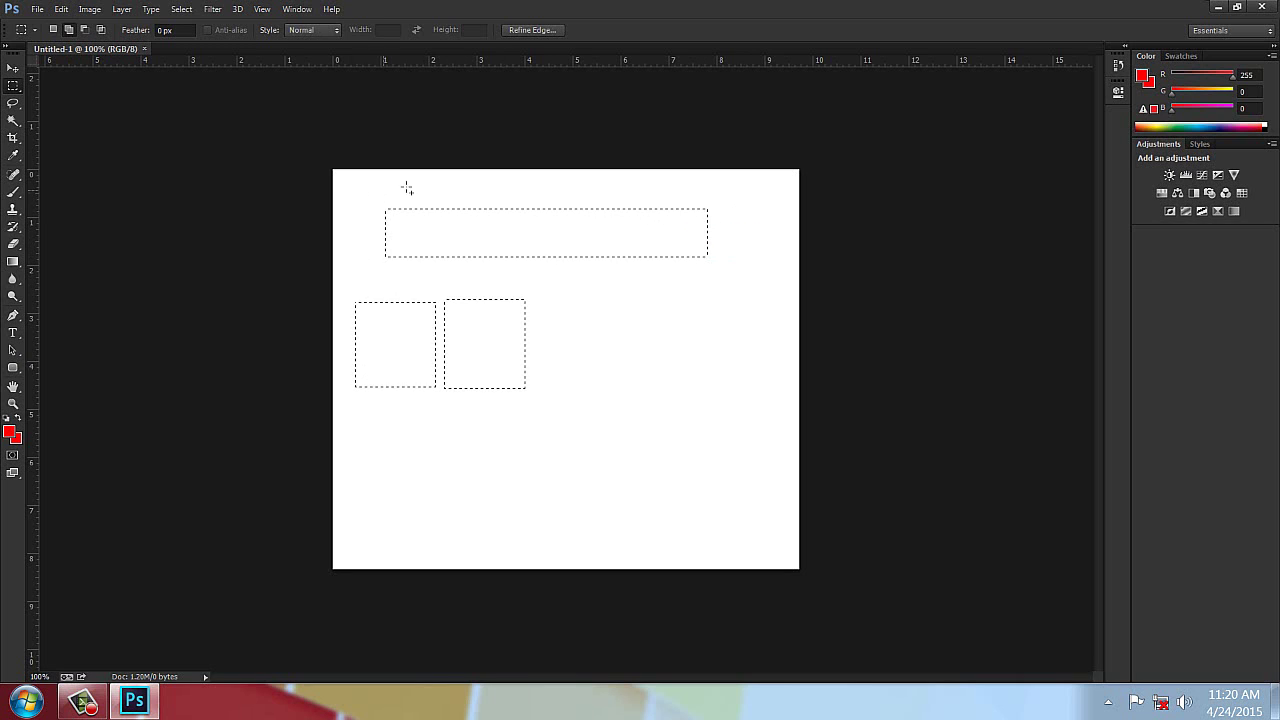
# Step: Set the marquee Style to Fixed Size with width and height of 125 px
pyautogui.click(309, 31)
pyautogui.click(302, 72)
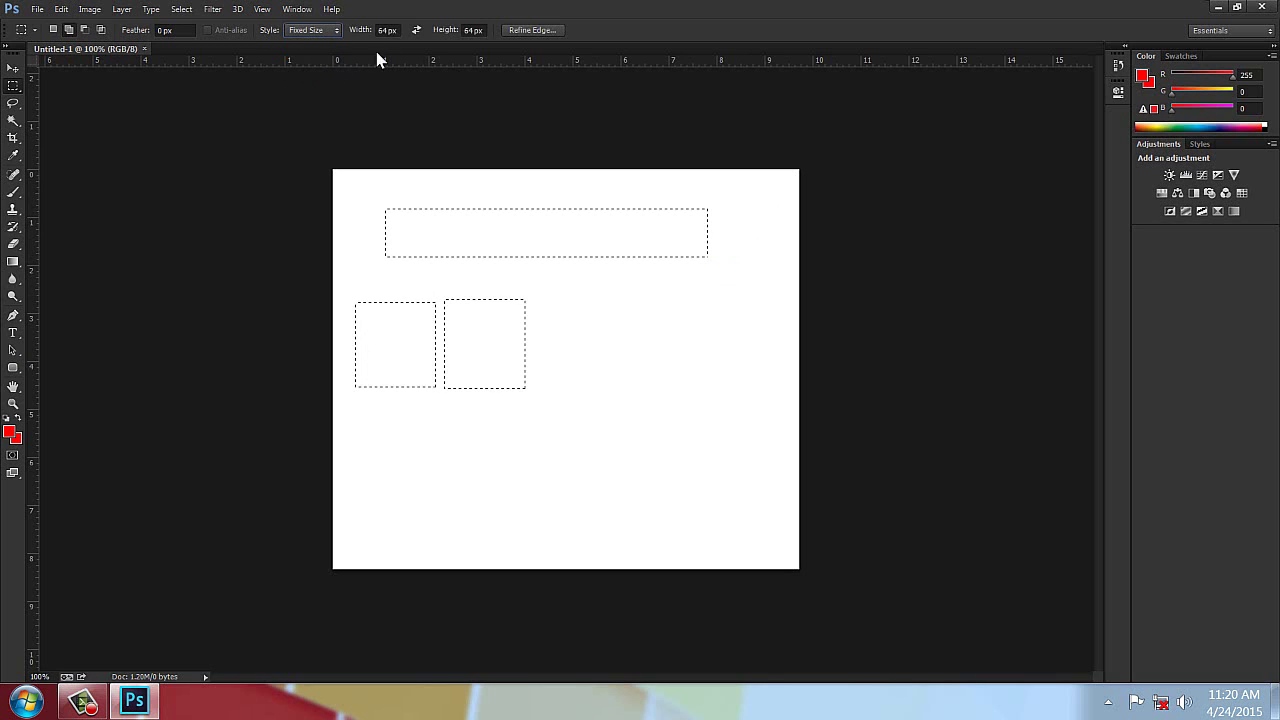
pyautogui.click(389, 31)
pyautogui.press('Tab')
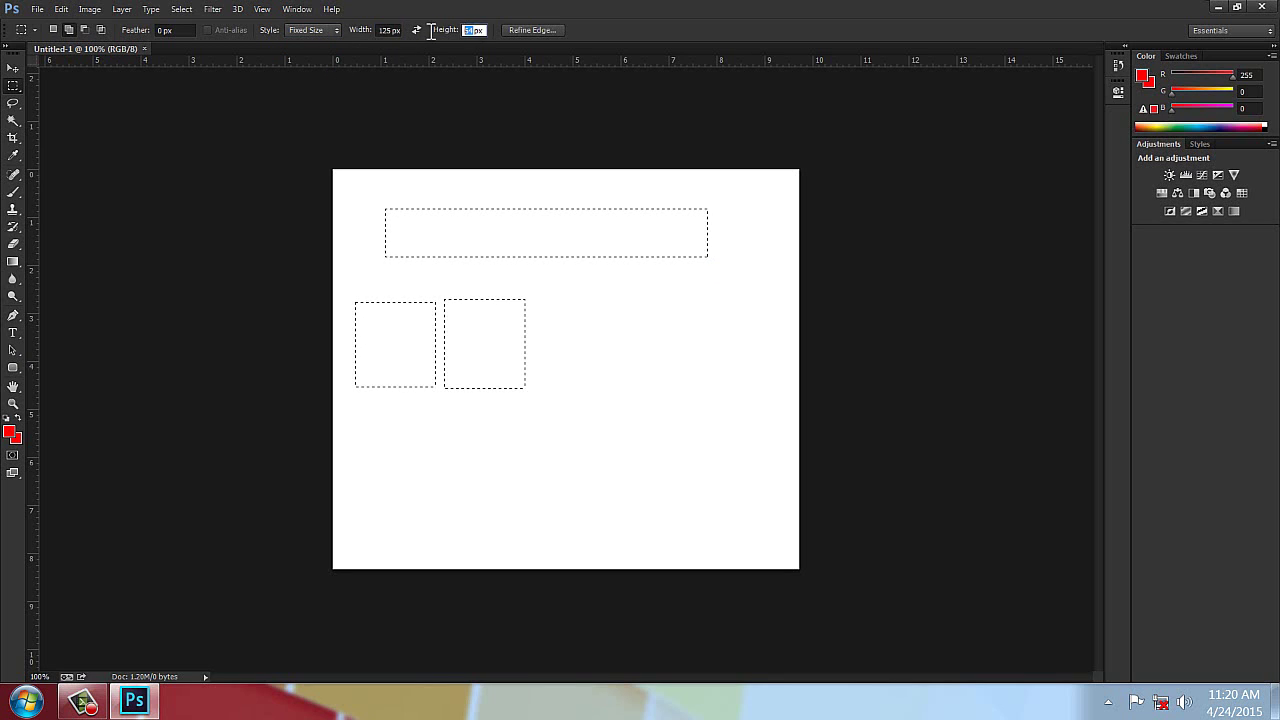
pyautogui.write('1')
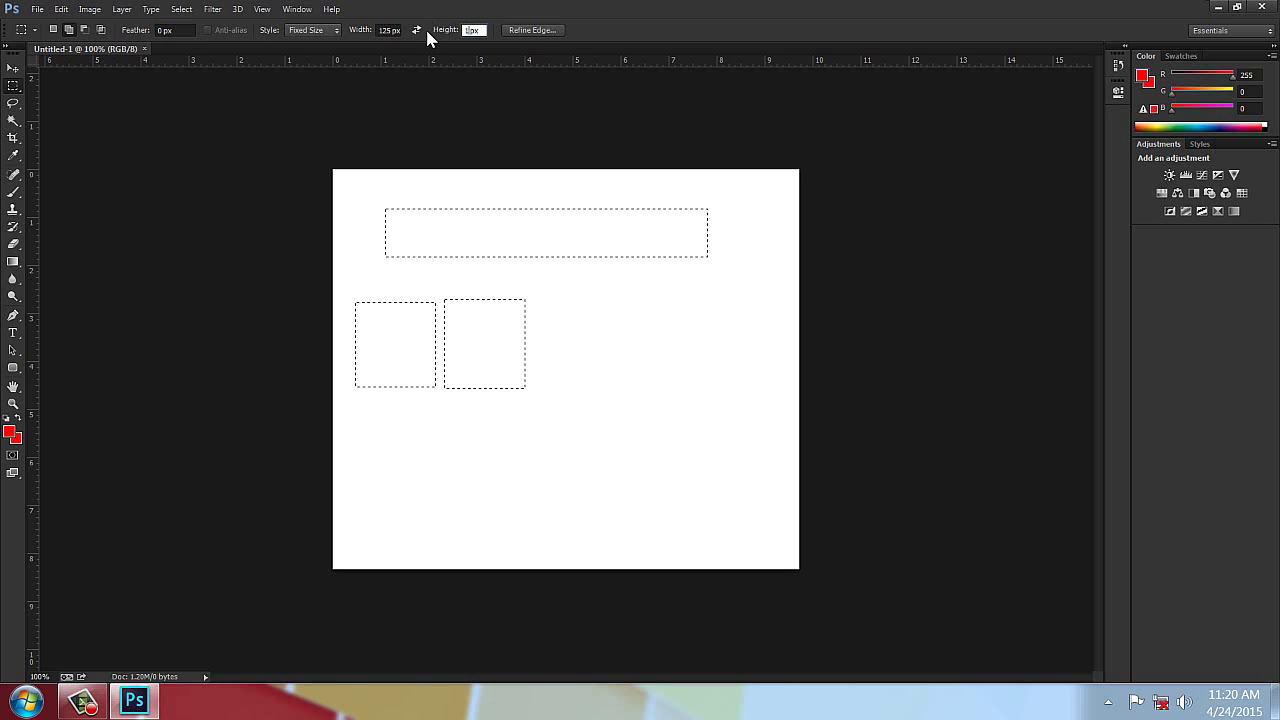
pyautogui.write('25')
# Step: Place fixed 125 px square selections at the right and across the lower canvas
pyautogui.moveTo(664, 363); pyautogui.dragTo(622, 328)
pyautogui.moveTo(483, 450); pyautogui.dragTo(487, 455)
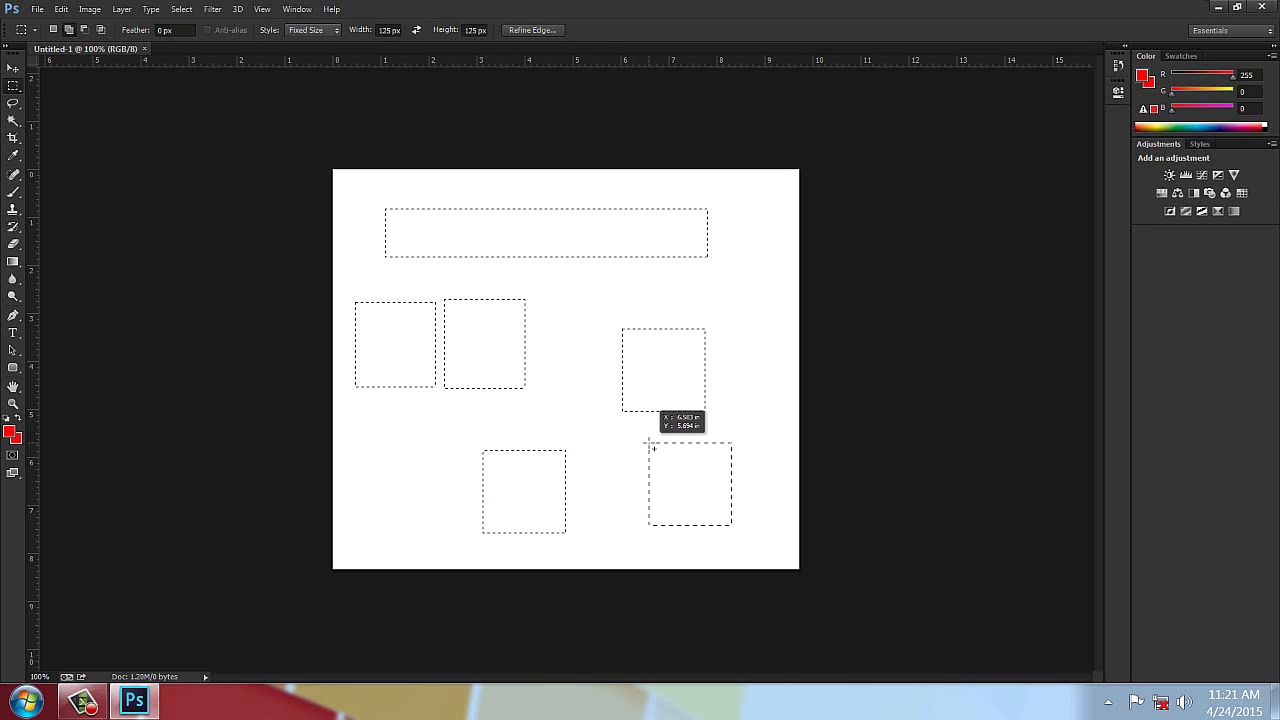
pyautogui.moveTo(366, 442); pyautogui.dragTo(366, 442)
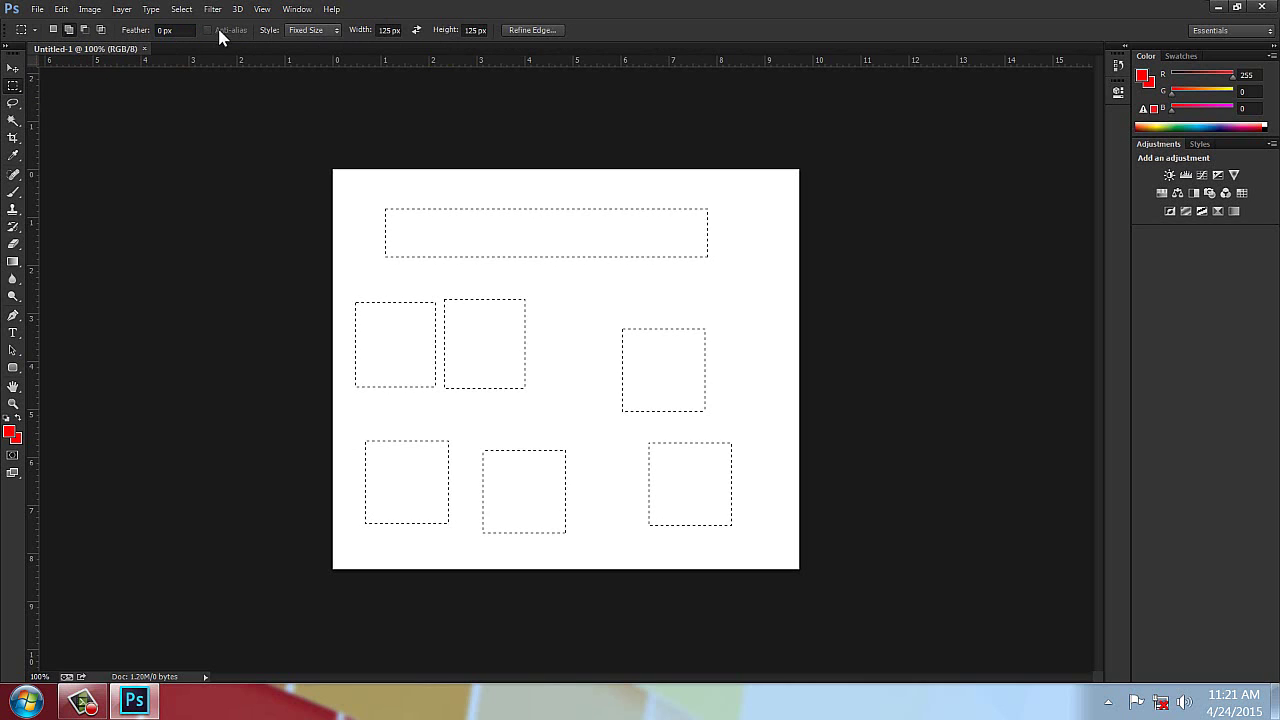
# Step: Try the Elliptical, Single Column and Rectangular Marquee options from the marquee flyout
pyautogui.rightClick(14, 87)
pyautogui.click(72, 99)
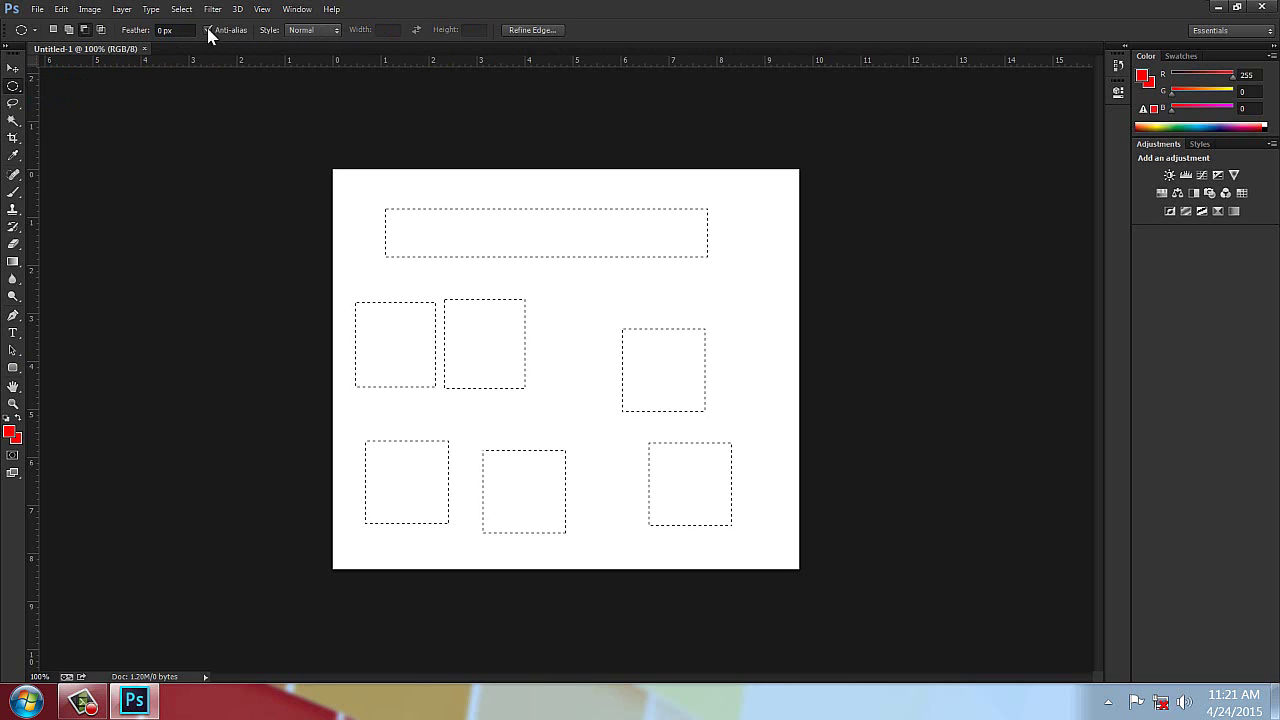
pyautogui.rightClick(13, 88)
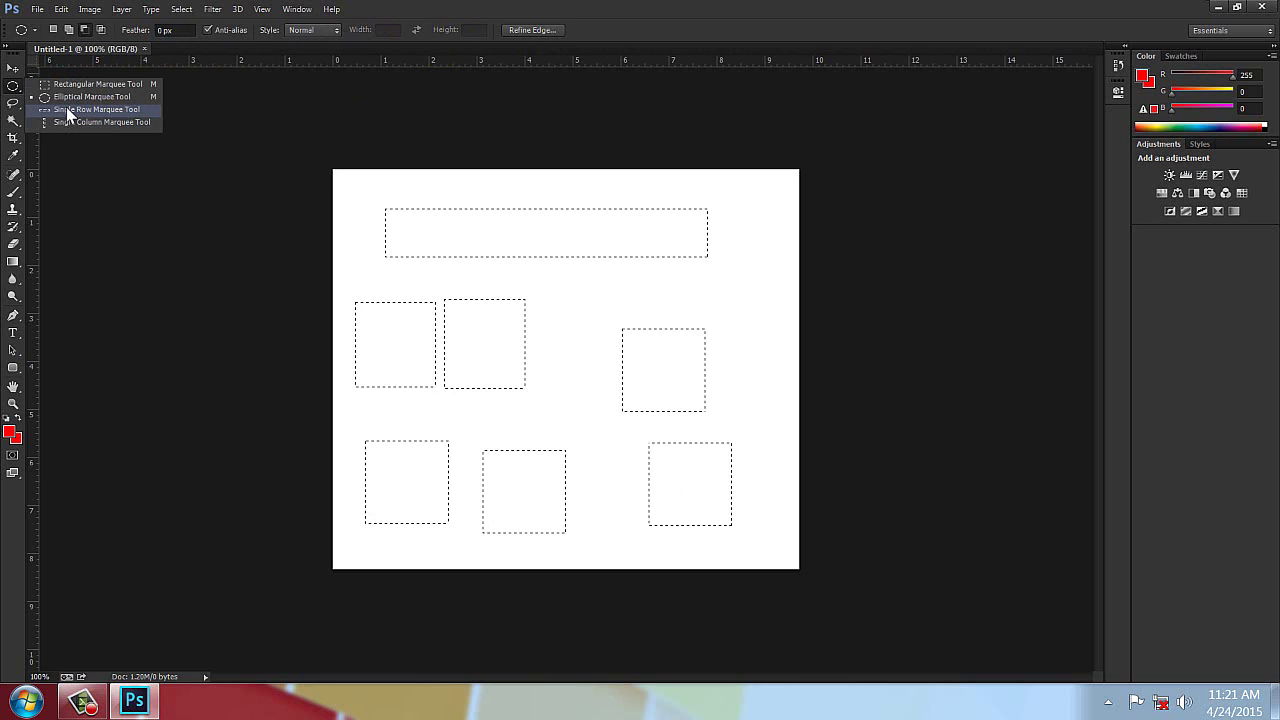
pyautogui.press('Escape')
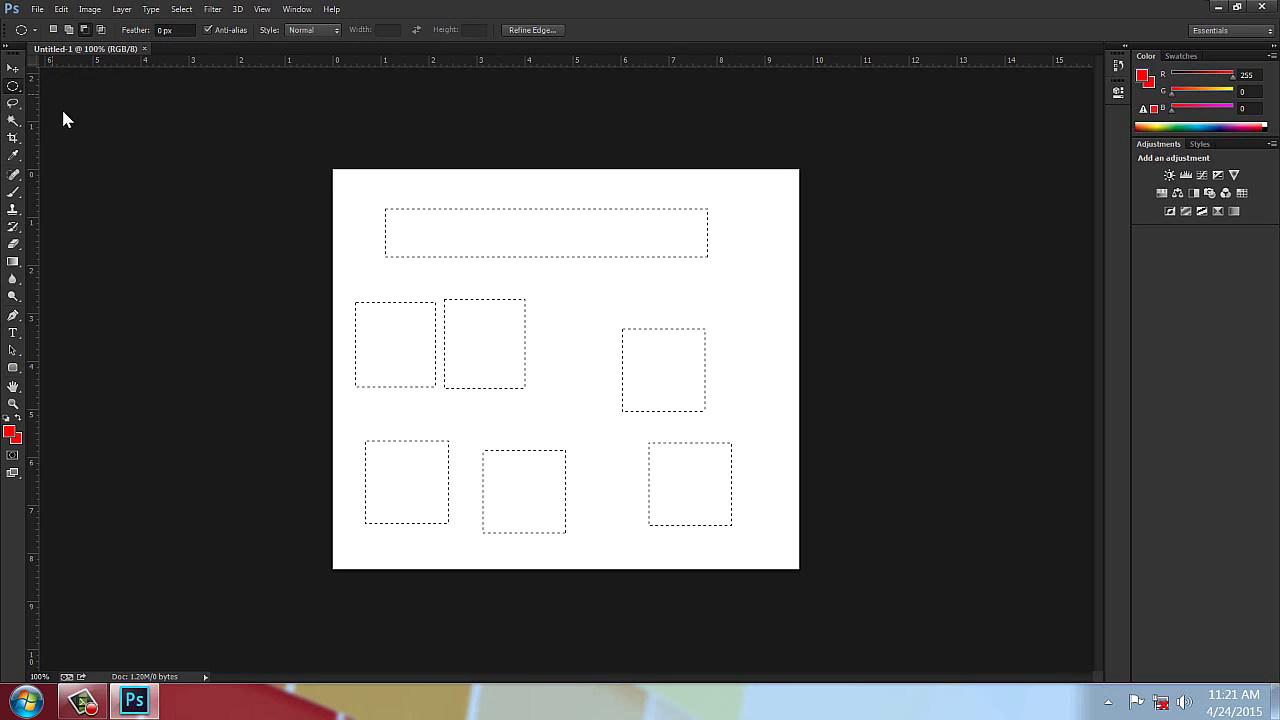
pyautogui.rightClick(13, 87)
pyautogui.click(66, 125)
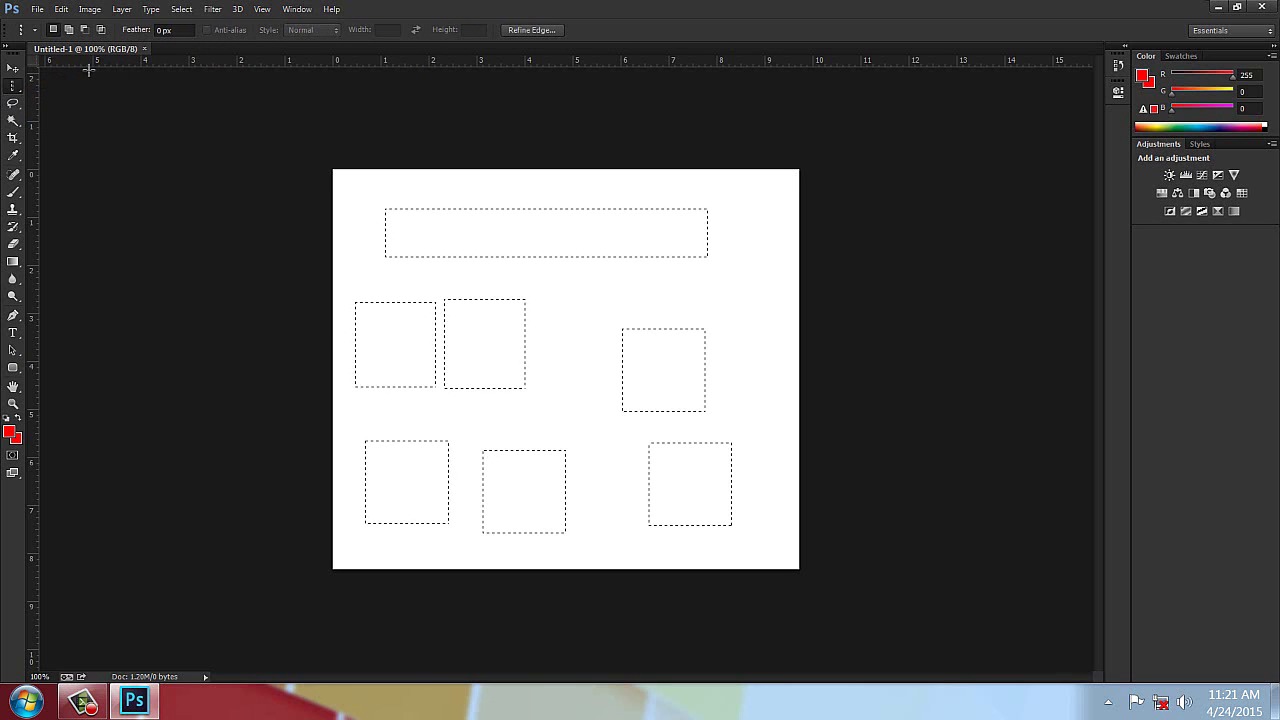
pyautogui.rightClick(13, 87)
pyautogui.click(49, 90)
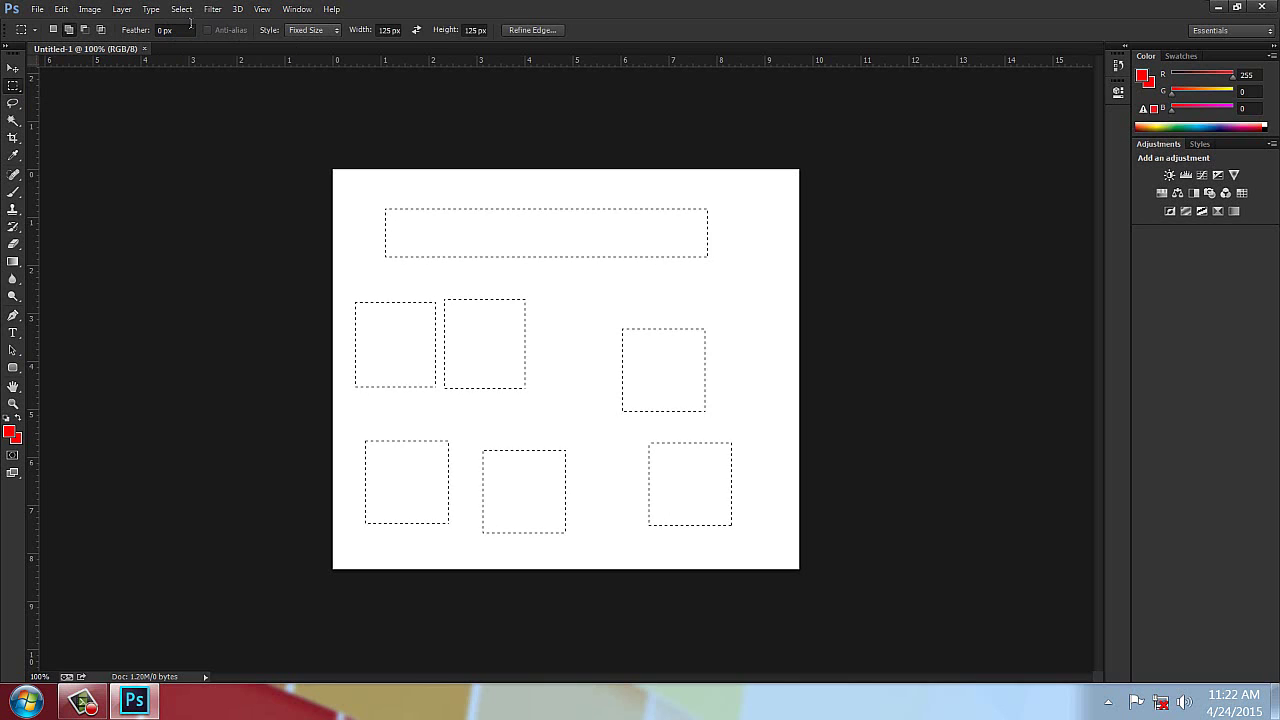
# Step: Browse the Lasso and Magic Wand tool groups, then return to Elliptical Marquee
pyautogui.click(13, 86)
pyautogui.click(92, 97)
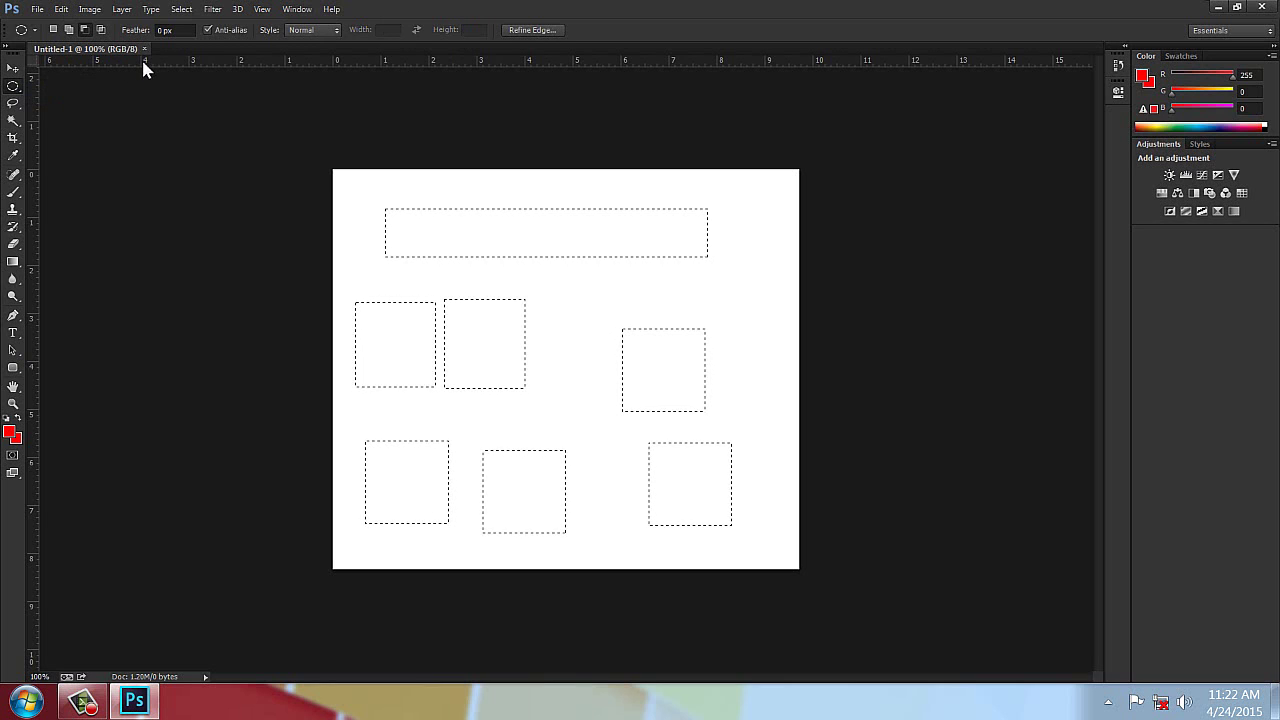
pyautogui.click(13, 103)
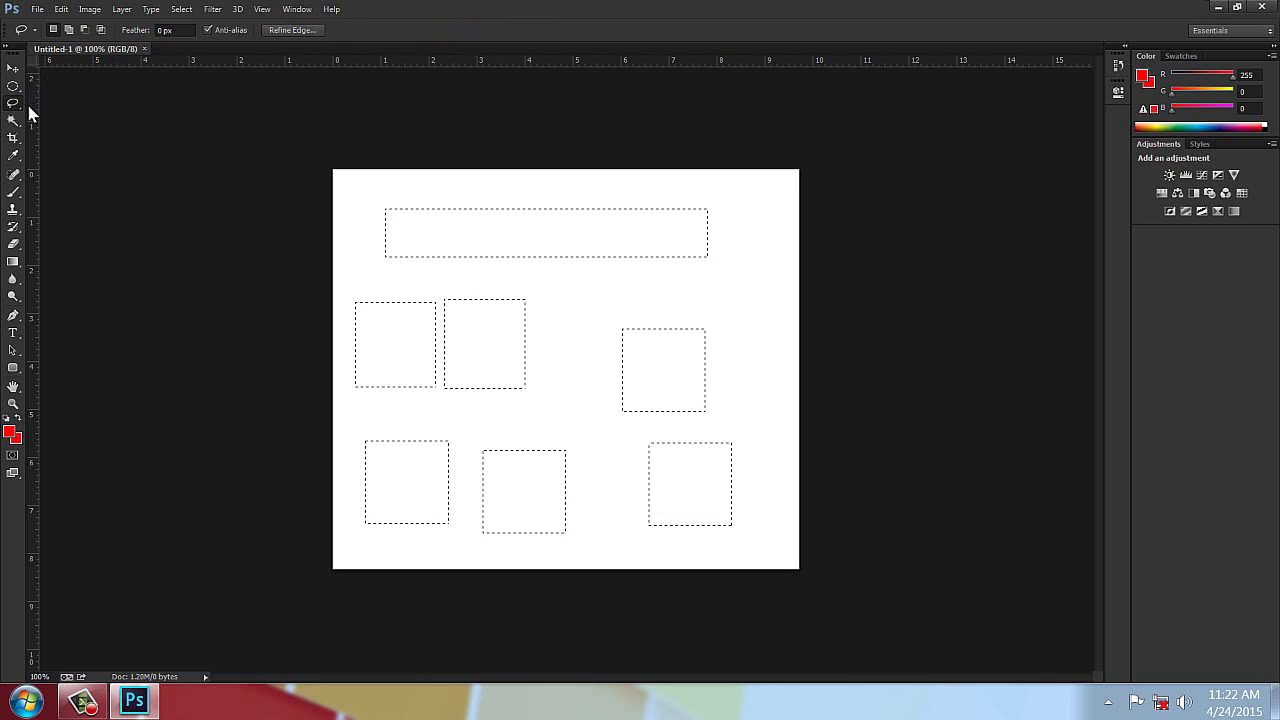
pyautogui.moveTo(13, 120); pyautogui.dragTo(89, 141)
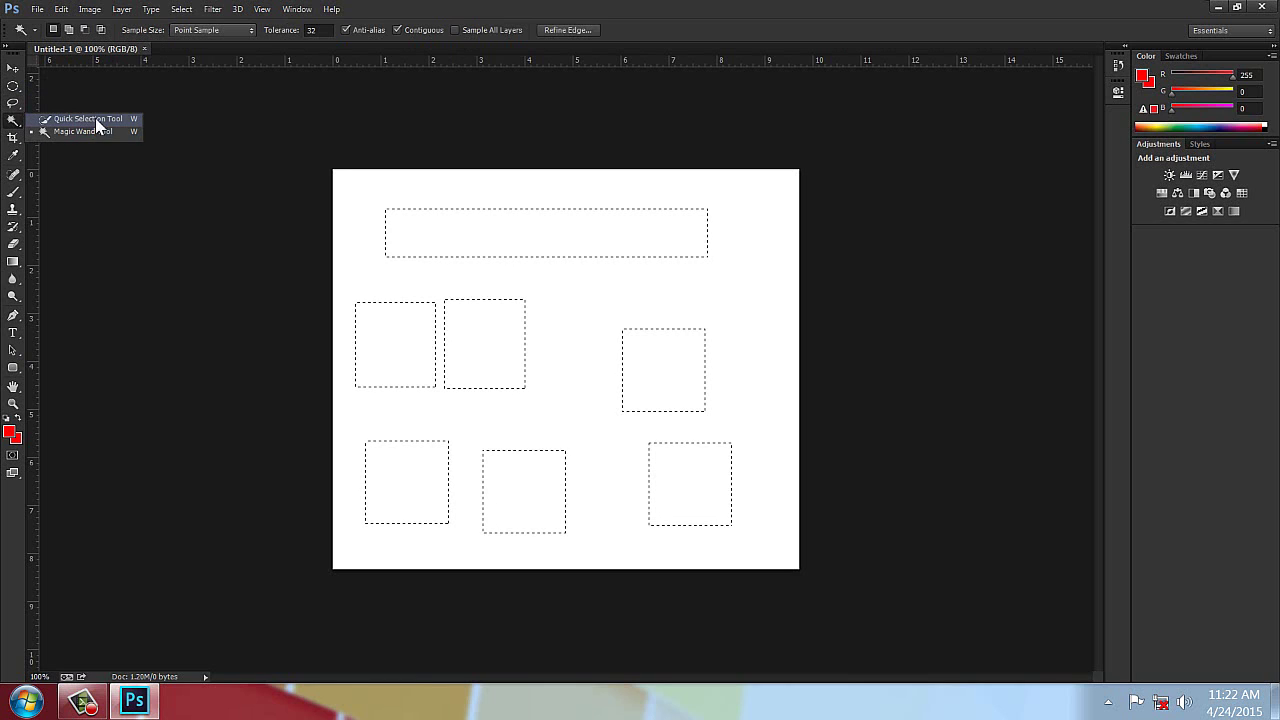
pyautogui.click(95, 128)
pyautogui.moveTo(20, 110); pyautogui.dragTo(85, 110)
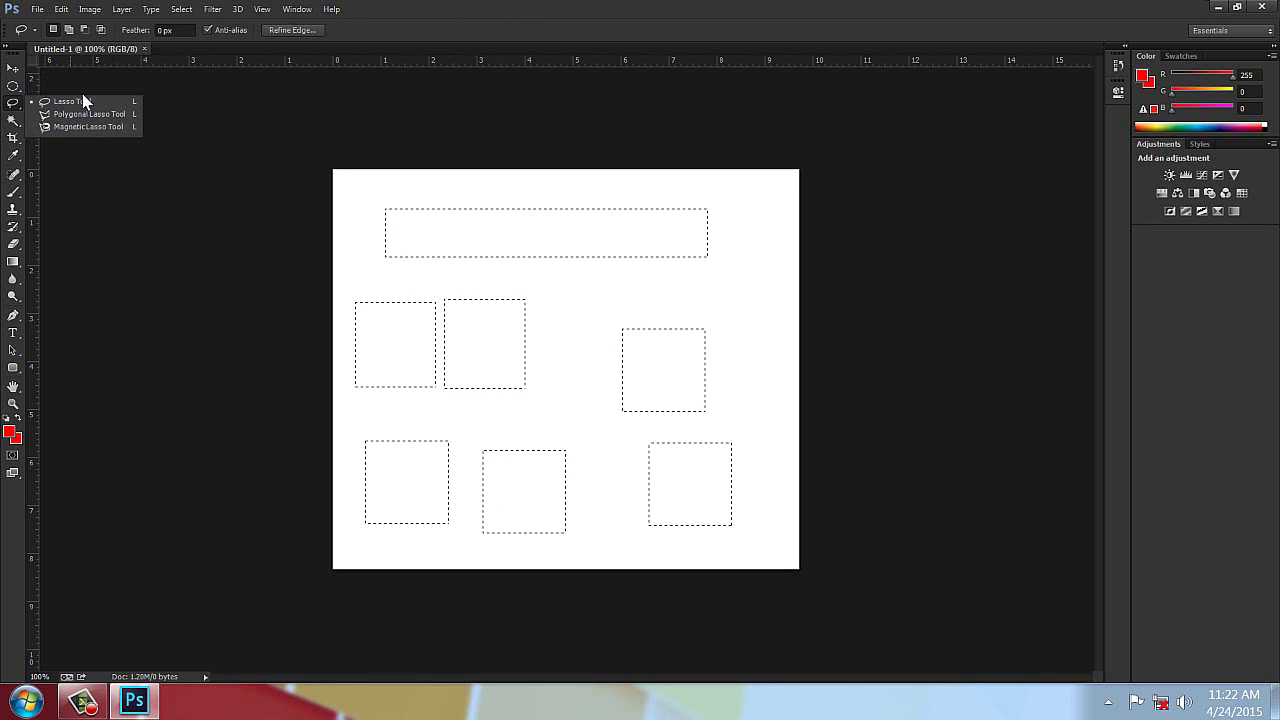
pyautogui.click(84, 101)
pyautogui.moveTo(14, 86); pyautogui.dragTo(75, 98)
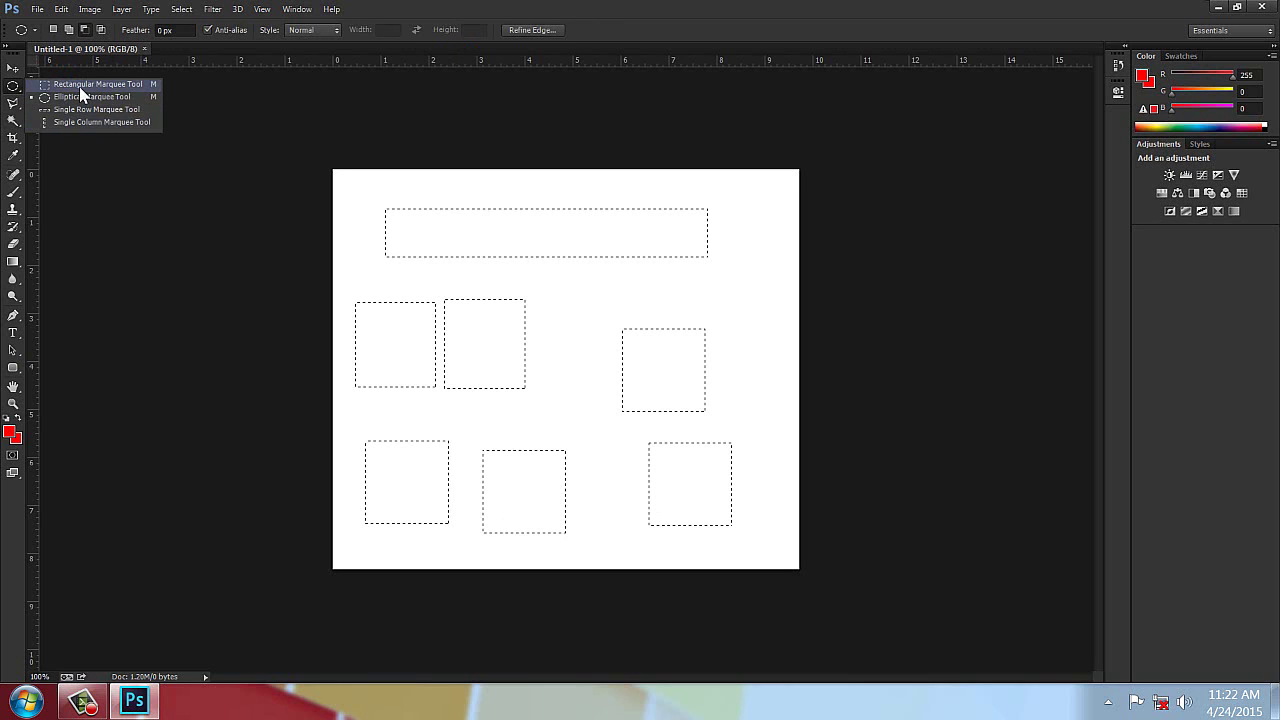
# Step: Pick Single Column Marquee, reopen Overview-of-Selection-Tools-part03.jpg from recent files, then close it
pyautogui.click(80, 122)
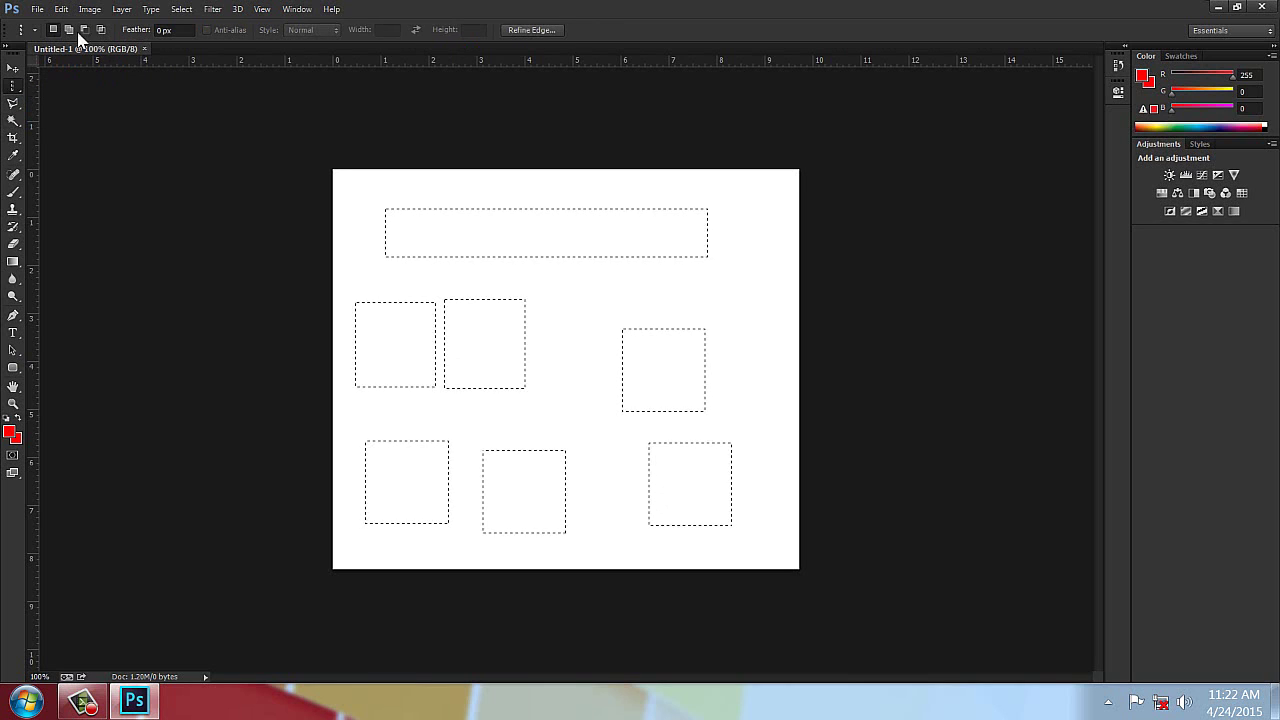
pyautogui.click(38, 9)
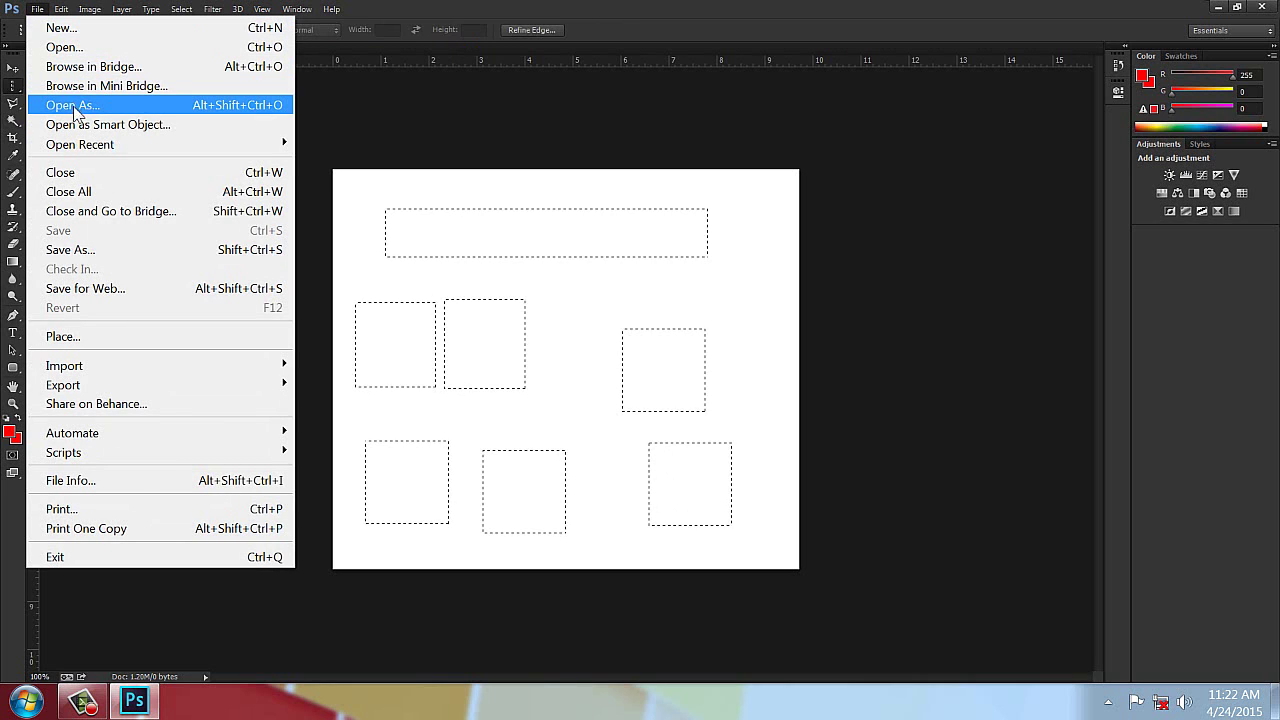
pyautogui.moveTo(86, 146)
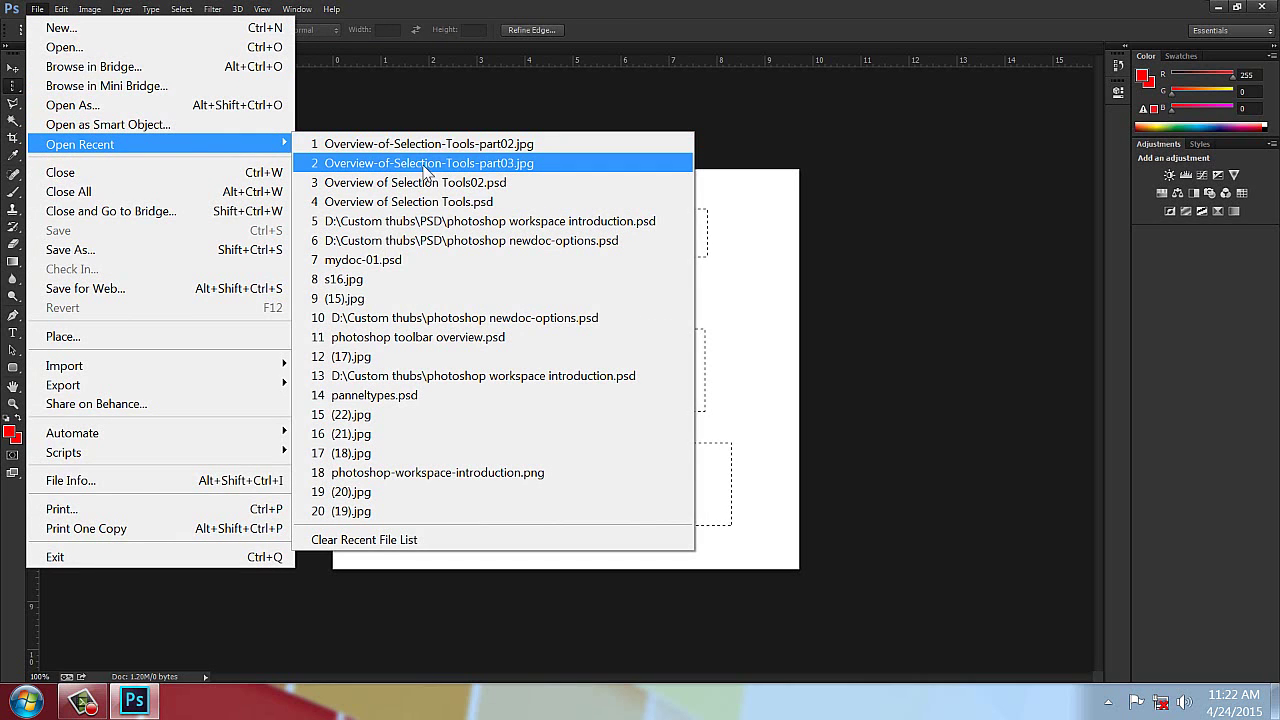
pyautogui.click(428, 170)
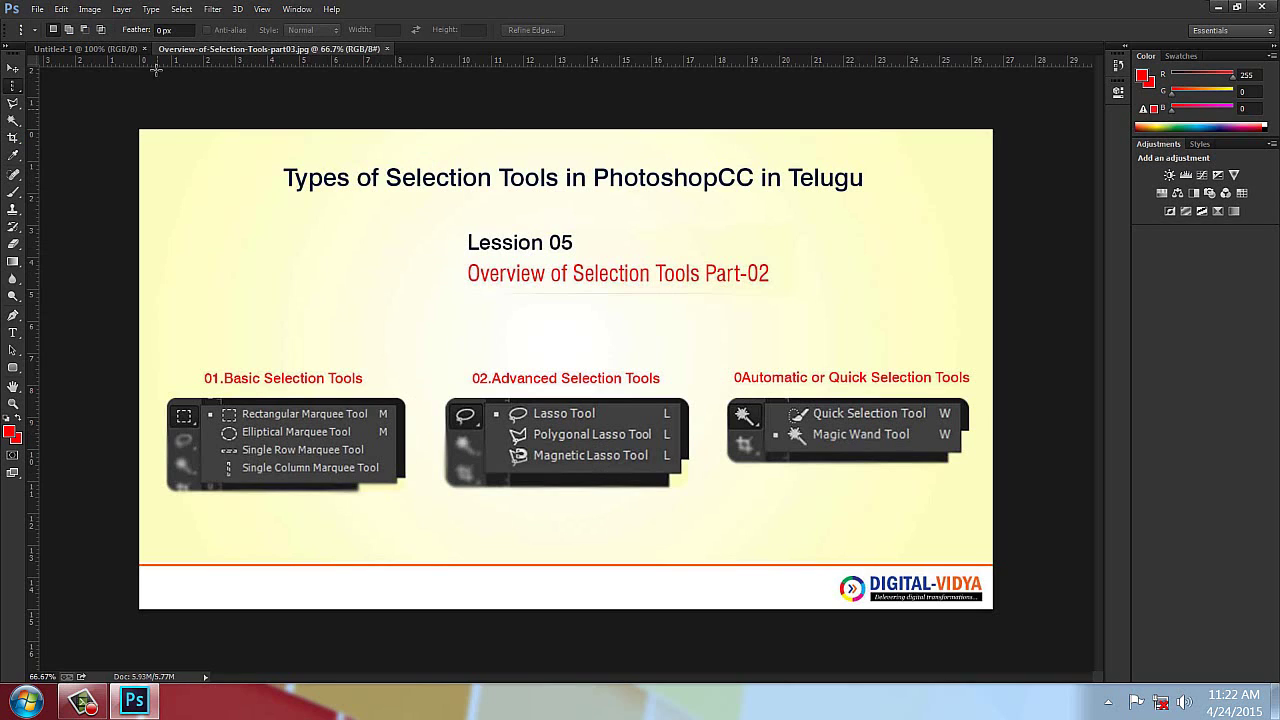
pyautogui.click(386, 48)
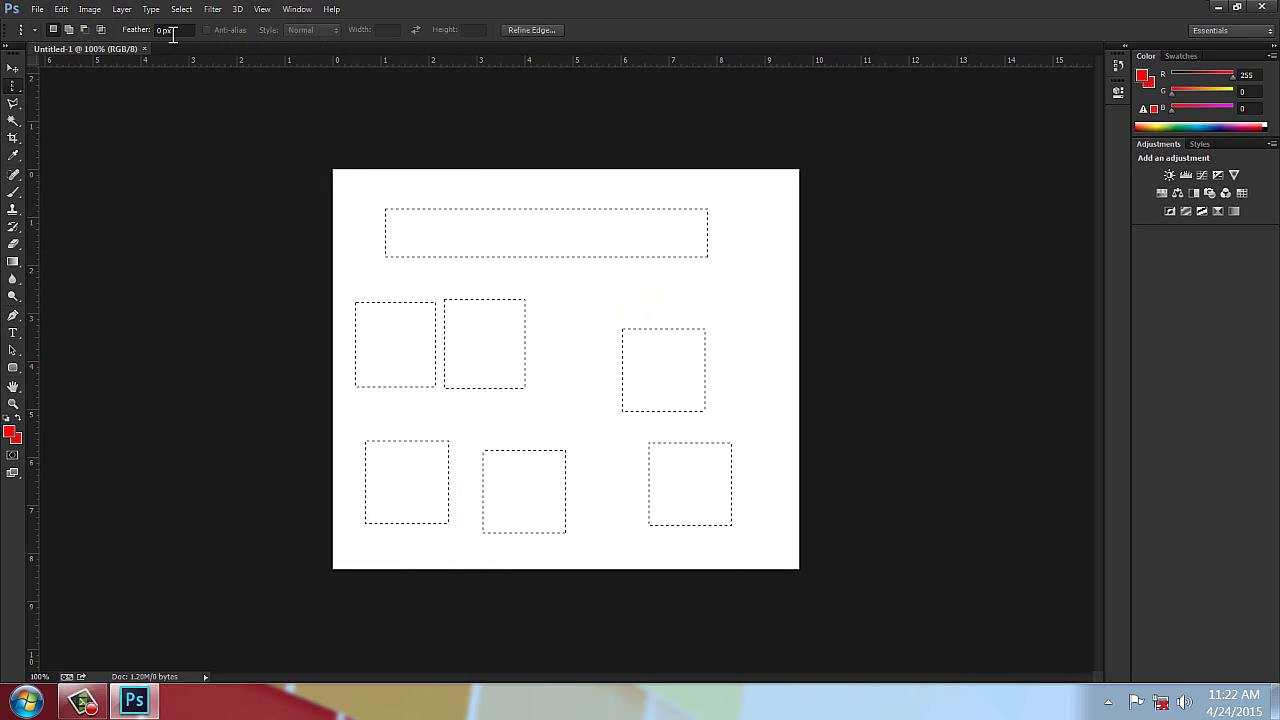
# Step: Close Untitled-1 and create a new blank 900 × 500 px document
pyautogui.click(144, 48)
pyautogui.click(37, 9)
pyautogui.click(50, 25)
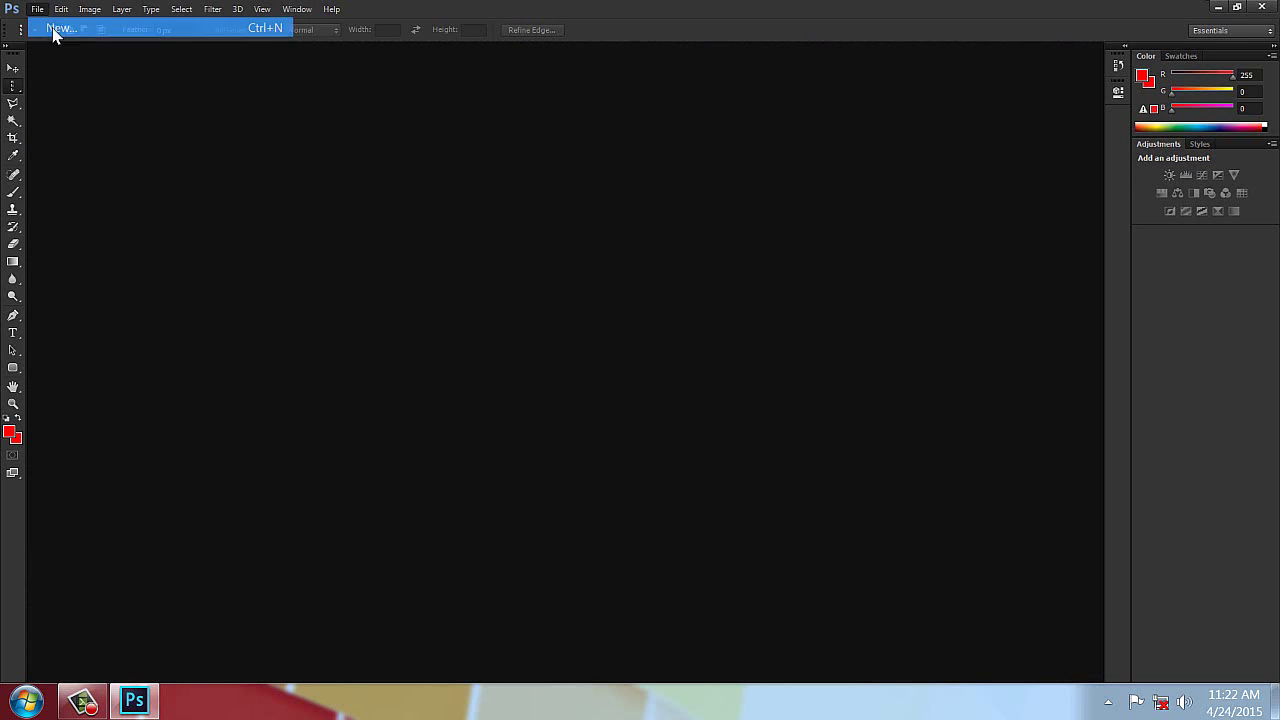
pyautogui.click(316, 287)
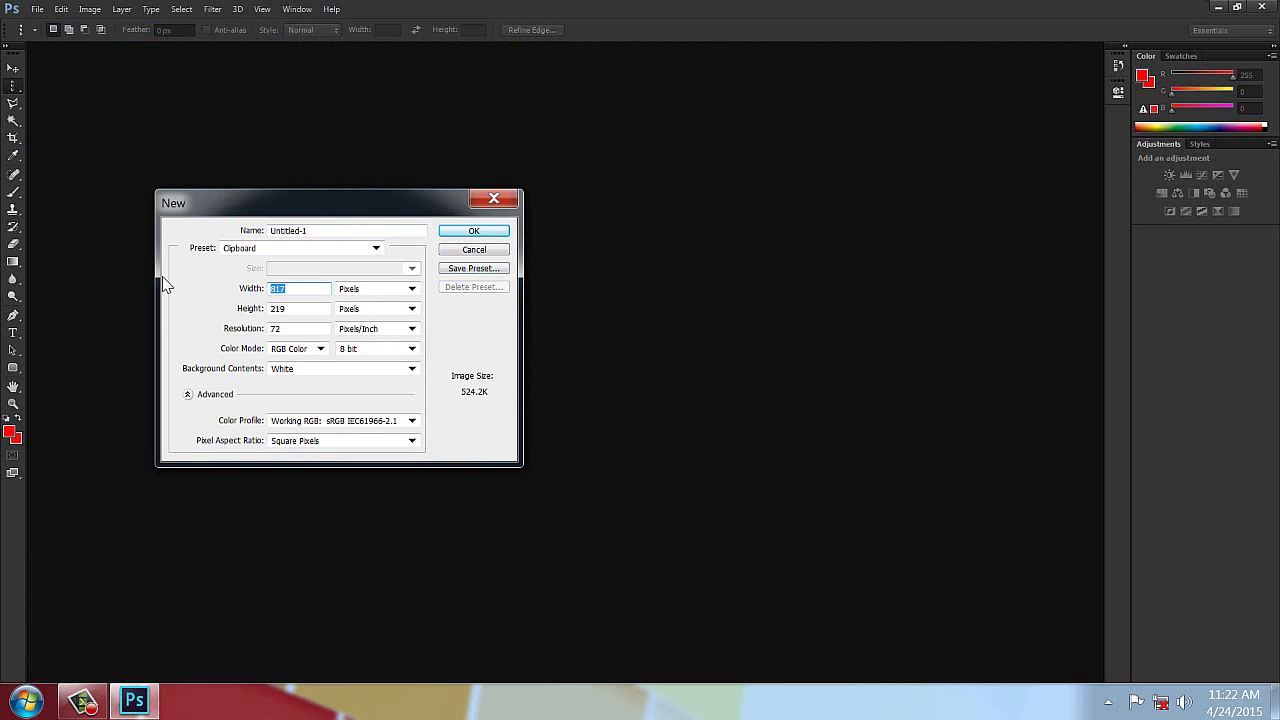
pyautogui.write('900')
pyautogui.press('Tab')
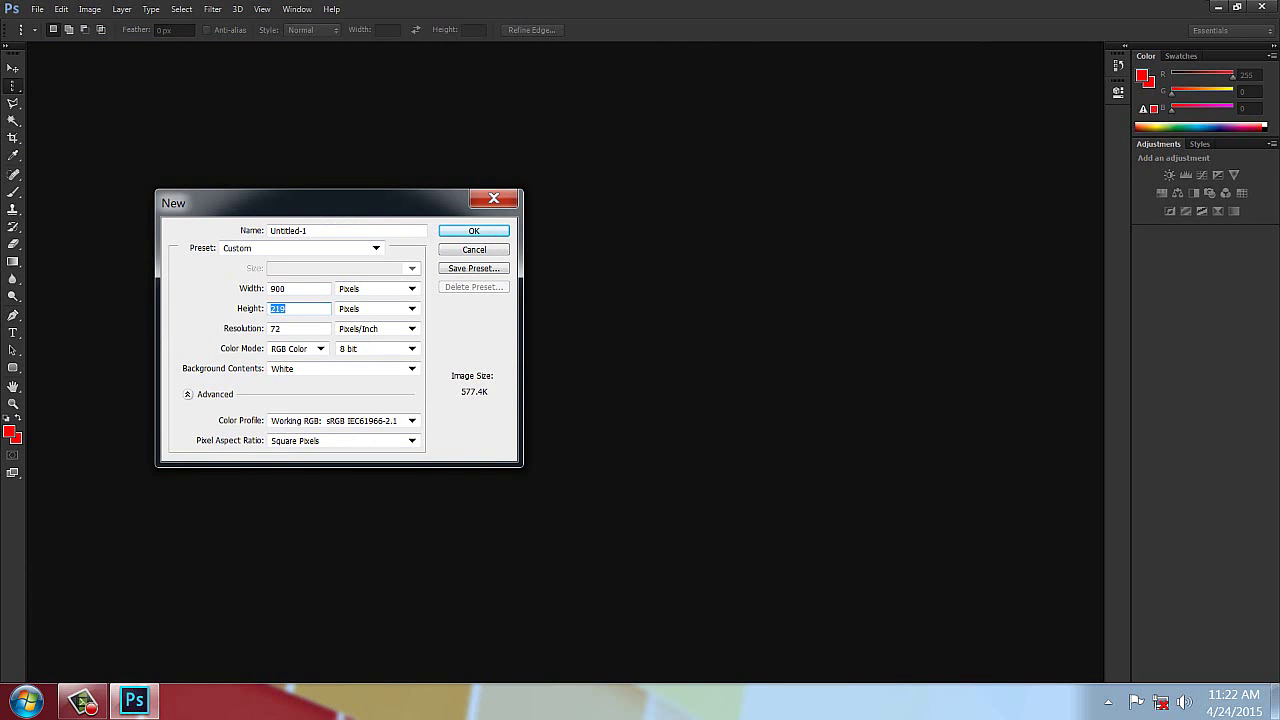
pyautogui.write('500')
pyautogui.press('Return')
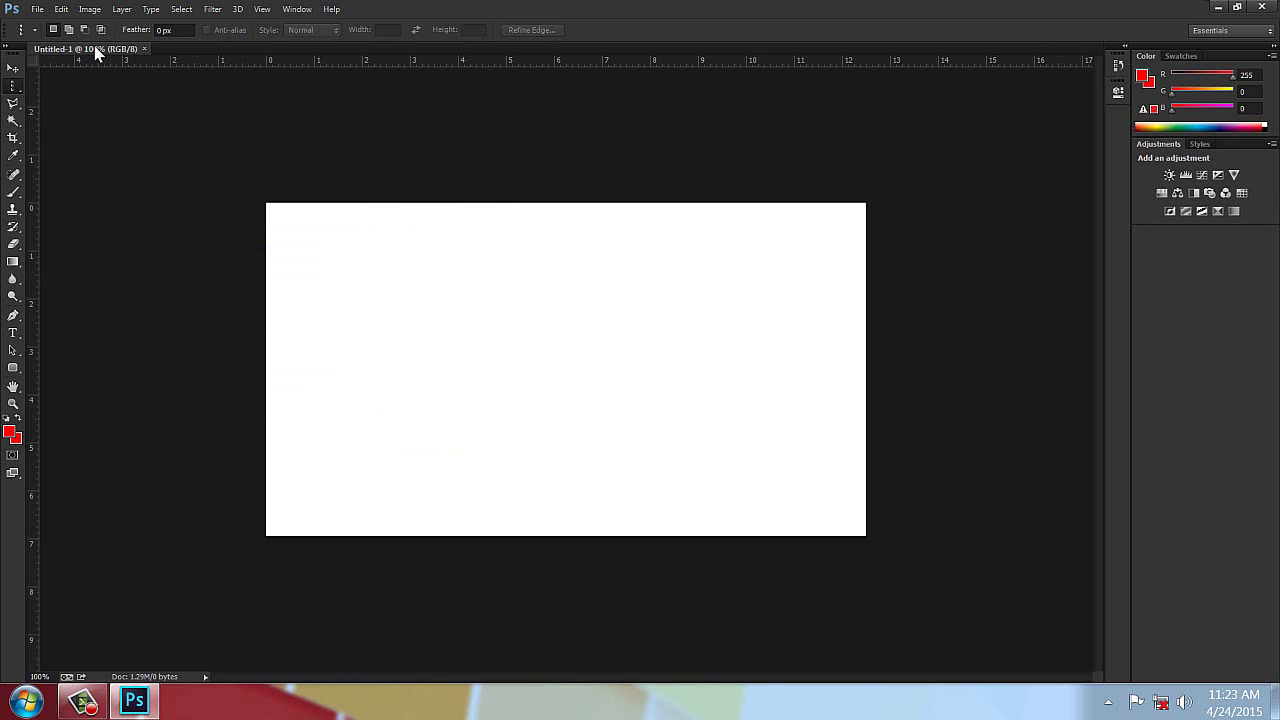
# Step: Place a fixed-size square, reset Style to Normal, draw a rectangle, then deselect all
pyautogui.moveTo(14, 90); pyautogui.dragTo(57, 88)
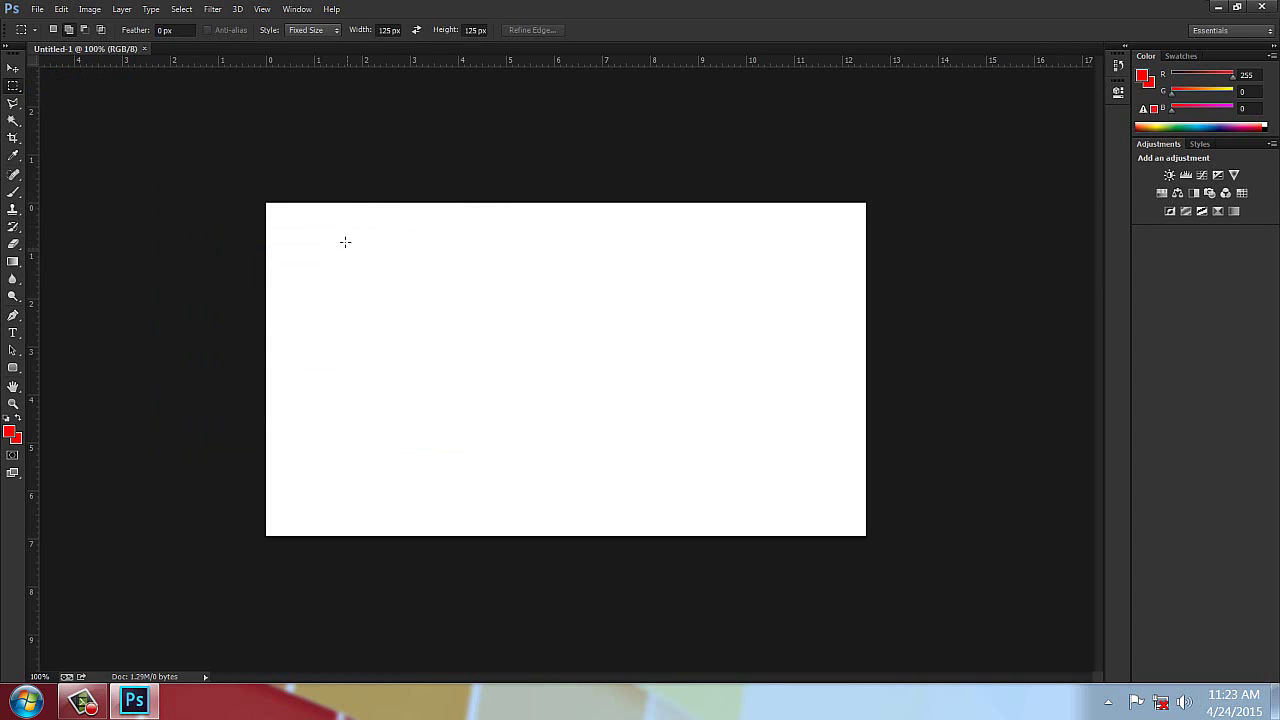
pyautogui.click(483, 275)
pyautogui.moveTo(483, 275); pyautogui.dragTo(311, 227)
pyautogui.click(316, 30)
pyautogui.click(301, 41)
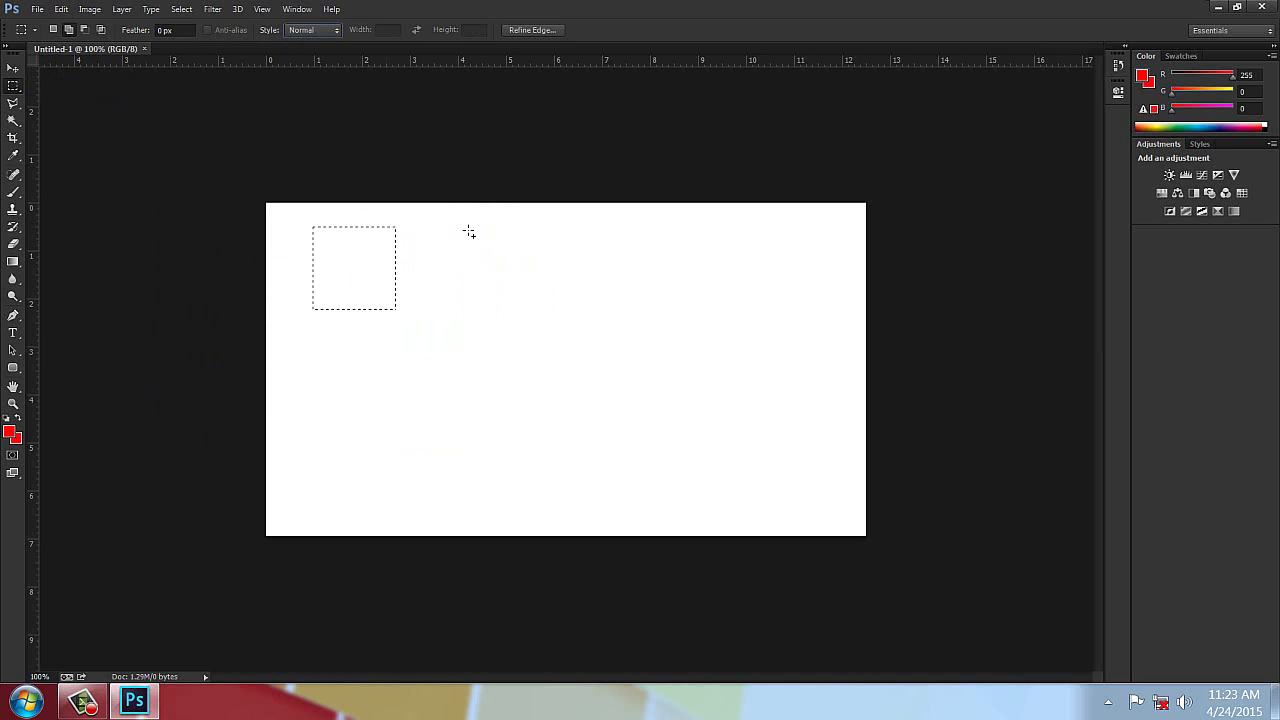
pyautogui.moveTo(437, 230); pyautogui.dragTo(789, 310)
pyautogui.click(181, 9)
pyautogui.click(200, 43)
# Step: Select a long thin strip near the top and a Shift-constrained square below it
pyautogui.moveTo(363, 274); pyautogui.dragTo(829, 279)
pyautogui.moveTo(411, 346); pyautogui.dragTo(574, 416)
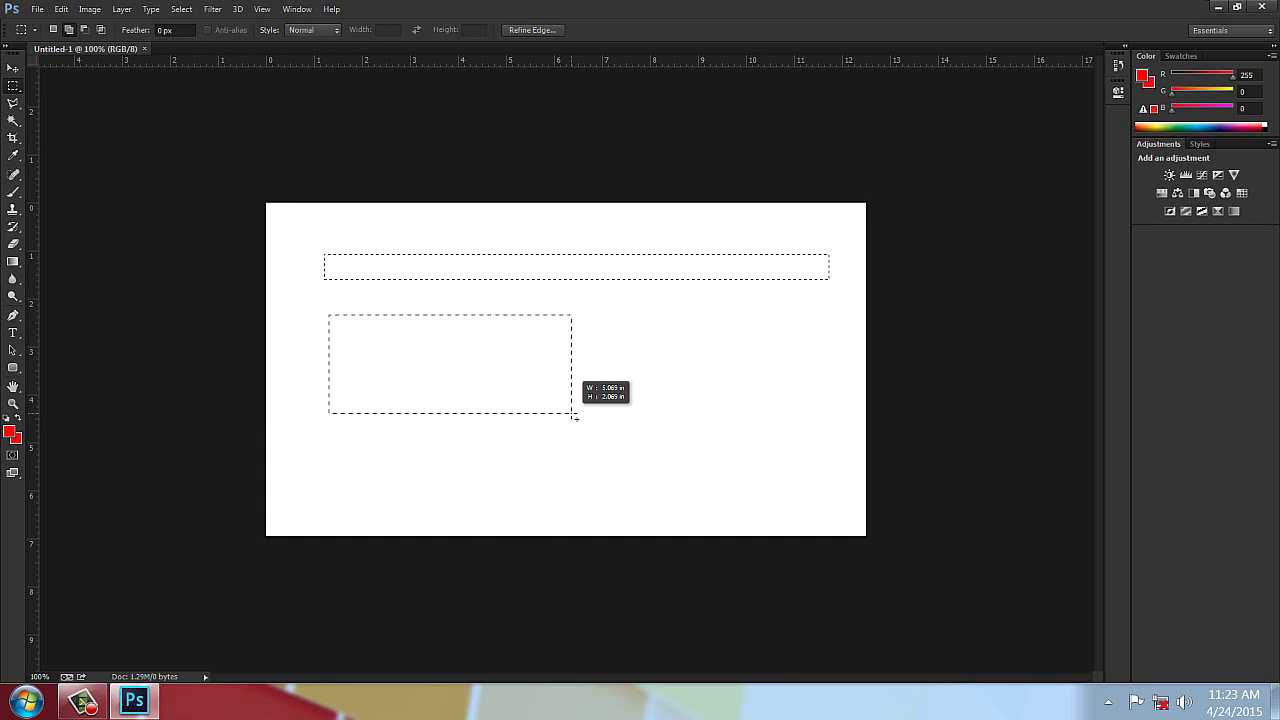
pyautogui.moveTo(575, 417); pyautogui.dragTo(576, 418)
pyautogui.press('shift')
pyautogui.moveTo(576, 418); pyautogui.dragTo(573, 414)
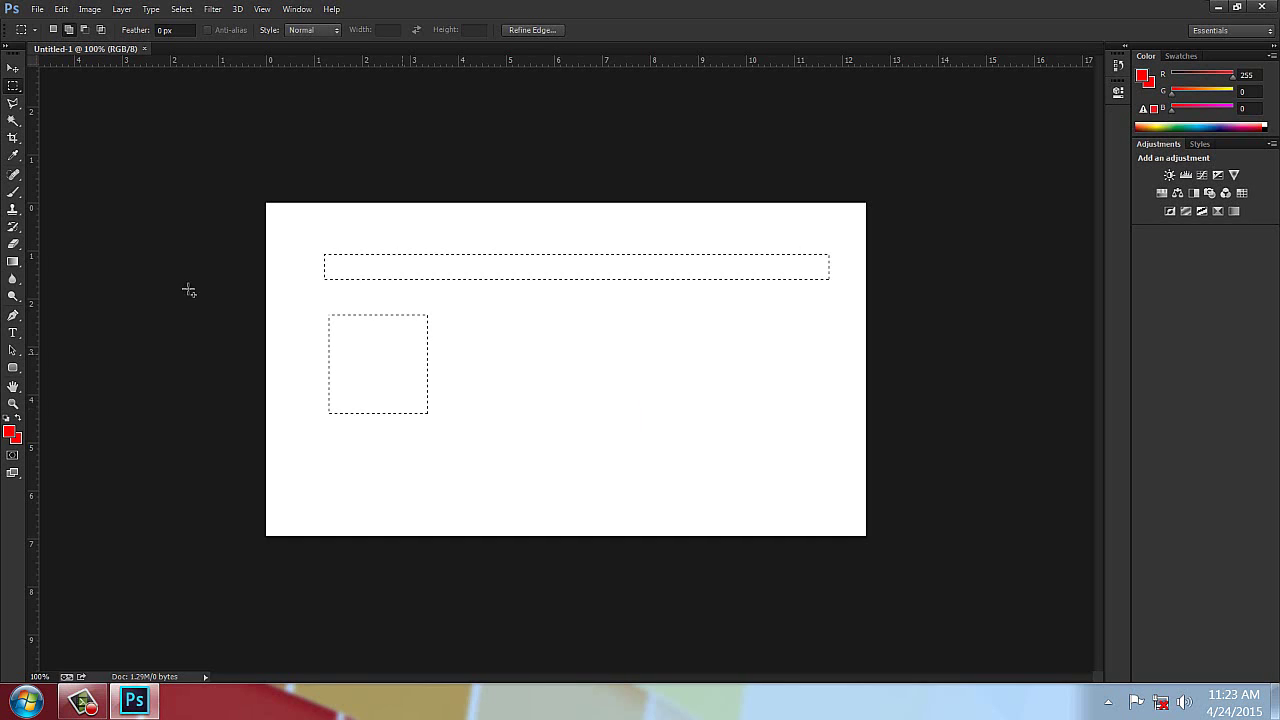
# Step: Switch to Elliptical Marquee and try out elliptical selections beside the square
pyautogui.moveTo(14, 86); pyautogui.dragTo(60, 99)
pyautogui.moveTo(545, 342); pyautogui.dragTo(683, 411)
pyautogui.moveTo(505, 331)
pyautogui.mouseDown()
pyautogui.moveTo(774, 403)
pyautogui.moveTo(489, 331)
pyautogui.moveTo(771, 420)
pyautogui.moveTo(492, 333)
pyautogui.mouseUp()
# Step: Drag a wide ellipse right of the square and a circle lower down the canvas
pyautogui.moveTo(500, 323); pyautogui.dragTo(794, 387)
pyautogui.moveTo(453, 431); pyautogui.dragTo(696, 486)
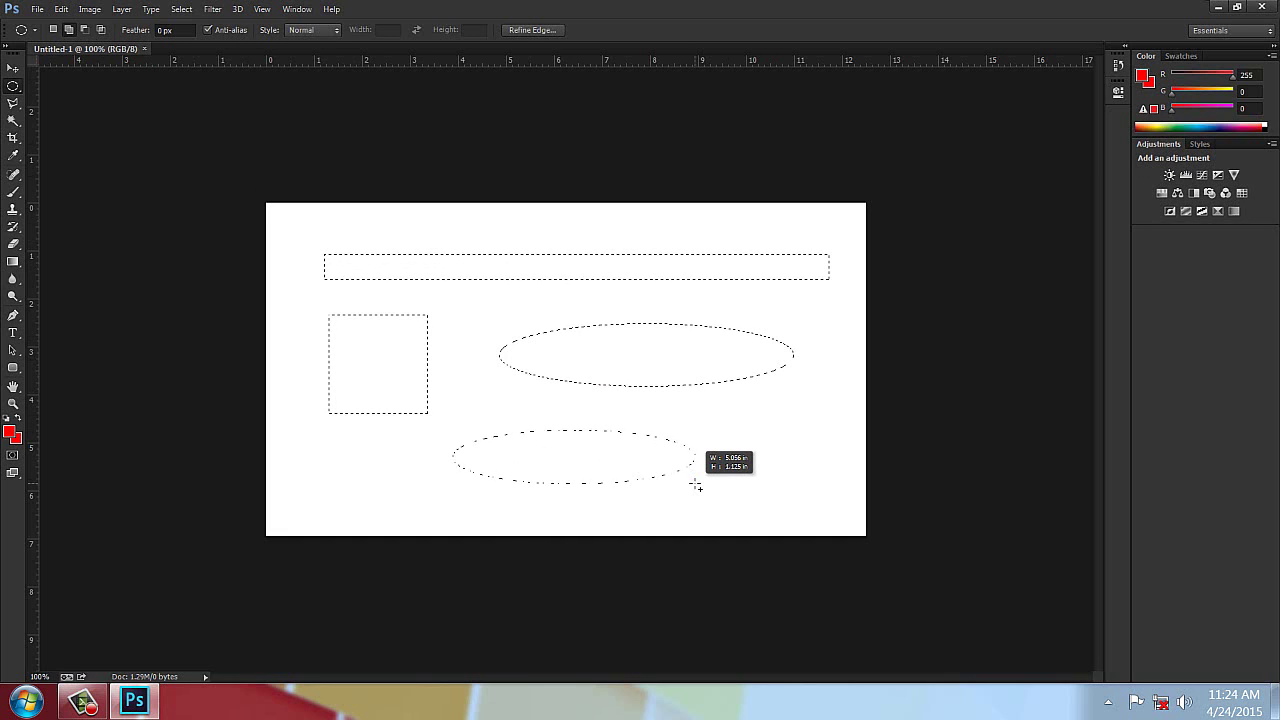
pyautogui.moveTo(695, 485); pyautogui.dragTo(714, 512)
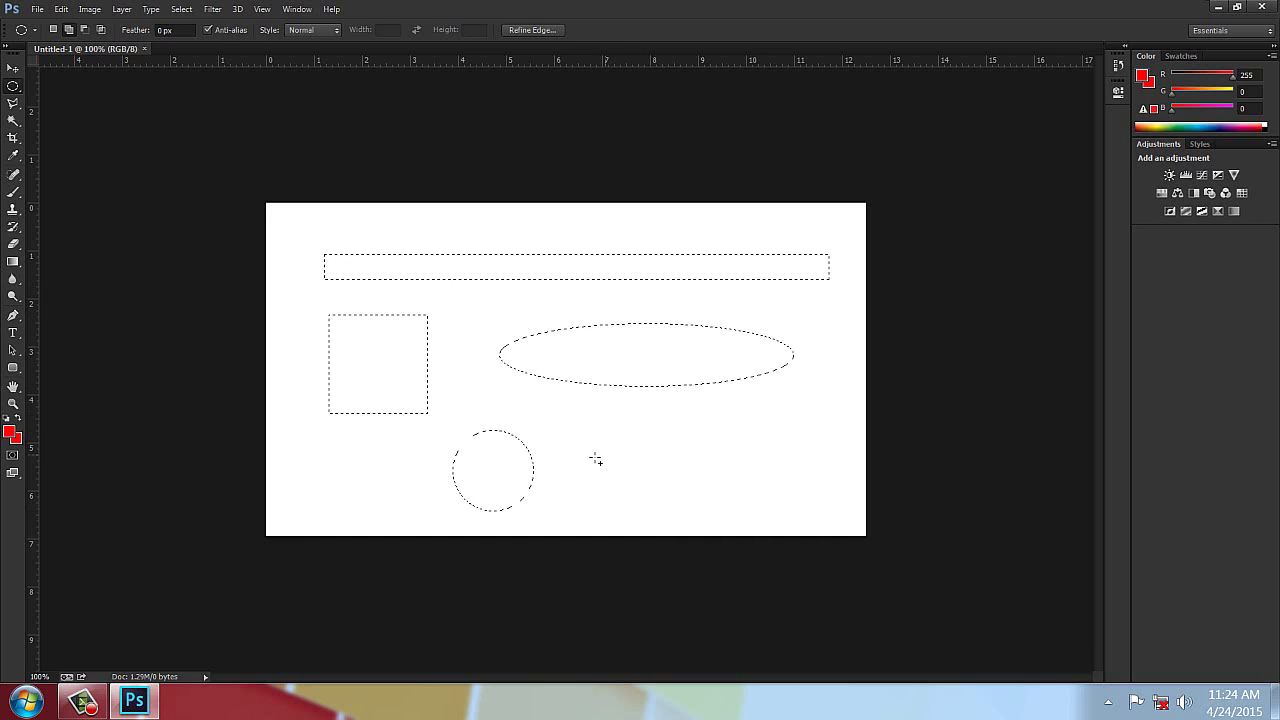
pyautogui.click(182, 9)
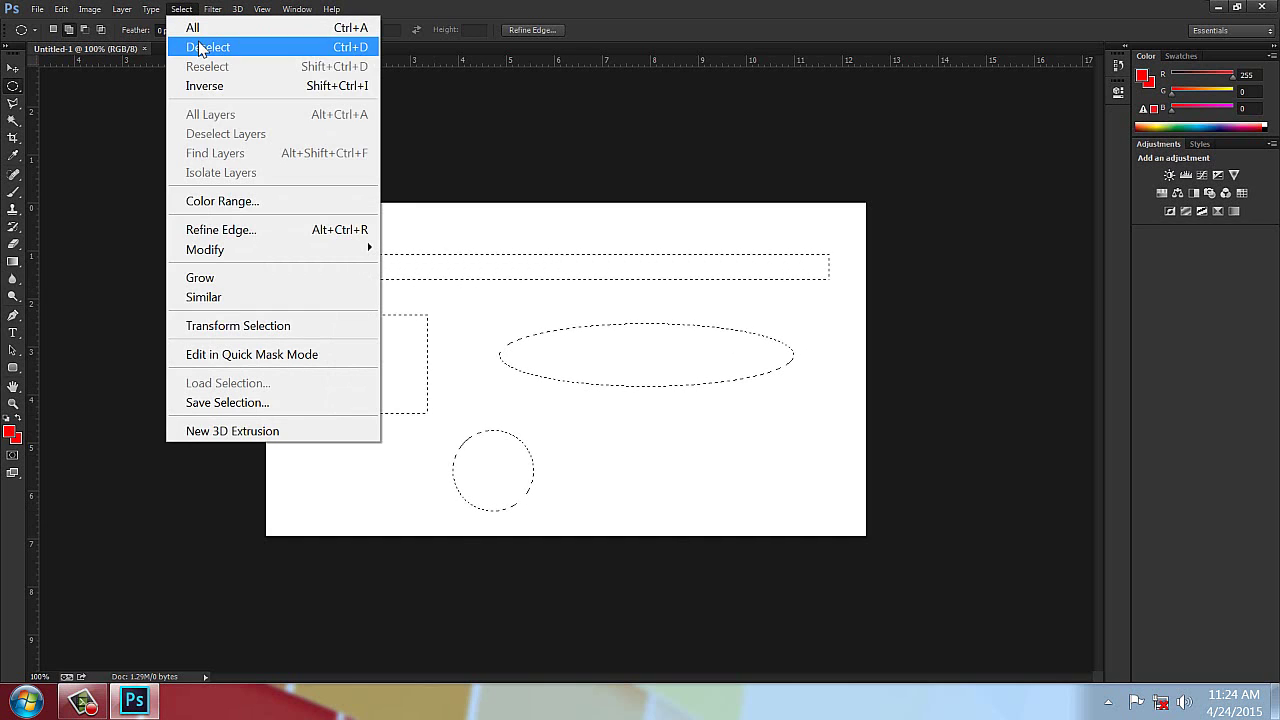
# Step: Clear existing selections and stack several single-row marquee selections across the canvas
pyautogui.click(199, 47)
pyautogui.rightClick(13, 86)
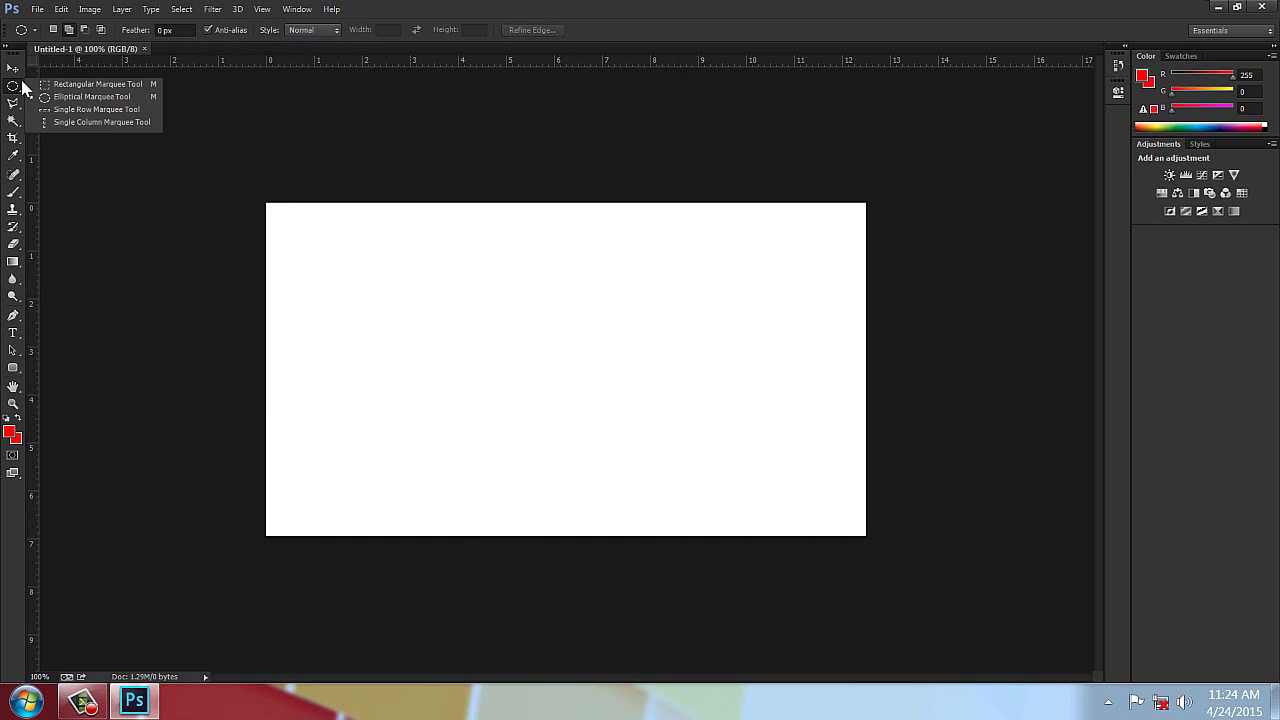
pyautogui.click(96, 112)
pyautogui.moveTo(469, 380); pyautogui.dragTo(443, 330)
pyautogui.keyDown('shift'); pyautogui.click(443, 311); pyautogui.keyUp('shift')
pyautogui.keyDown('shift'); pyautogui.click(438, 293); pyautogui.keyUp('shift')
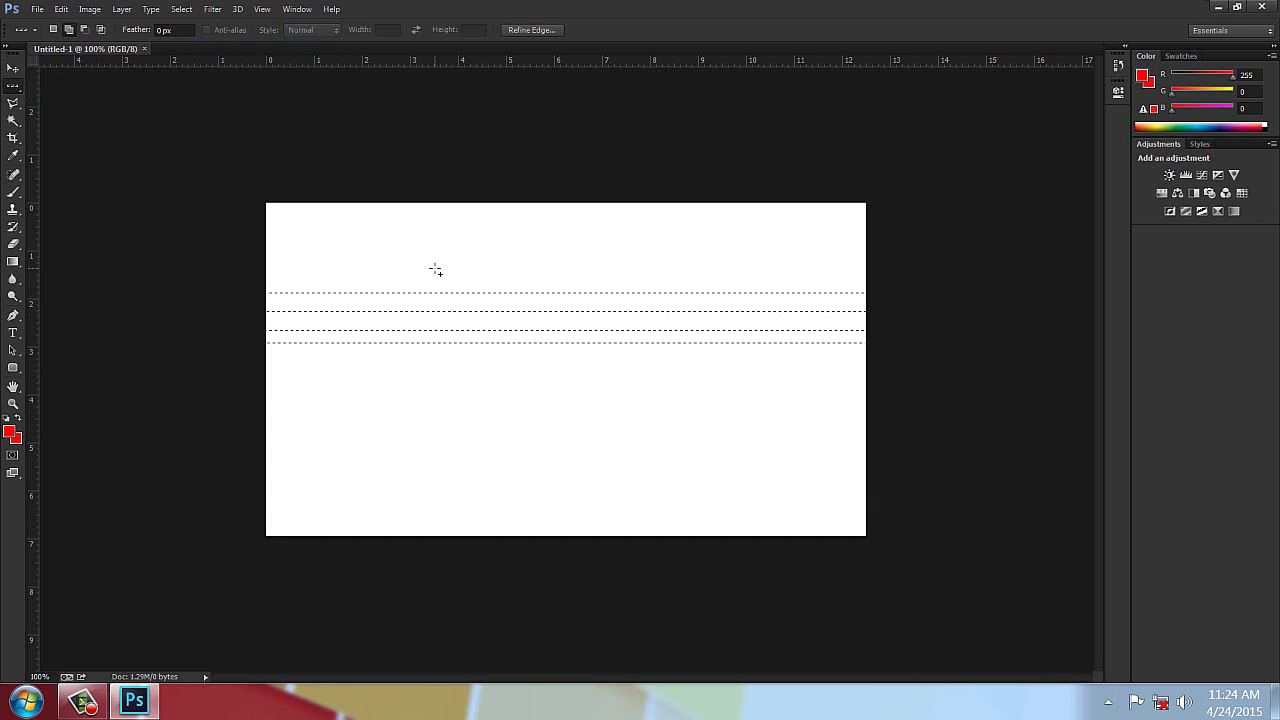
pyautogui.keyDown('shift'); pyautogui.click(435, 268); pyautogui.keyUp('shift')
# Step: Replace the rows with a single-column selection, then deselect everything with Ctrl+D
pyautogui.rightClick(13, 87)
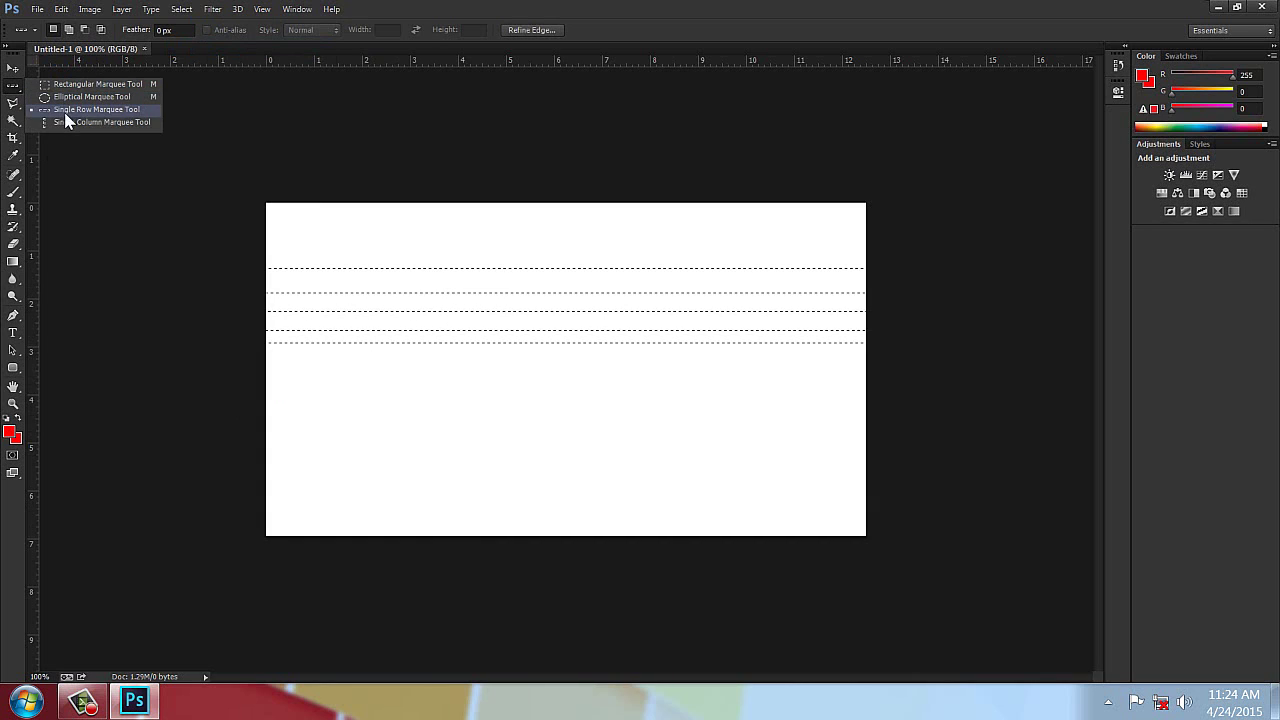
pyautogui.click(66, 121)
pyautogui.moveTo(428, 380); pyautogui.dragTo(575, 382)
pyautogui.hotkey('ctrl', 'd')
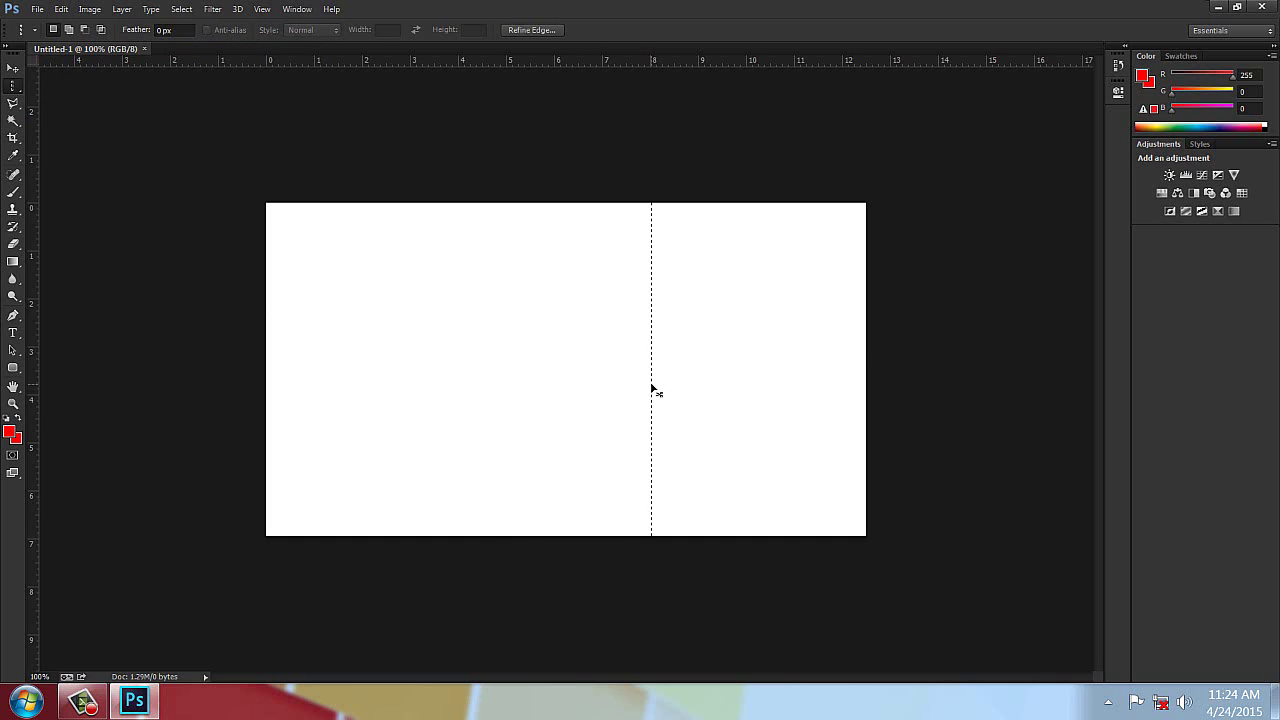
pyautogui.hotkey('ctrl', 'd')
pyautogui.rightClick(14, 88)
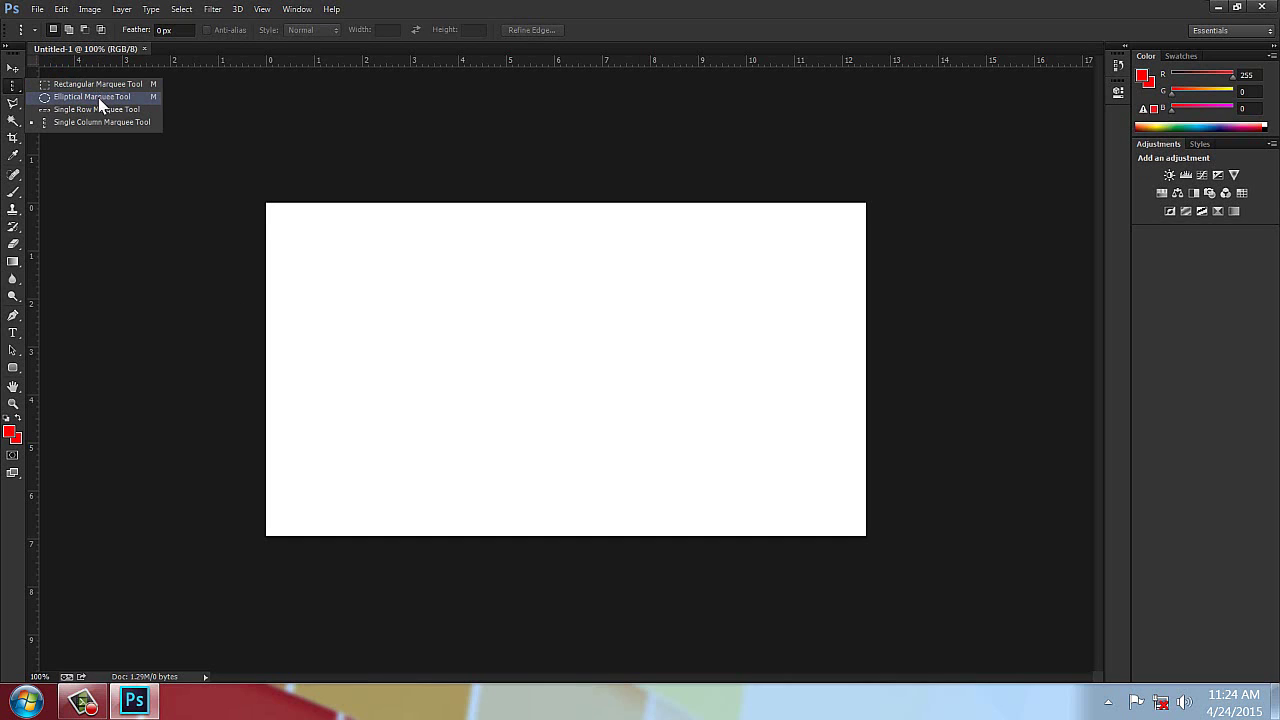
# Step: Draw an elliptical oval selection and a near-circular one below it, then deselect both
pyautogui.click(98, 97)
pyautogui.moveTo(300, 242); pyautogui.dragTo(616, 290)
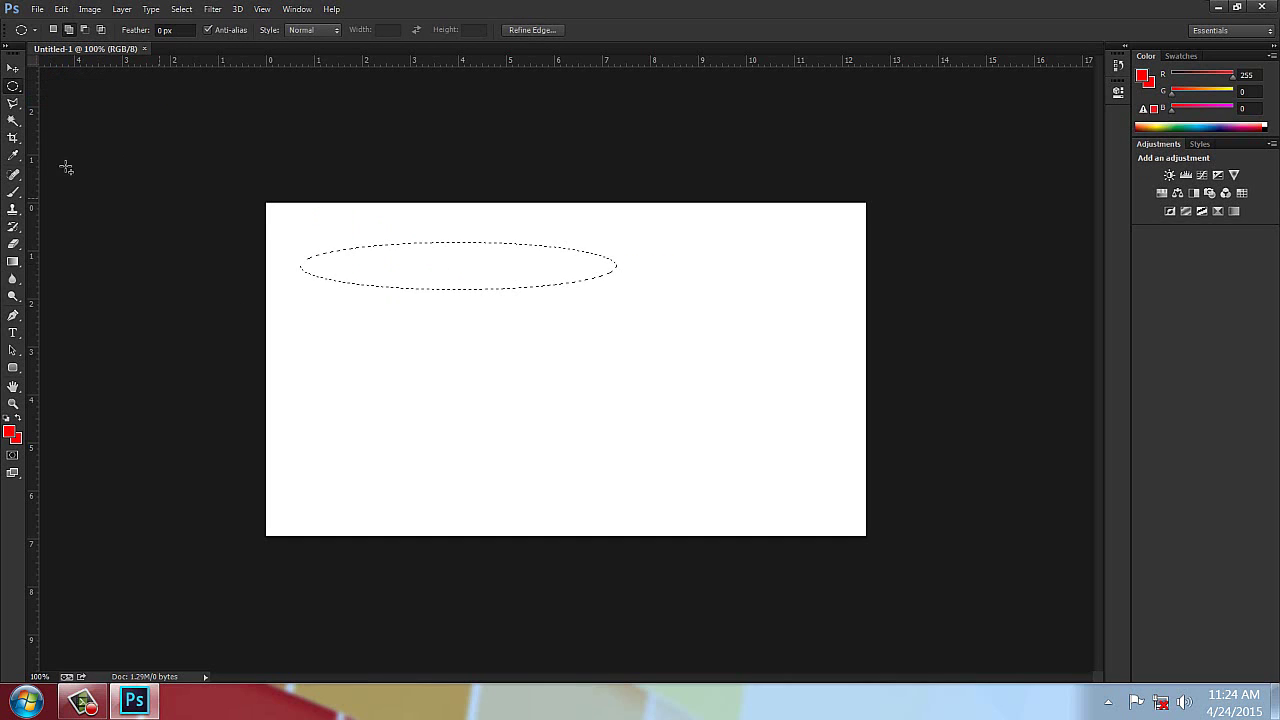
pyautogui.moveTo(379, 336); pyautogui.dragTo(494, 457)
pyautogui.click(417, 384)
pyautogui.click(178, 31)
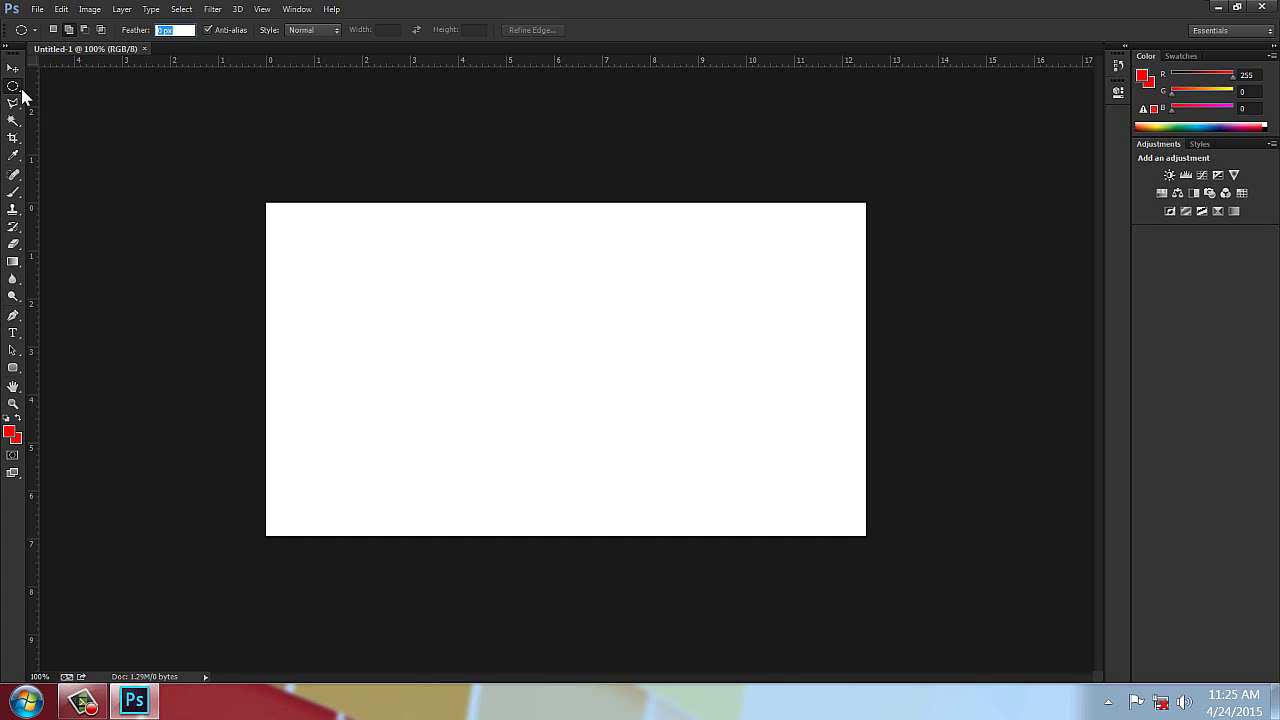
# Step: Switch to the Rectangular Marquee and draw a larger rectangle on the canvas
pyautogui.moveTo(16, 90); pyautogui.dragTo(63, 89)
pyautogui.click(63, 86)
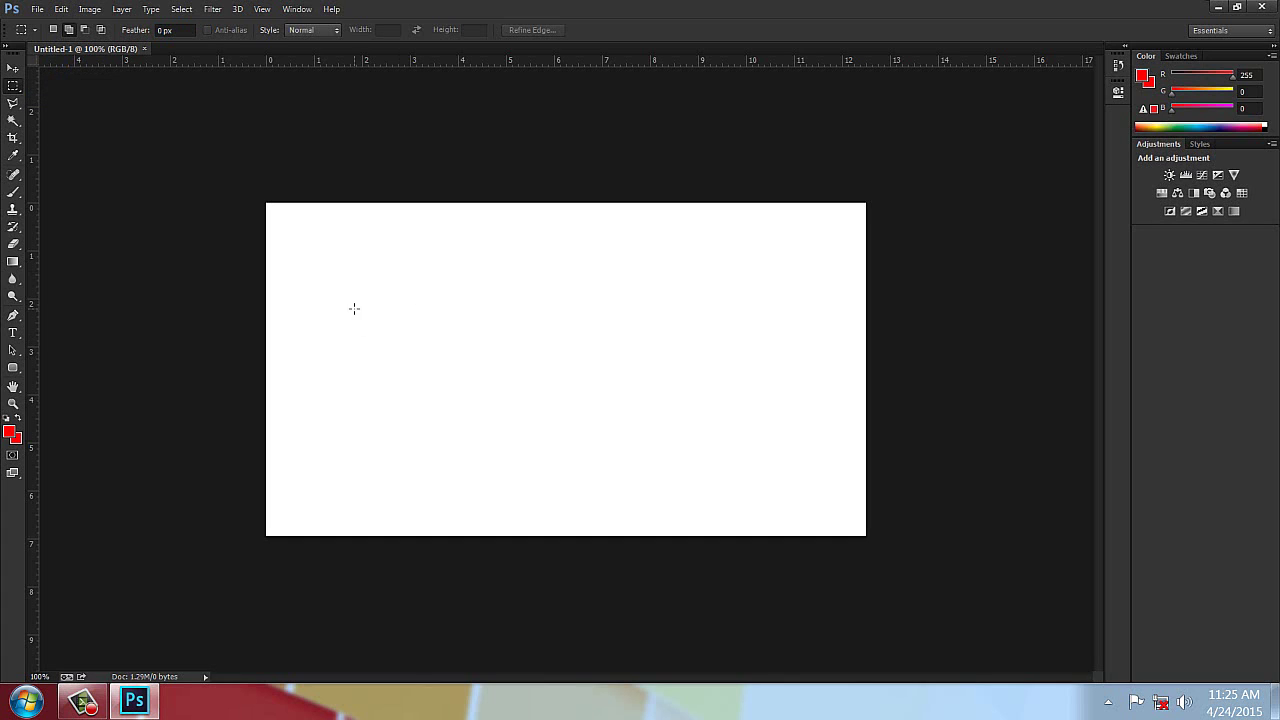
pyautogui.moveTo(354, 308); pyautogui.dragTo(433, 409)
pyautogui.moveTo(475, 308); pyautogui.dragTo(507, 340)
pyautogui.click(508, 340)
pyautogui.moveTo(451, 301); pyautogui.dragTo(545, 416)
# Step: Smooth the rectangular selection with a 25-pixel sample radius to round its corners
pyautogui.click(181, 9)
pyautogui.moveTo(228, 249)
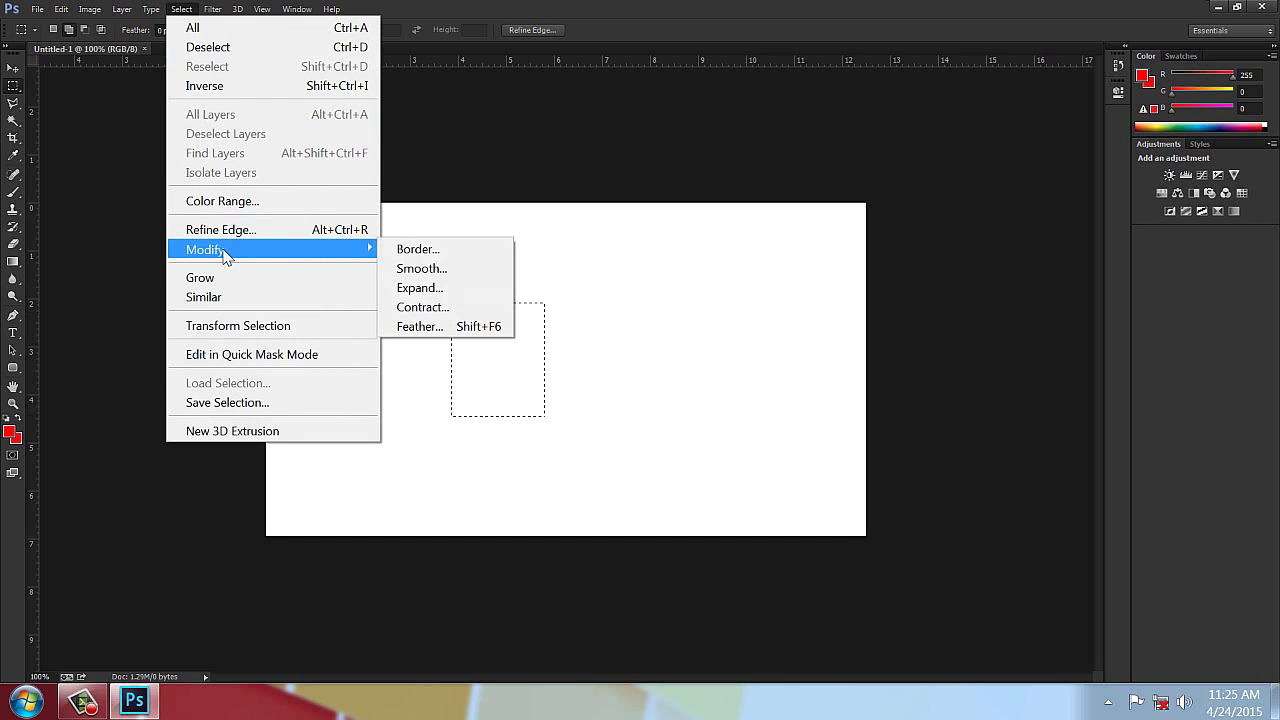
pyautogui.click(446, 272)
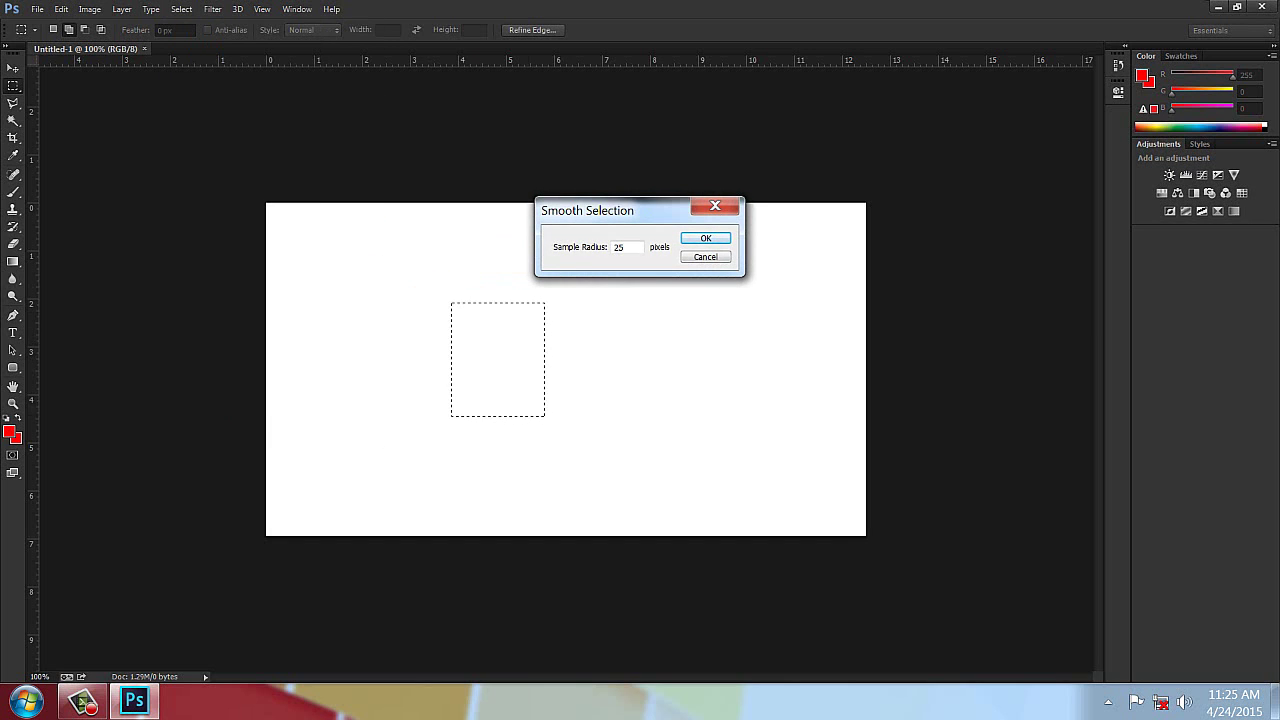
pyautogui.press('Return')
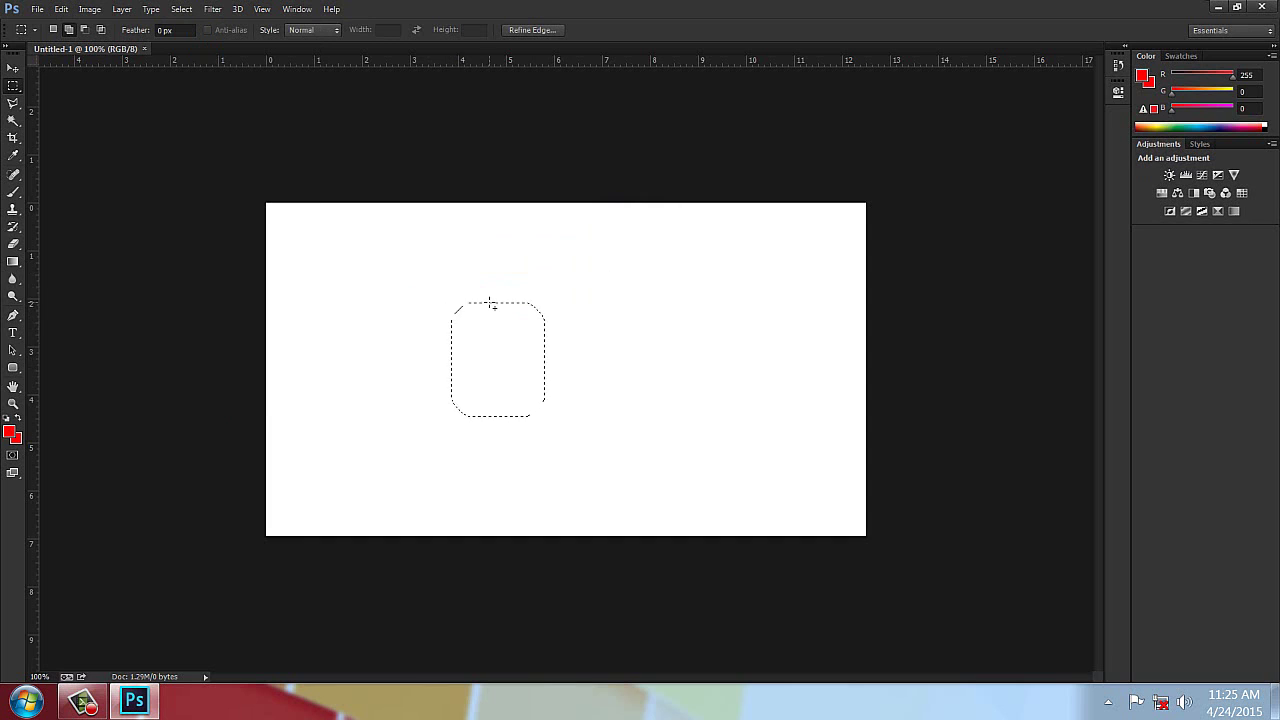
pyautogui.click(178, 10)
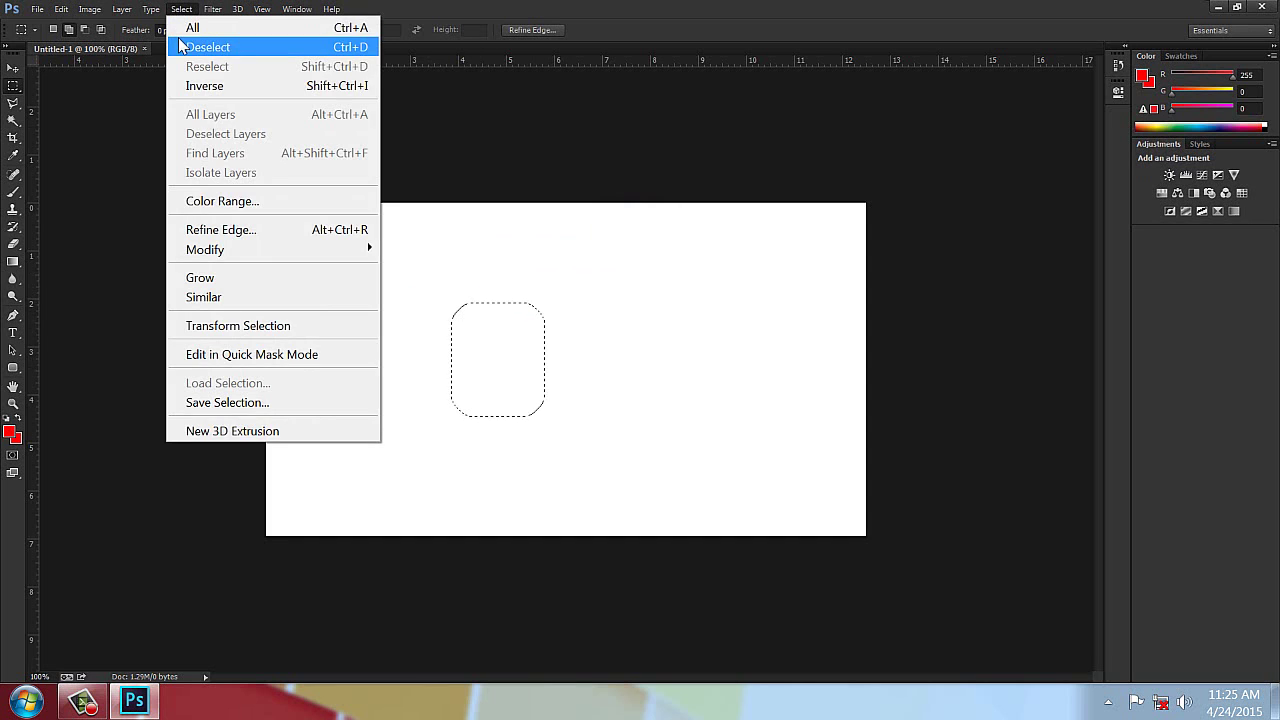
# Step: Deselect, draw a new rectangle, and feather it with a 25-pixel radius
pyautogui.click(185, 47)
pyautogui.moveTo(387, 302); pyautogui.dragTo(476, 418)
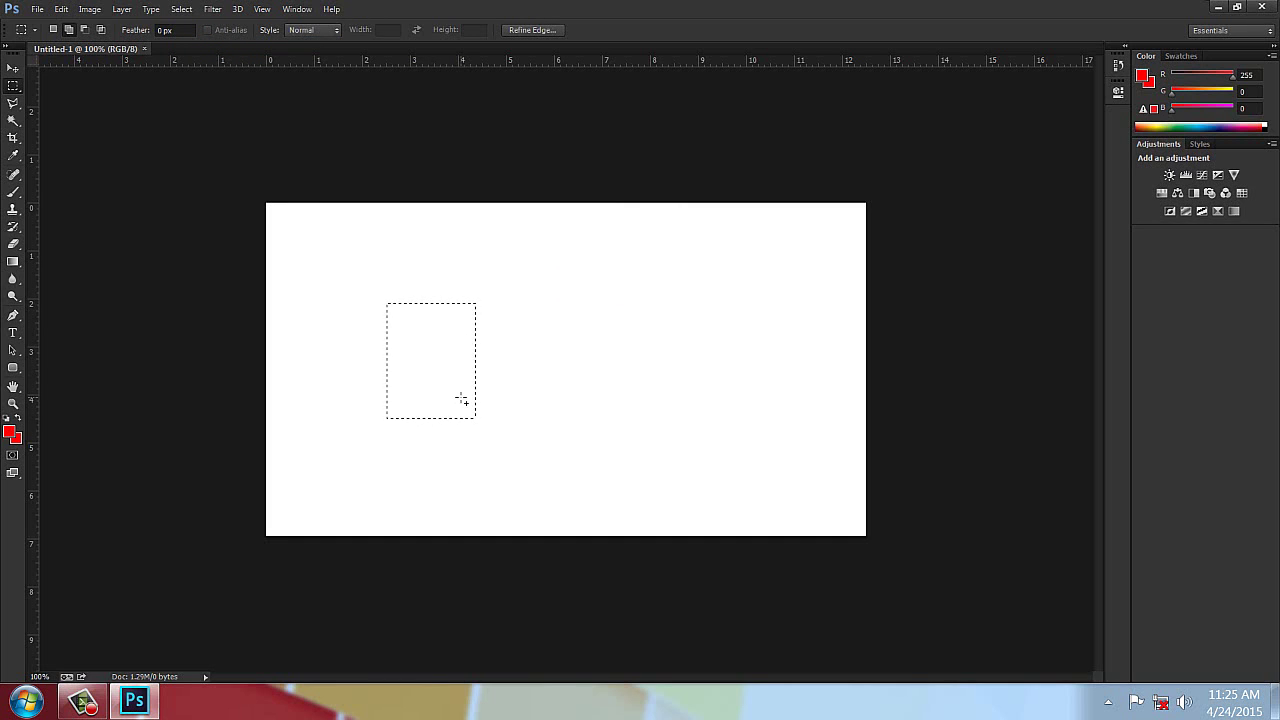
pyautogui.click(185, 14)
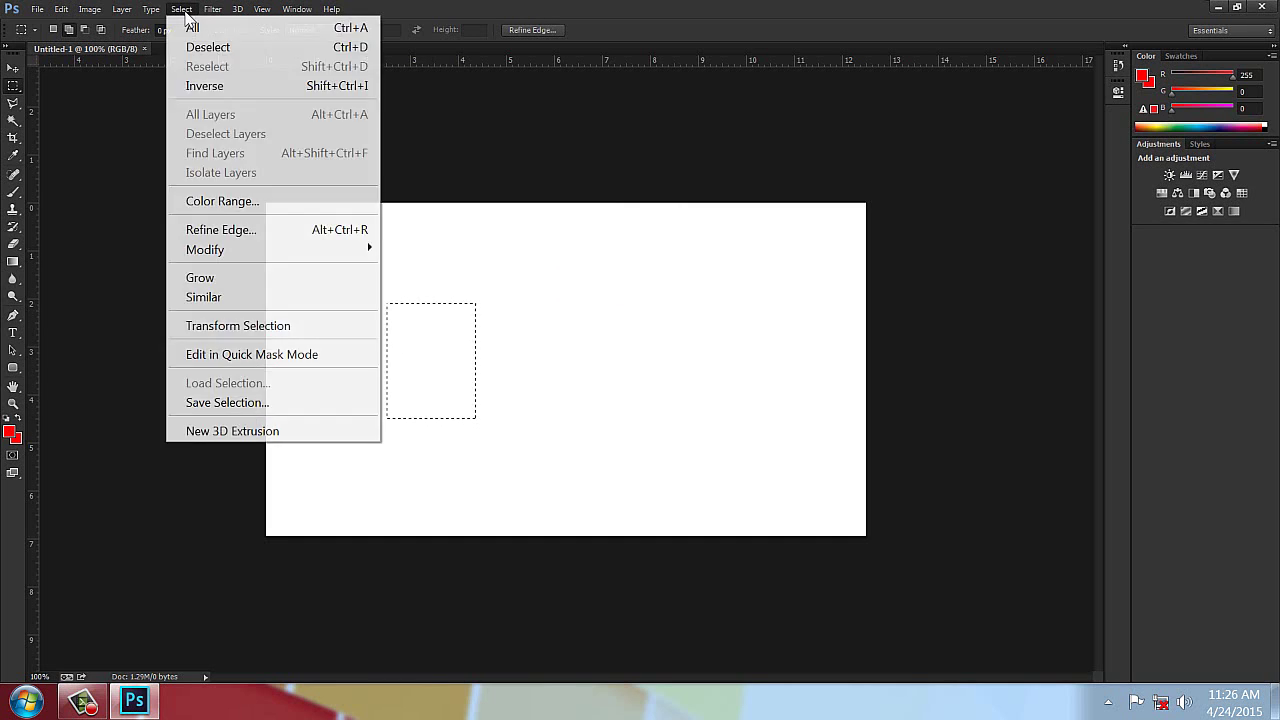
pyautogui.moveTo(218, 257)
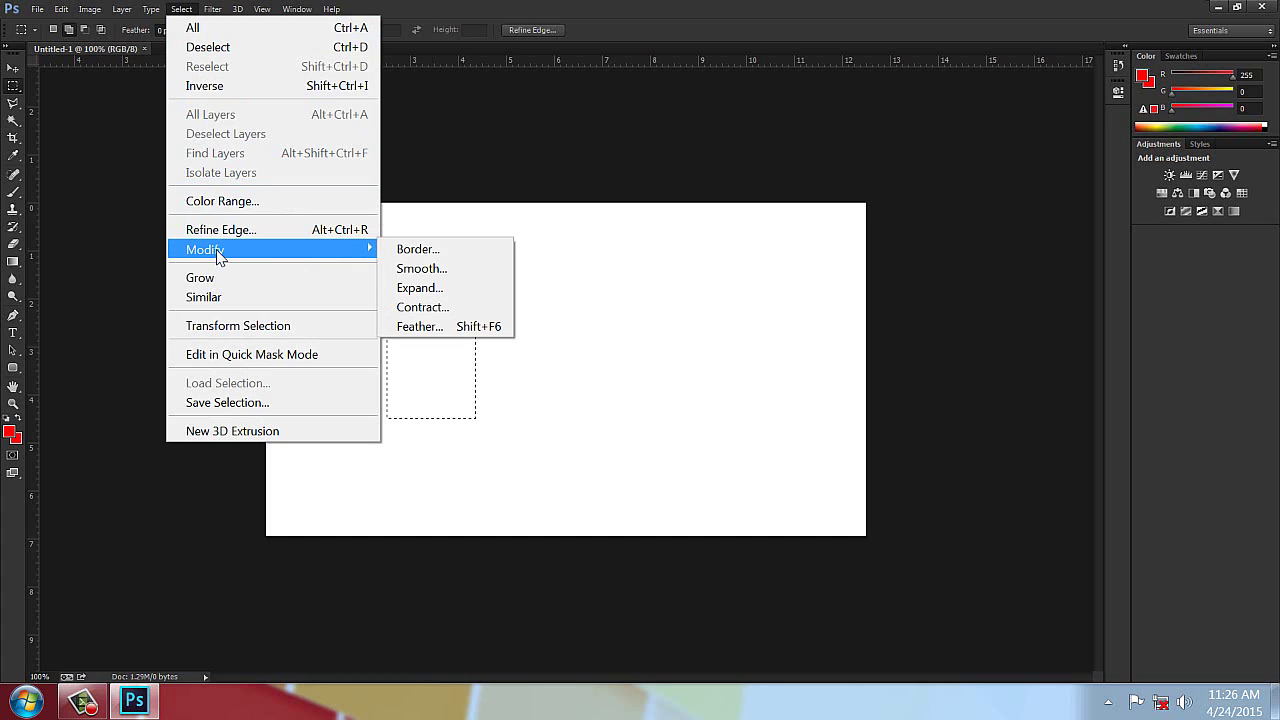
pyautogui.click(420, 327)
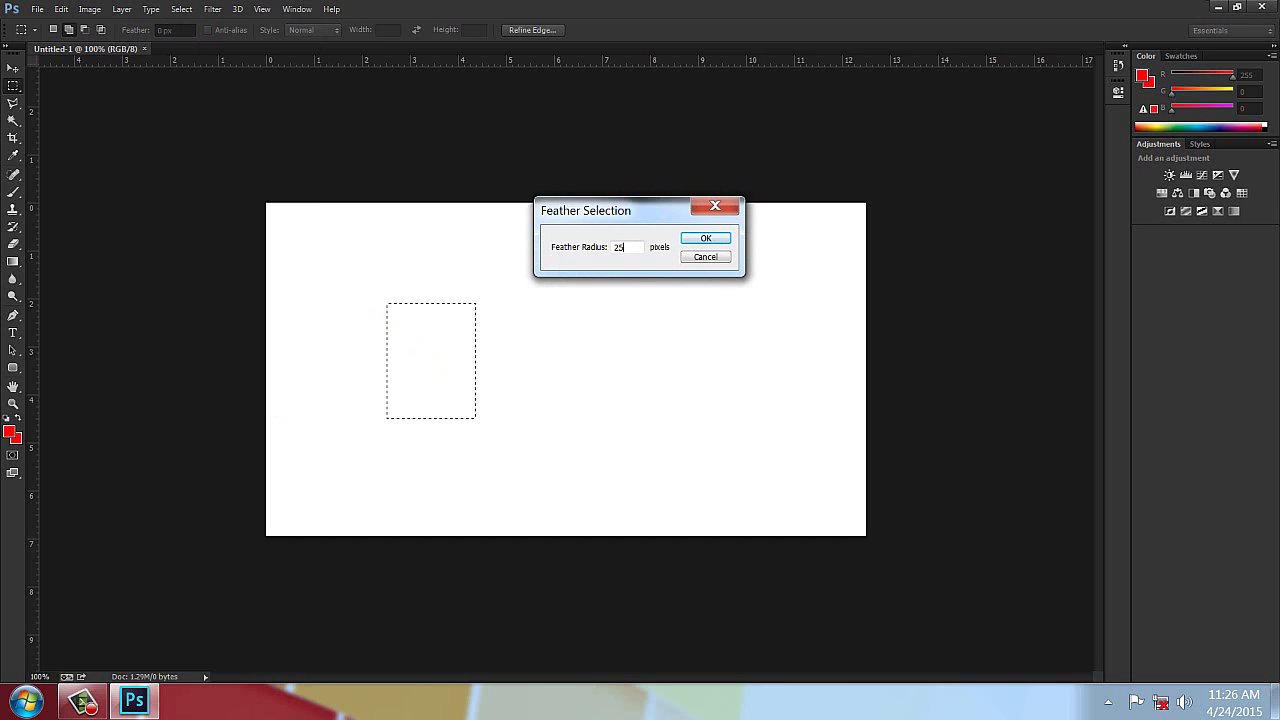
pyautogui.press('Return')
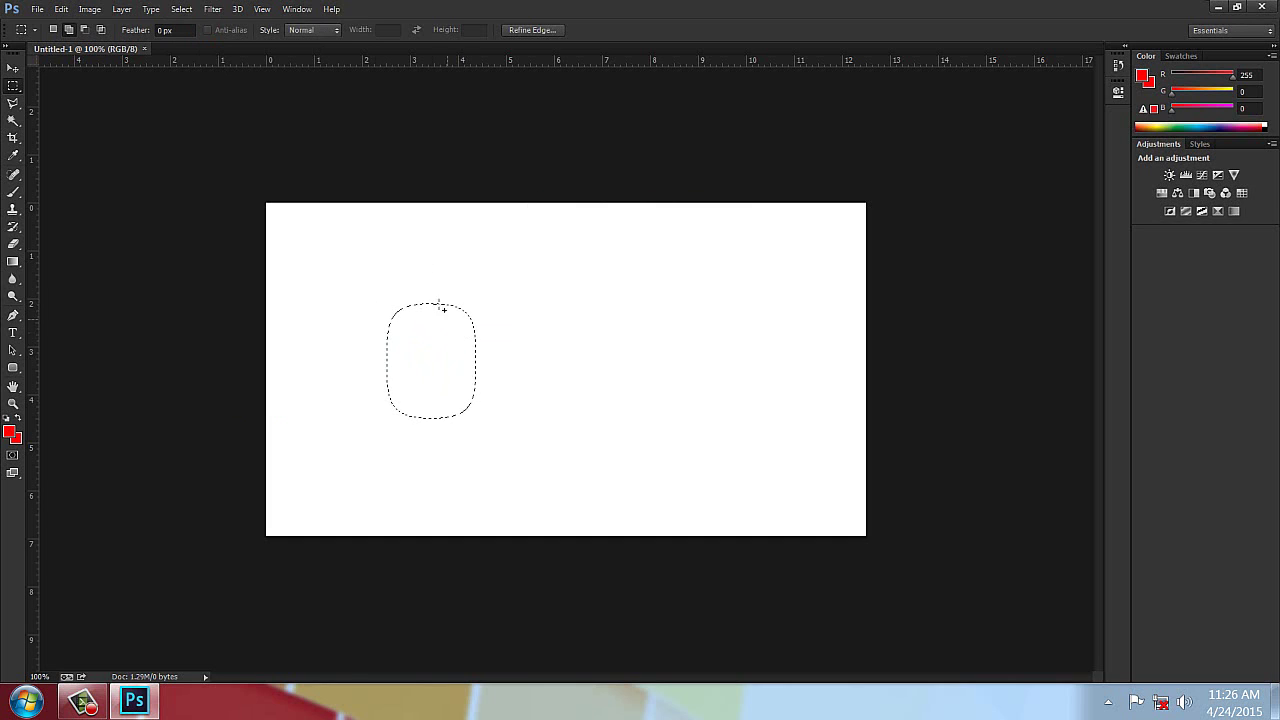
pyautogui.click(37, 9)
pyautogui.click(45, 21)
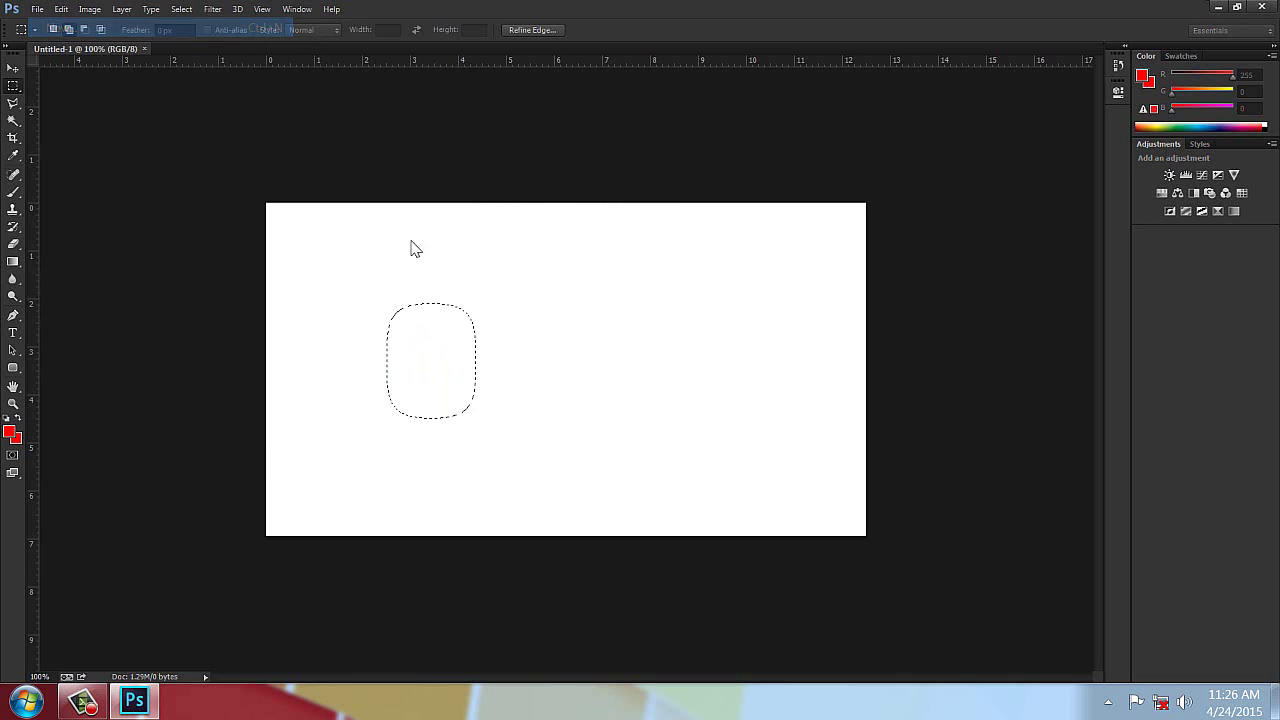
# Step: Create a new document 900 pixels wide
pyautogui.doubleClick(300, 288)
pyautogui.write('900')
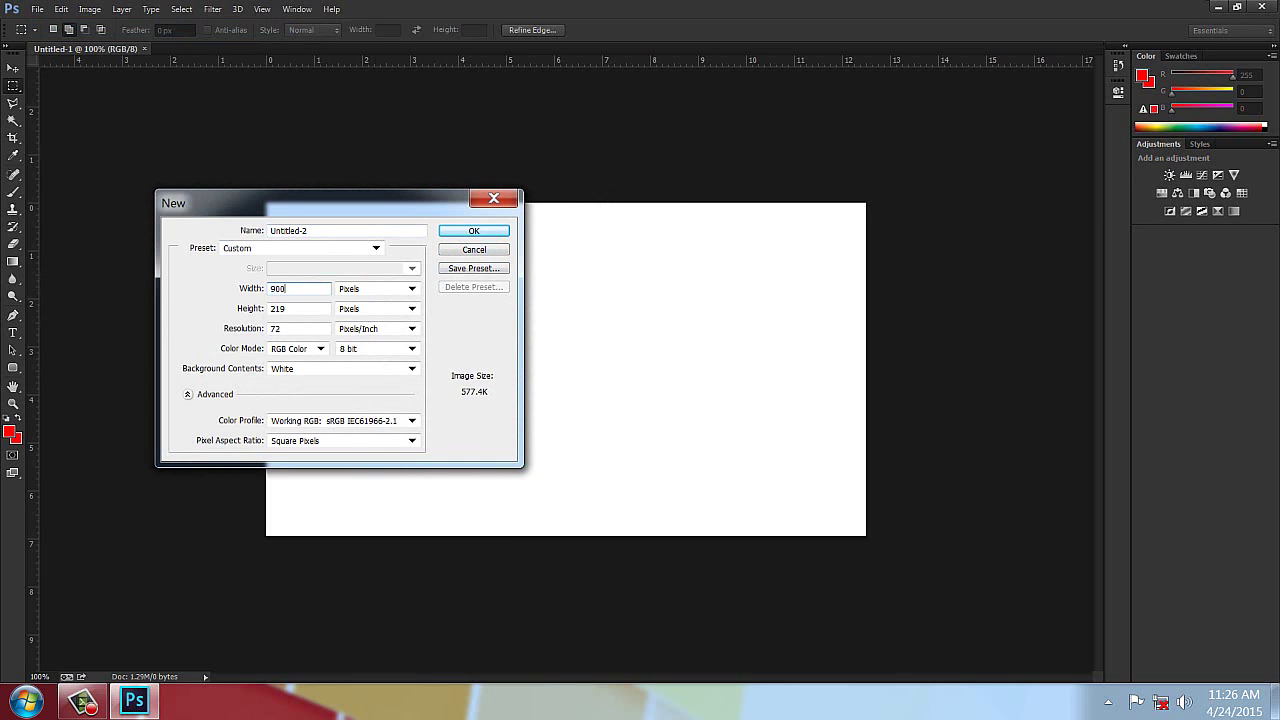
pyautogui.press('Tab')
pyautogui.write('5')
pyautogui.press('Return')
# Step: Draw a rectangle on the new canvas and smooth it with a 25-pixel radius
pyautogui.moveTo(436, 322); pyautogui.dragTo(520, 438)
pyautogui.click(181, 9)
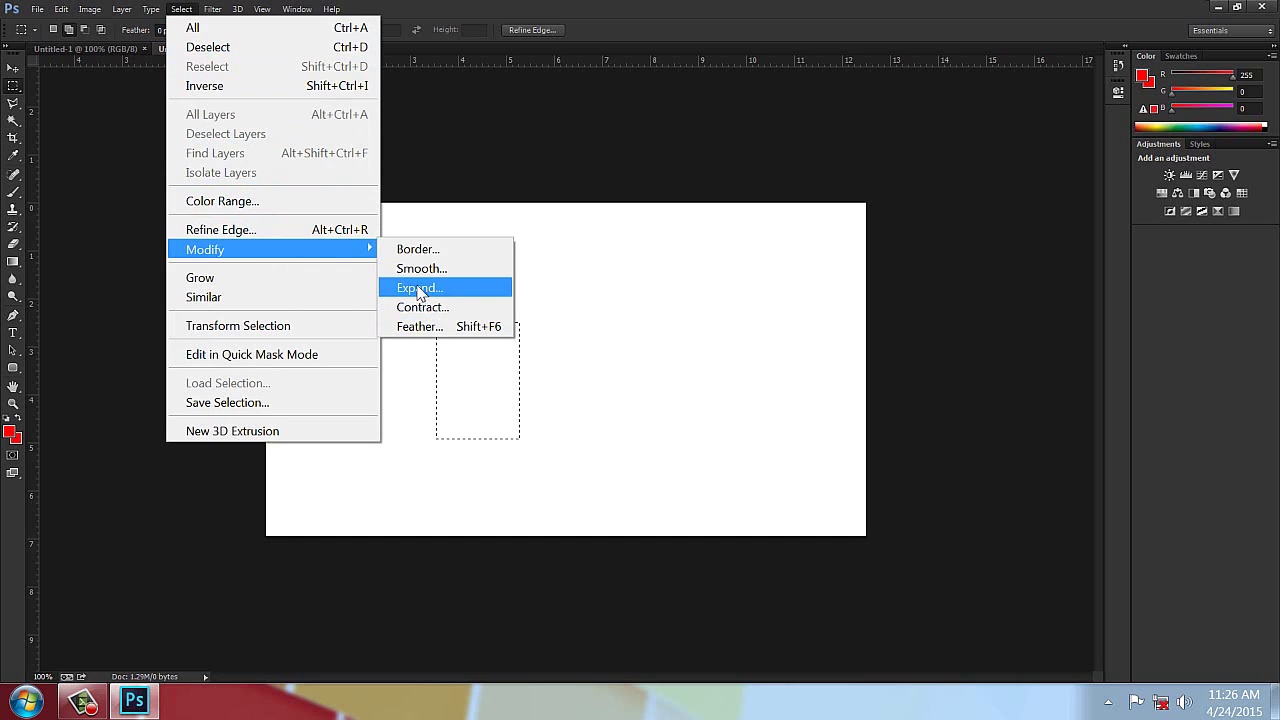
pyautogui.click(421, 268)
pyautogui.write('25')
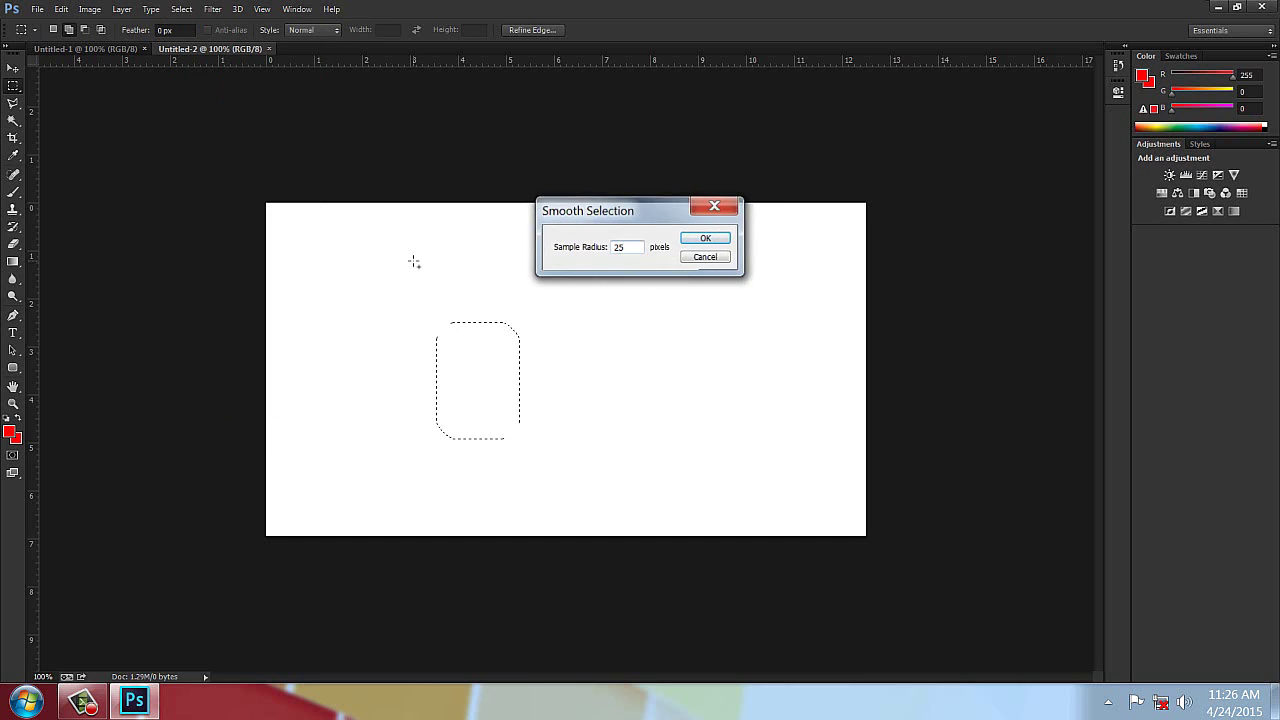
pyautogui.press('Return')
# Step: Close both Untitled documents with Ctrl+W
pyautogui.click(126, 49)
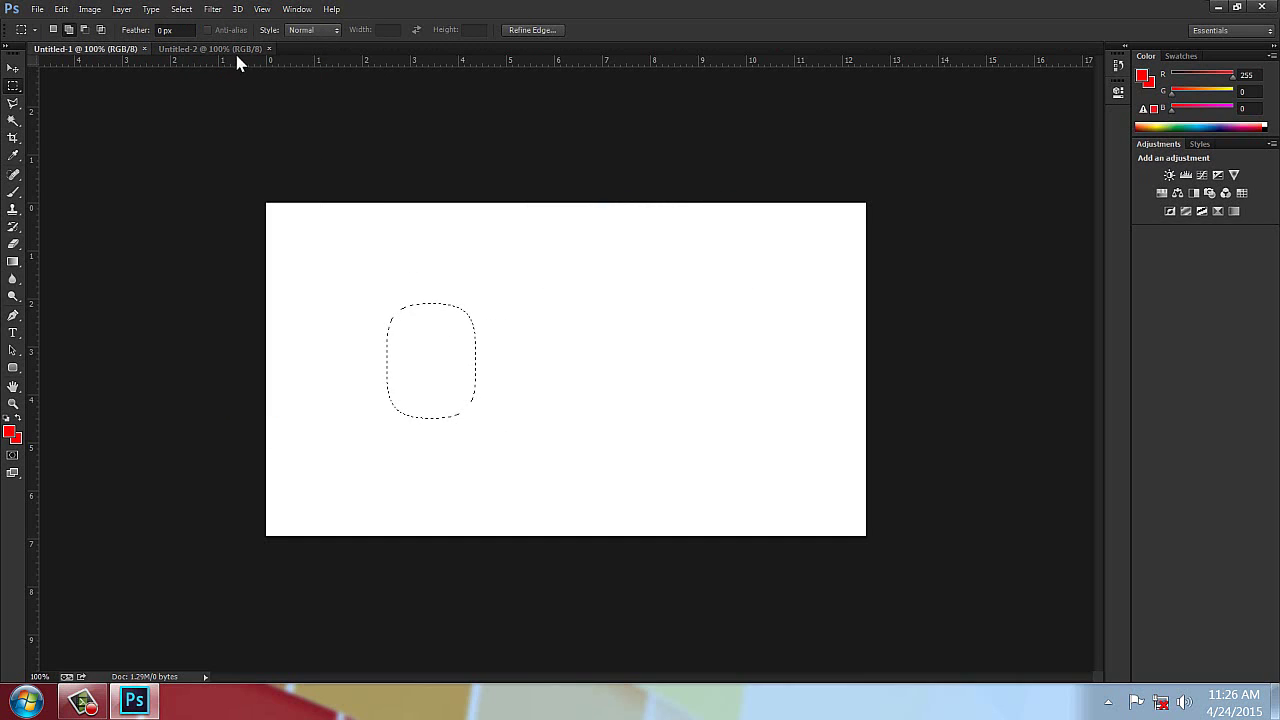
pyautogui.click(237, 48)
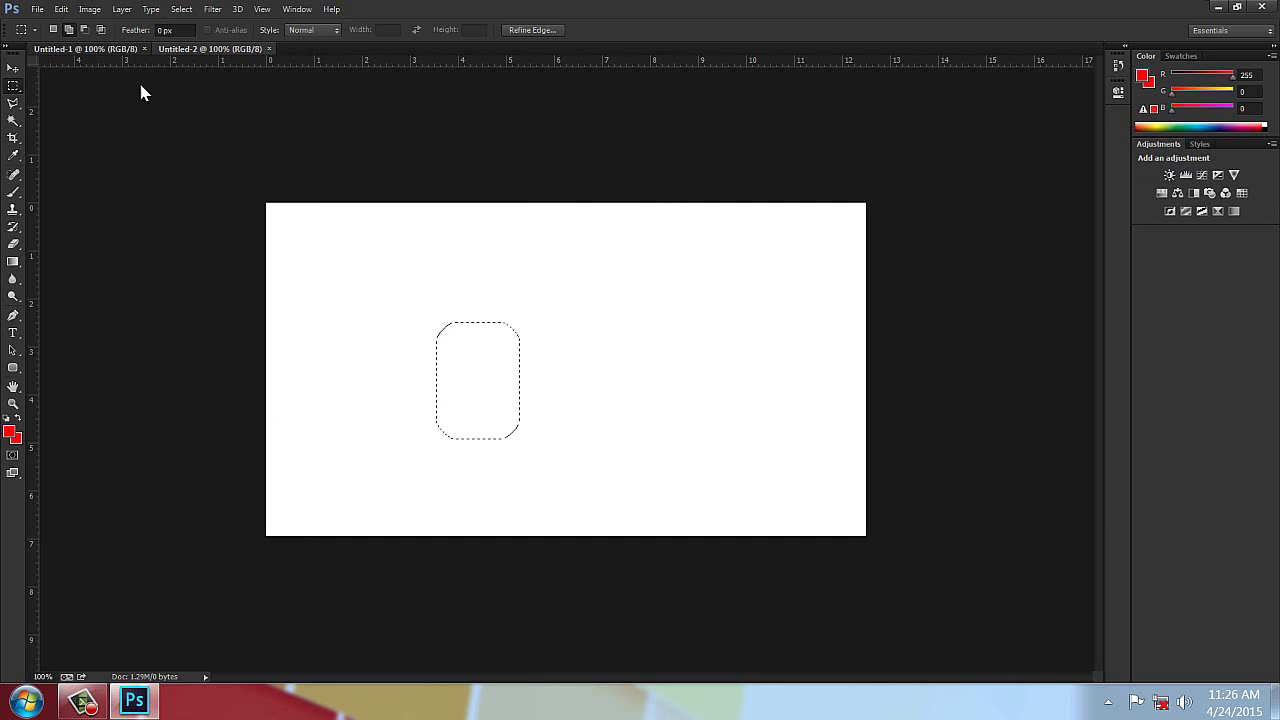
pyautogui.hotkey('ctrl', 'w')
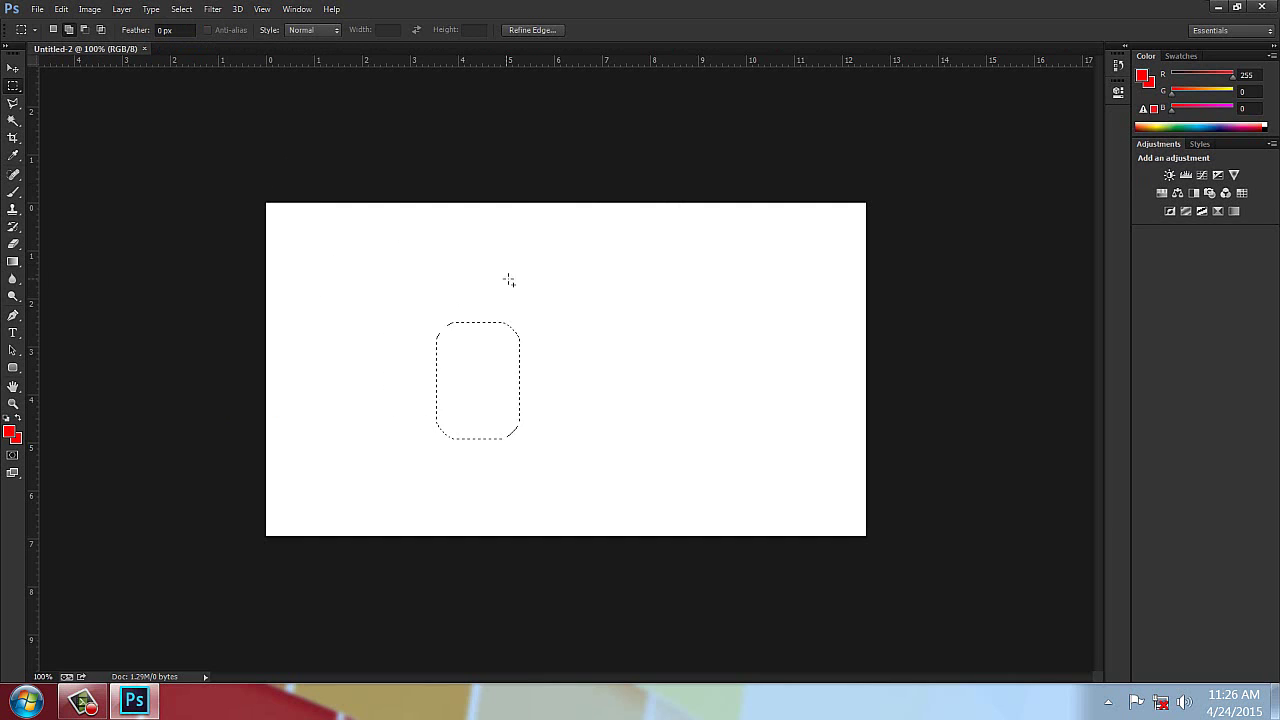
pyautogui.hotkey('ctrl', 'w')
# Step: Open s16.jpg from the Personal (E:) > faceportraits folder
pyautogui.click(37, 9)
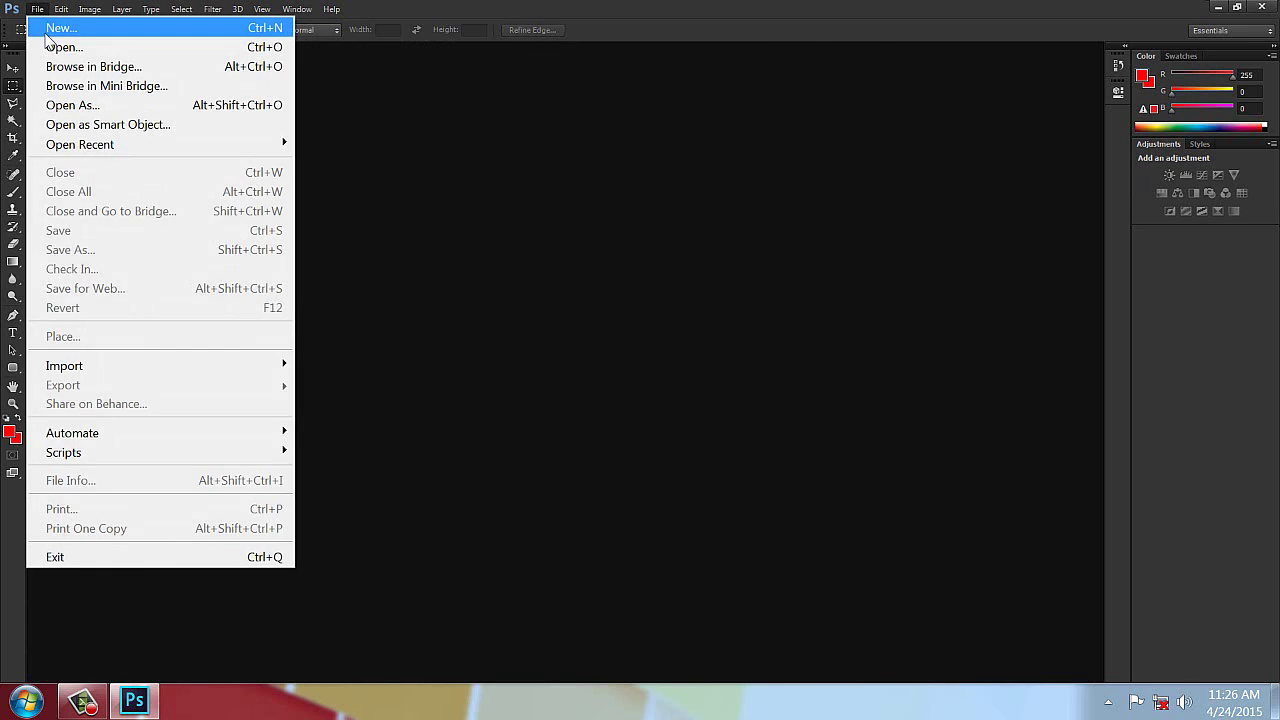
pyautogui.click(50, 47)
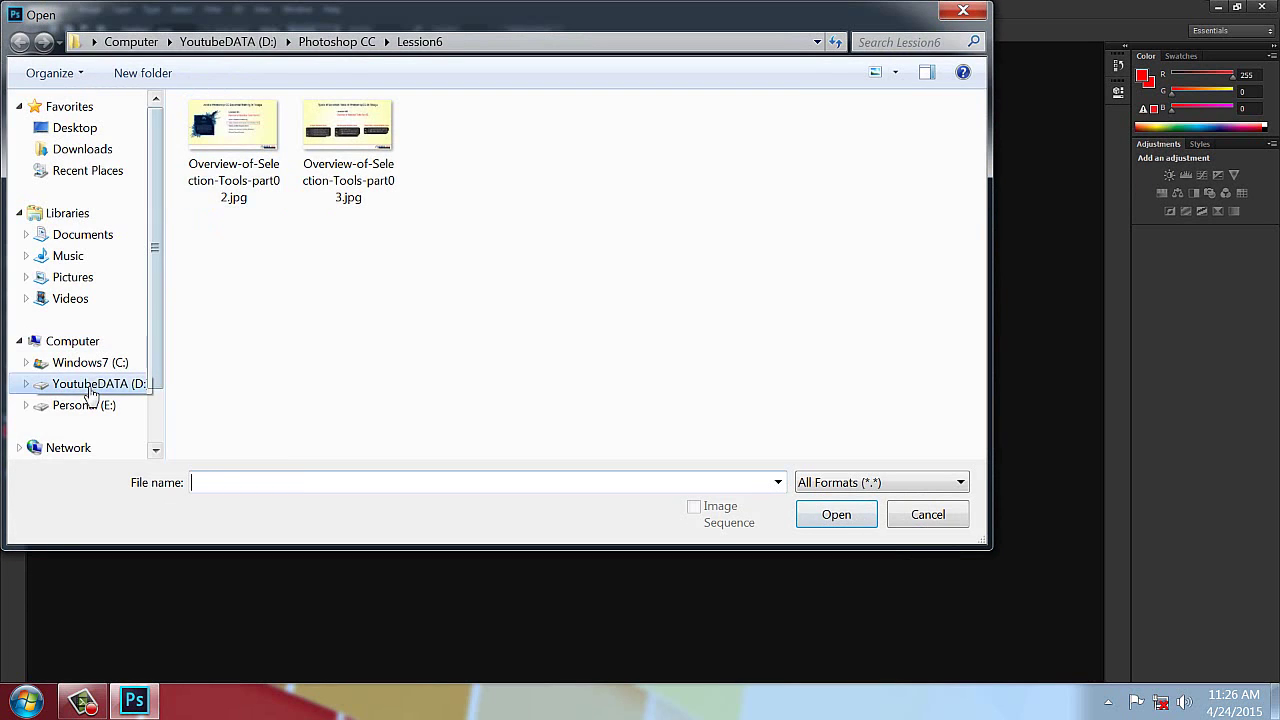
pyautogui.click(84, 405)
pyautogui.doubleClick(350, 158)
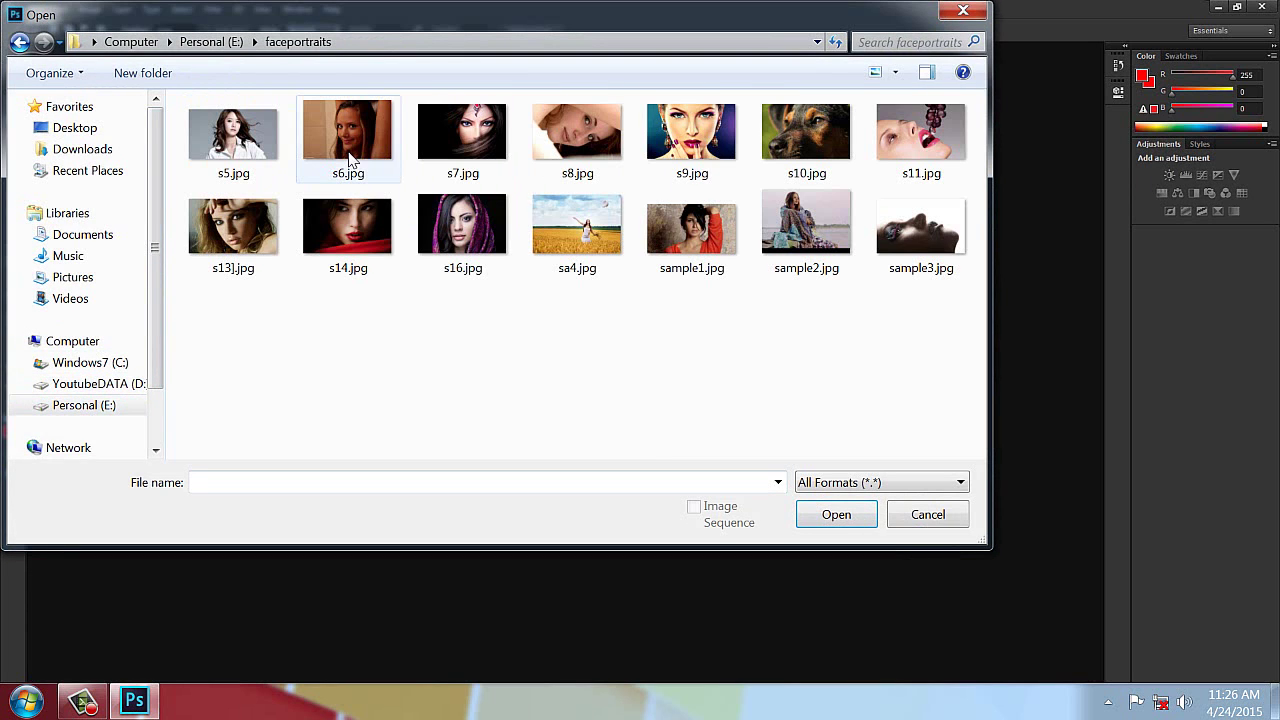
pyautogui.click(453, 229)
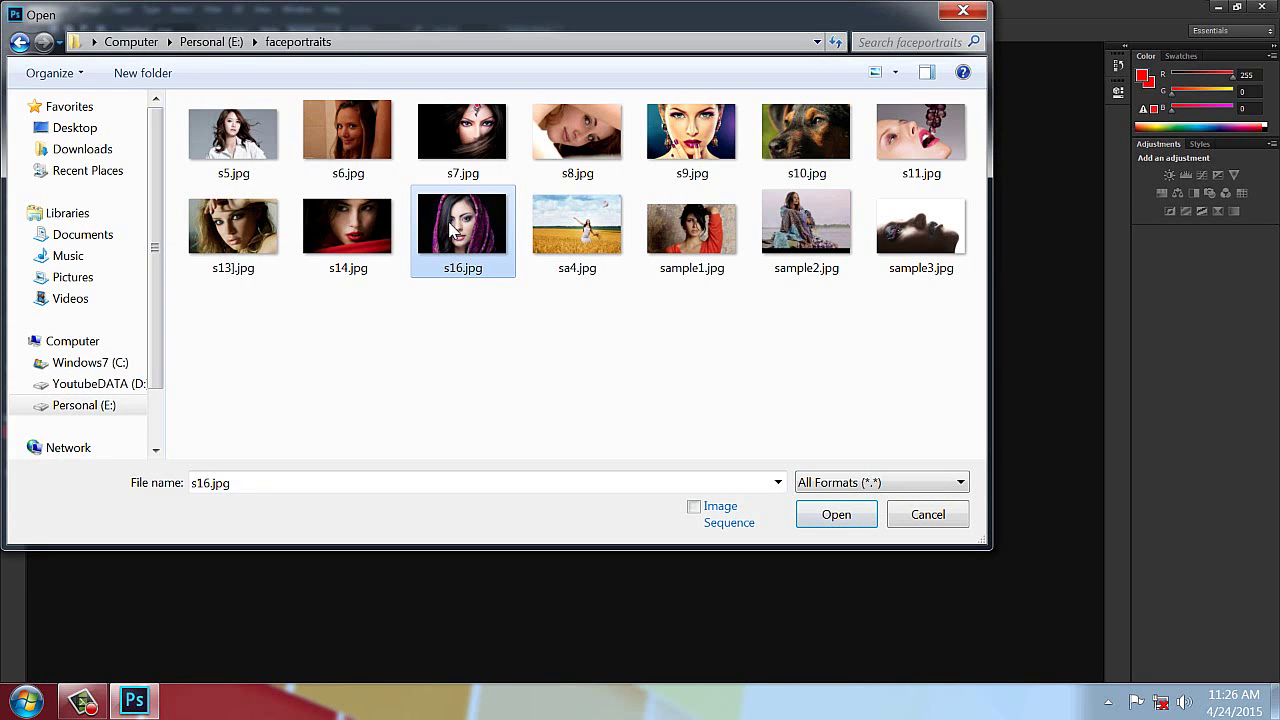
pyautogui.doubleClick(453, 229)
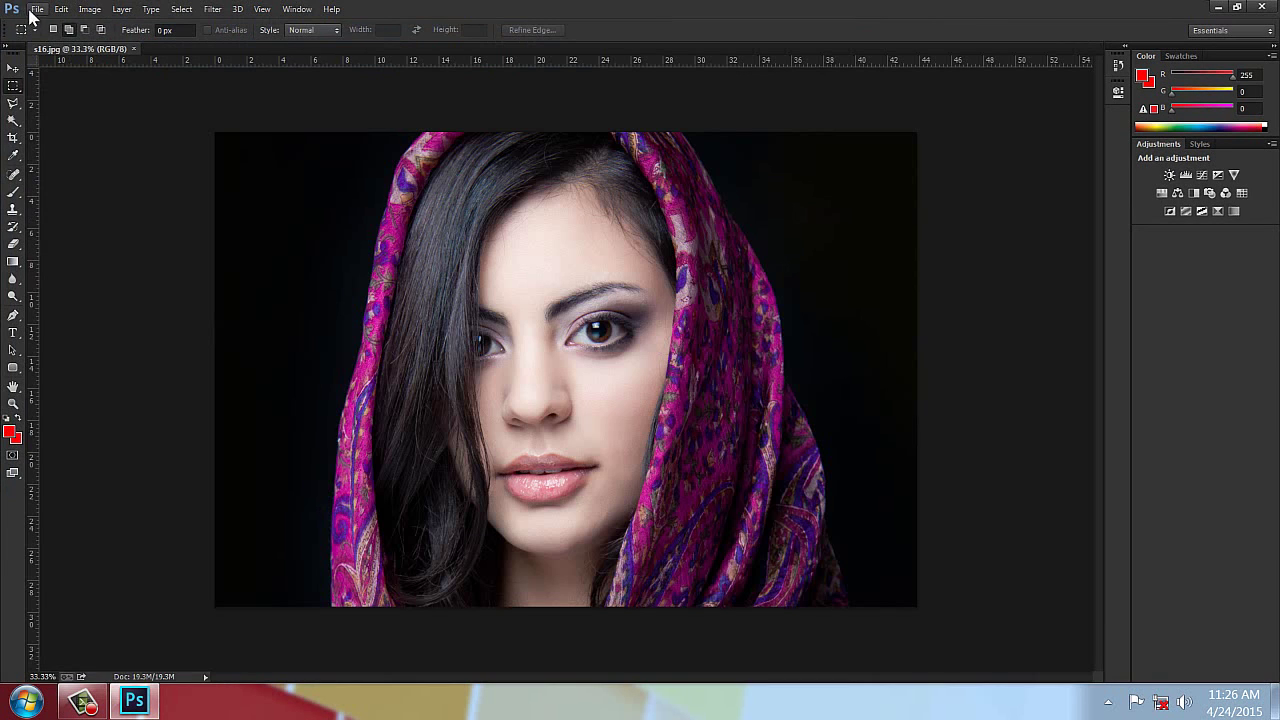
pyautogui.click(35, 9)
# Step: In the Open dialog, browse to Personal (E:) > MyDATA > Wallpapers
pyautogui.click(50, 45)
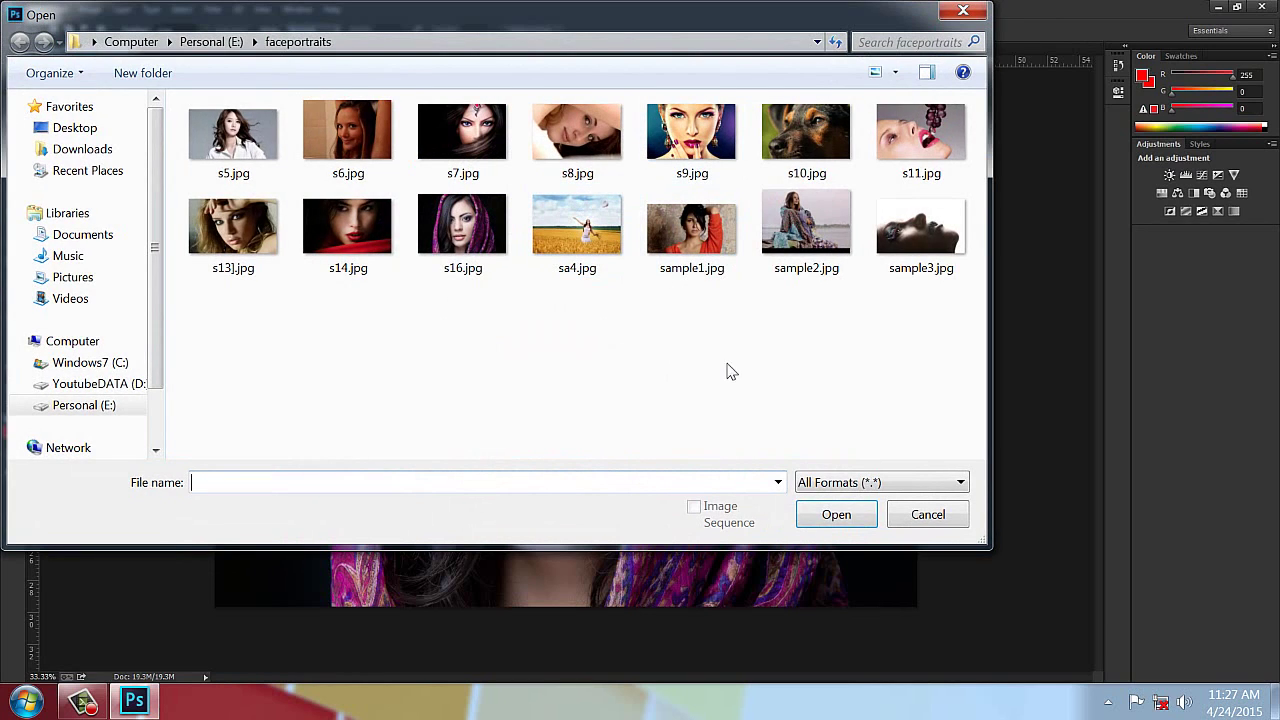
pyautogui.click(222, 41)
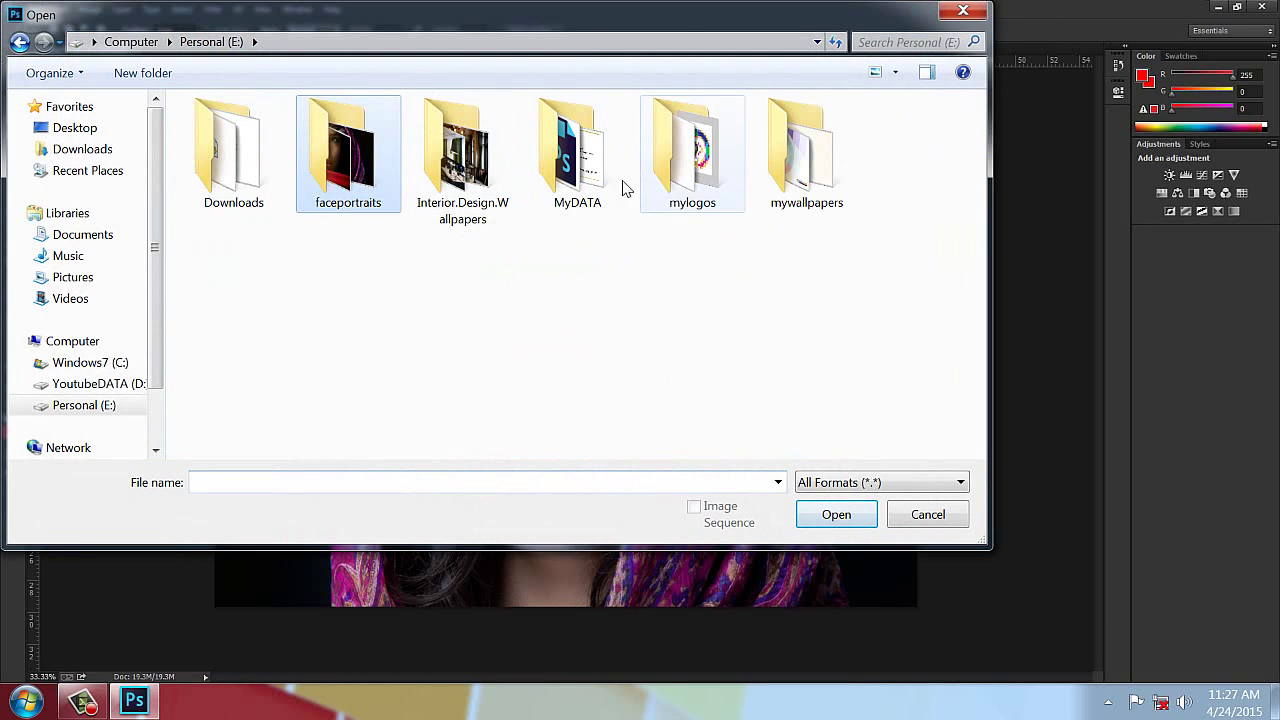
pyautogui.doubleClick(236, 160)
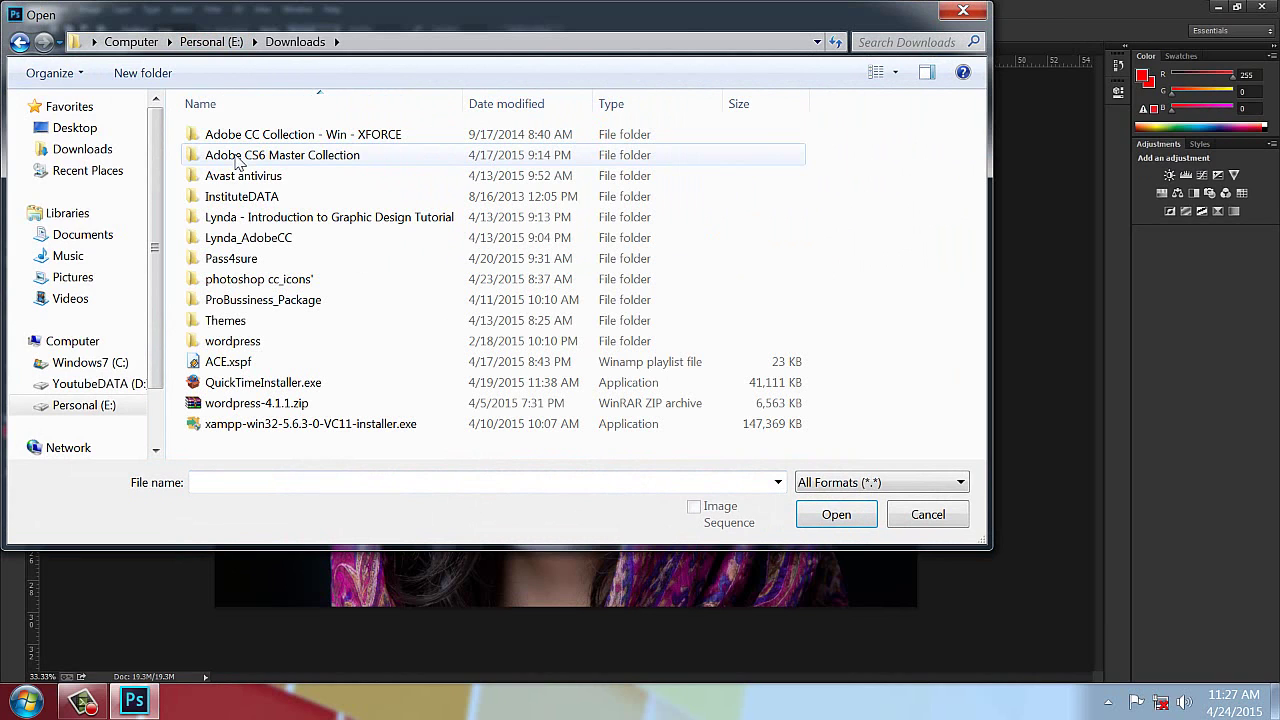
pyautogui.press('BackSpace')
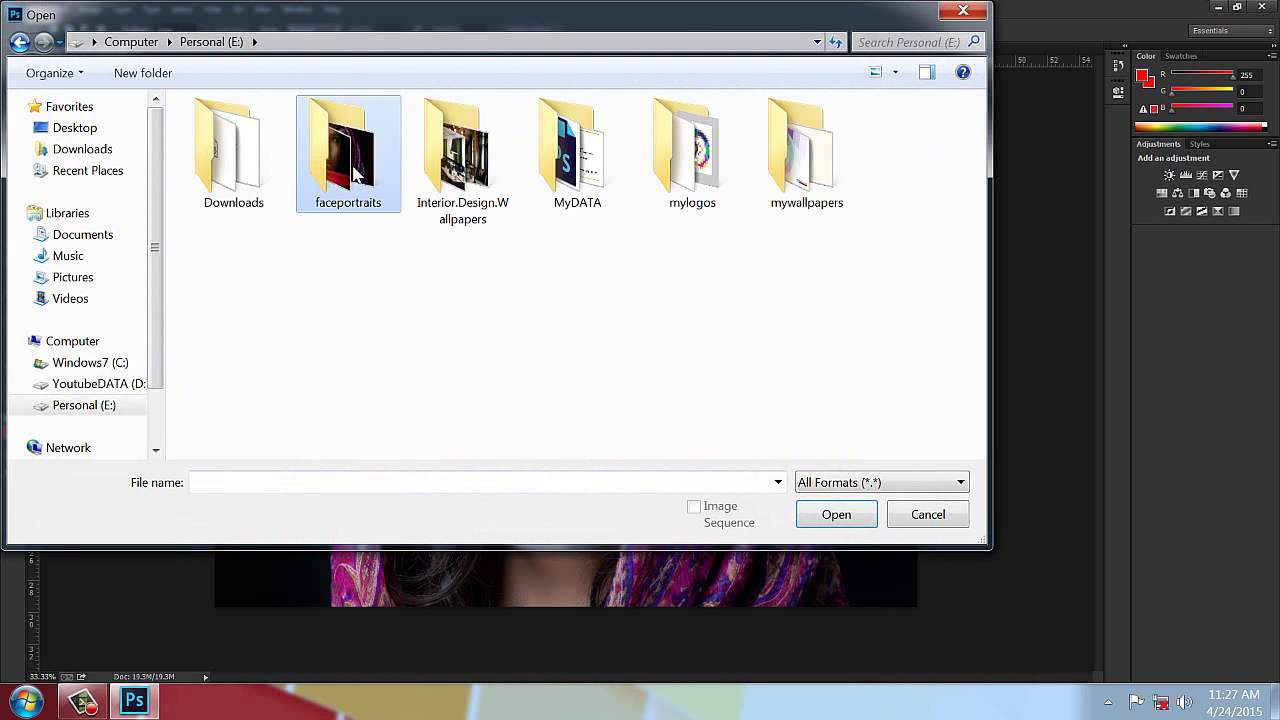
pyautogui.doubleClick(600, 185)
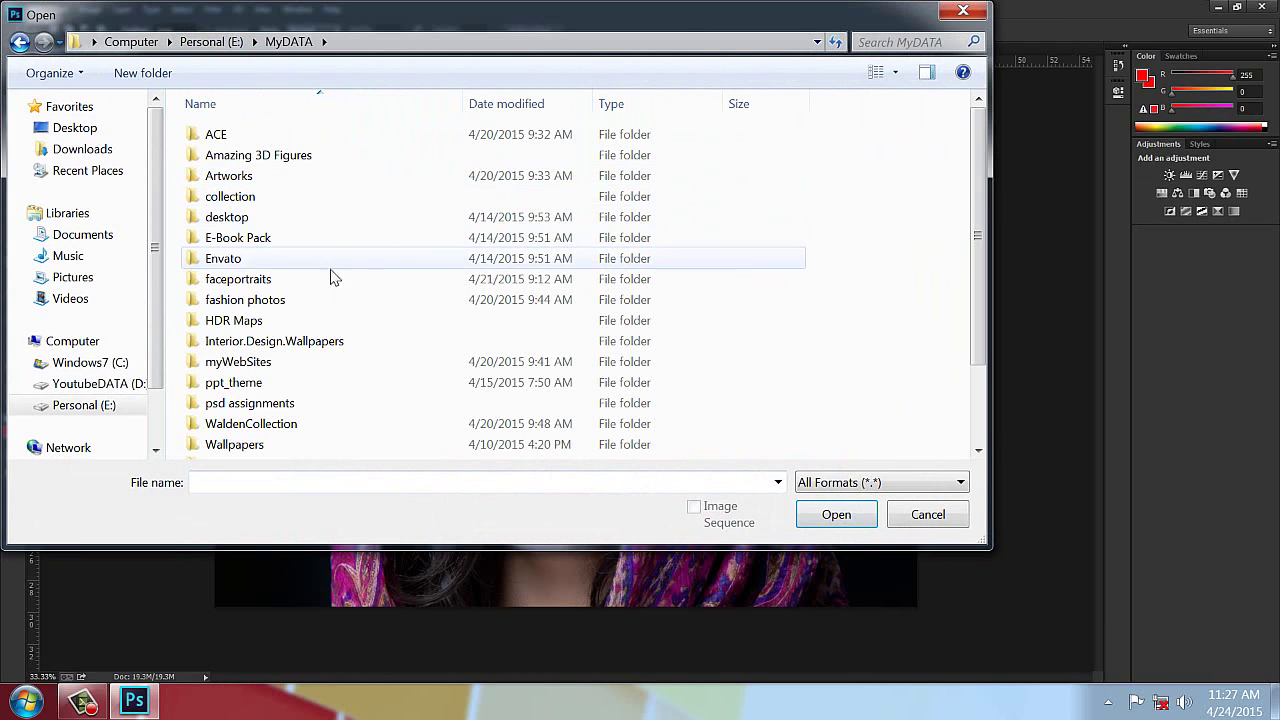
pyautogui.doubleClick(268, 300)
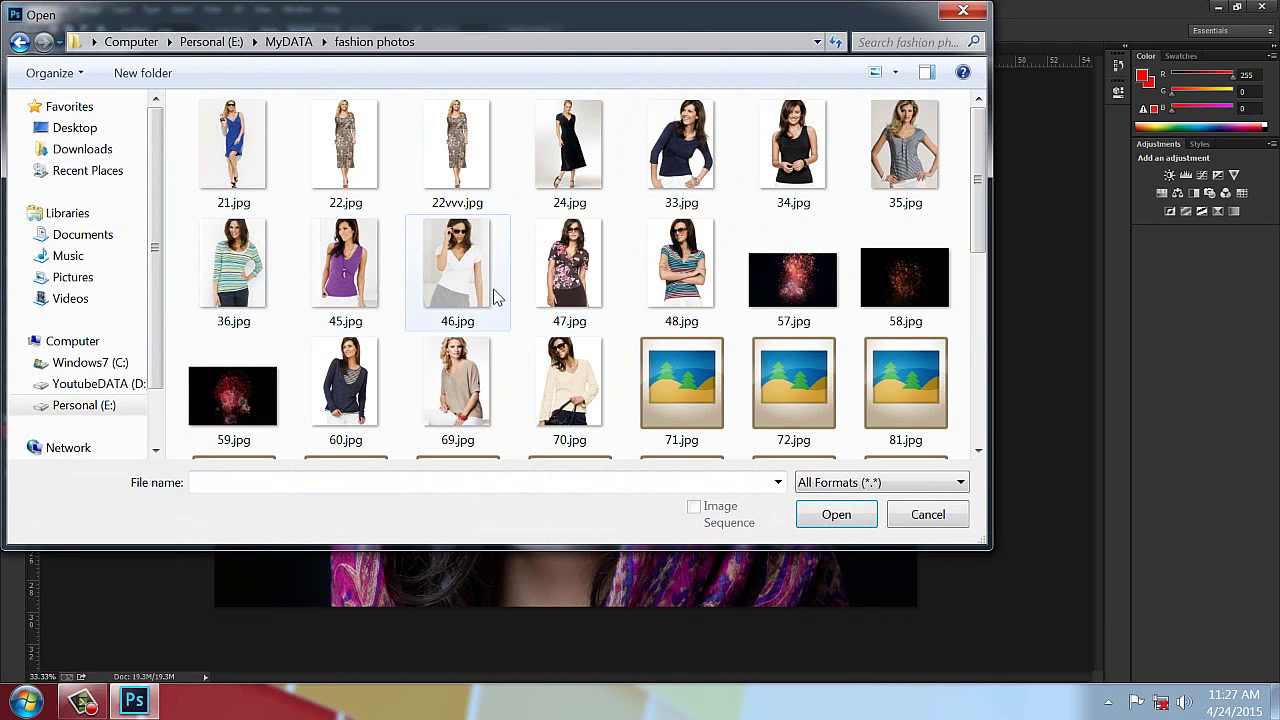
pyautogui.press('BackSpace')
pyautogui.scroll(-1, 509, 291)
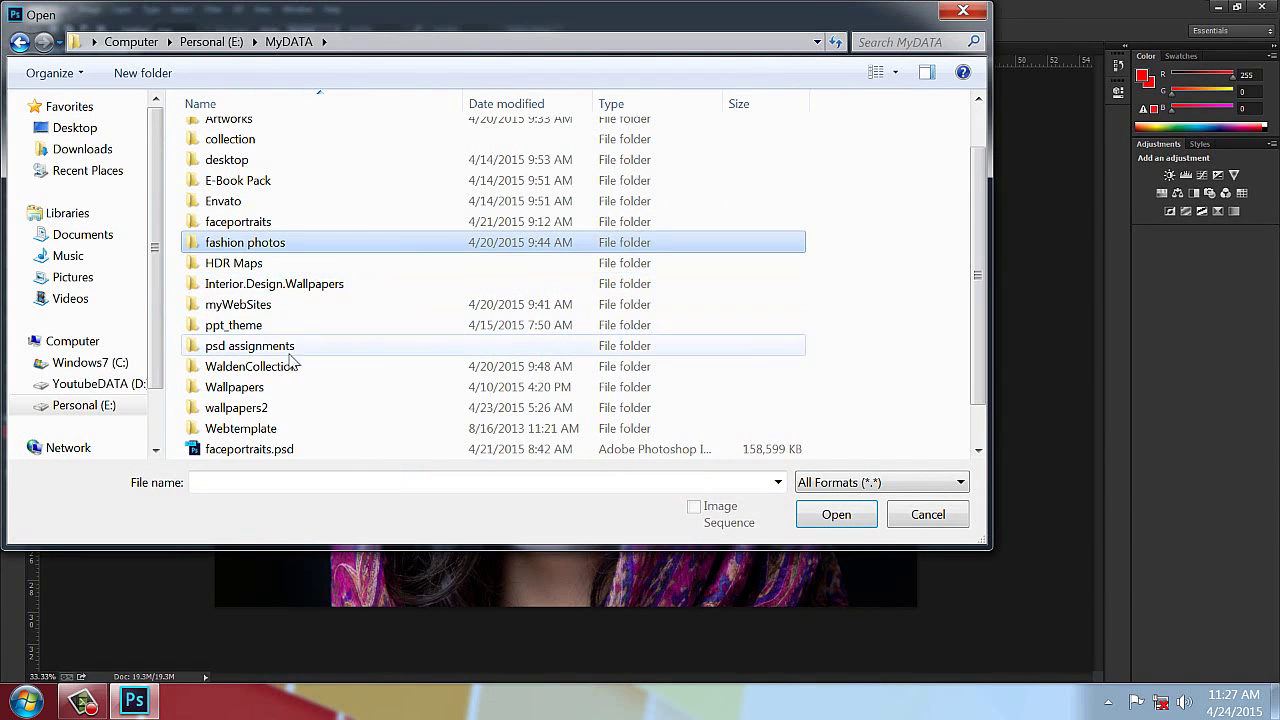
pyautogui.doubleClick(230, 390)
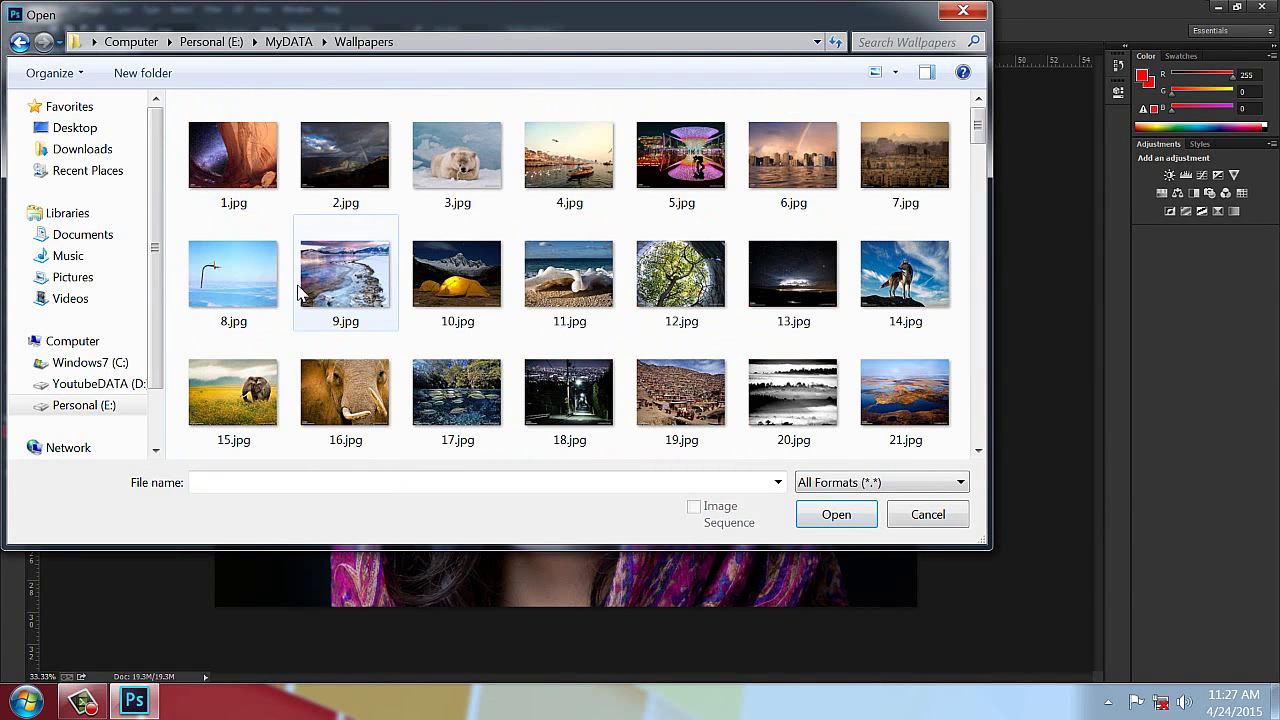
# Step: Open the basketball-hoop photo 8.jpg as a new document
pyautogui.click(559, 275)
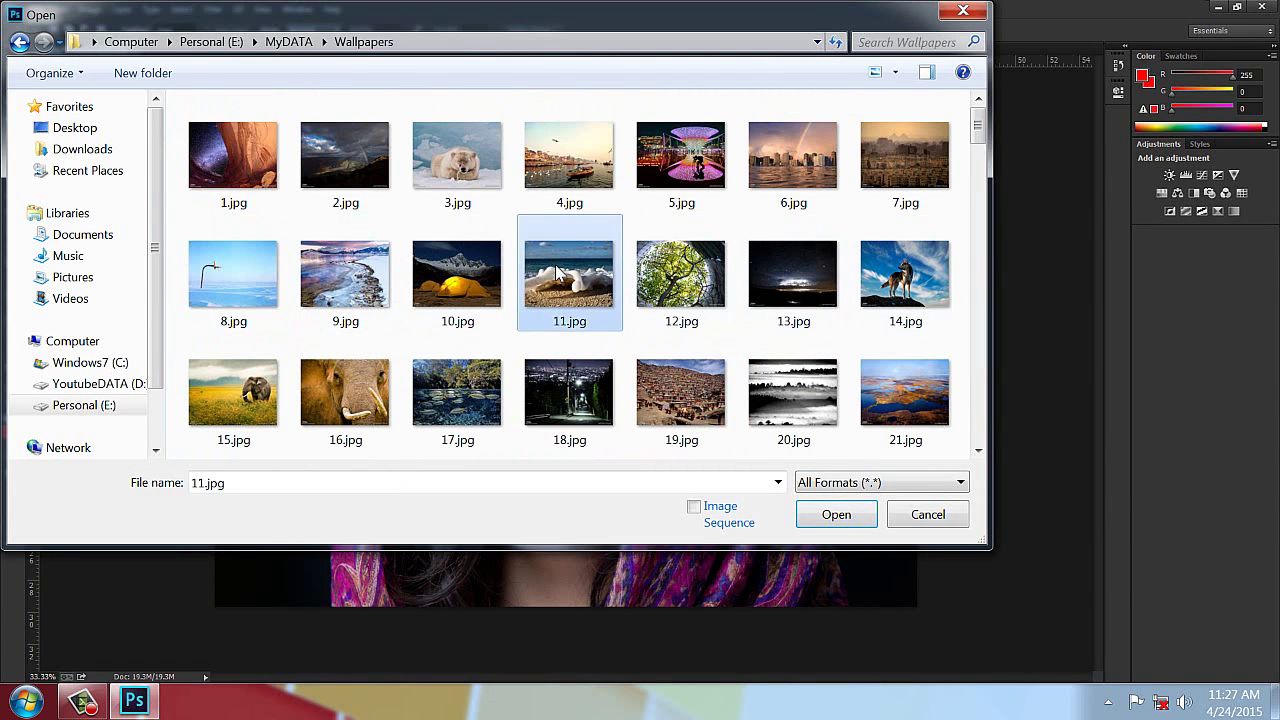
pyautogui.click(447, 288)
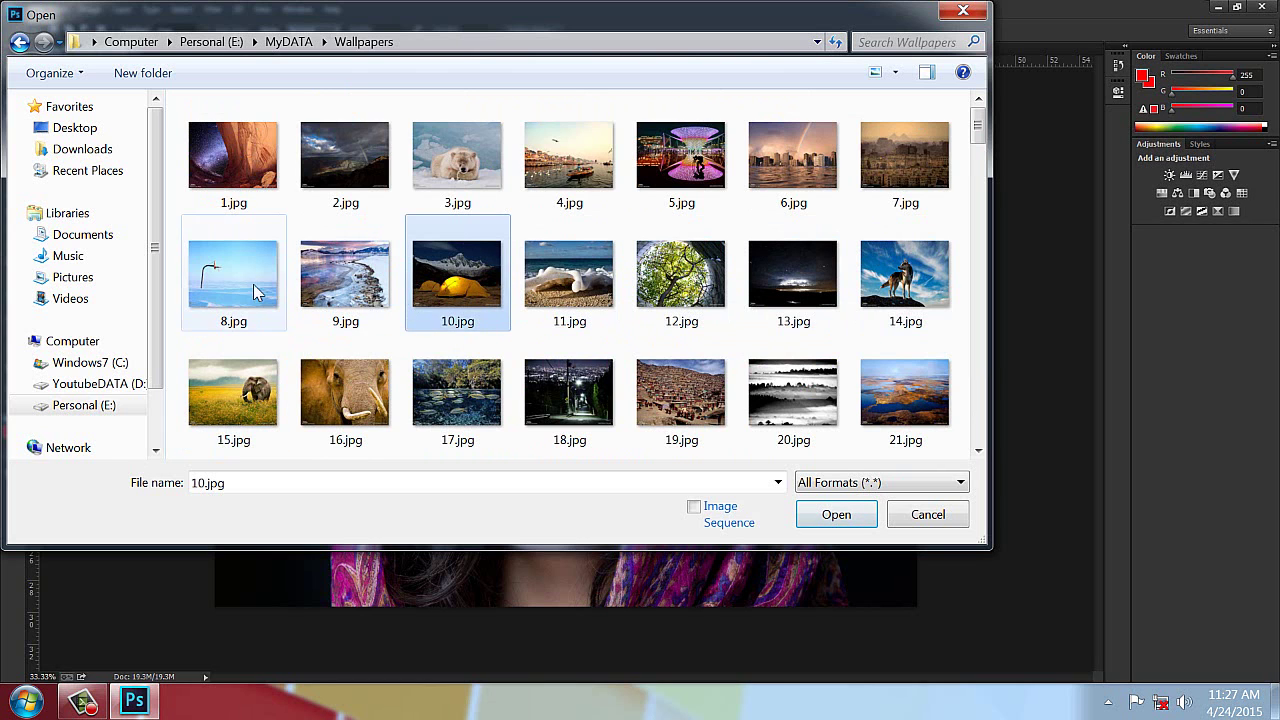
pyautogui.click(254, 292)
pyautogui.click(834, 515)
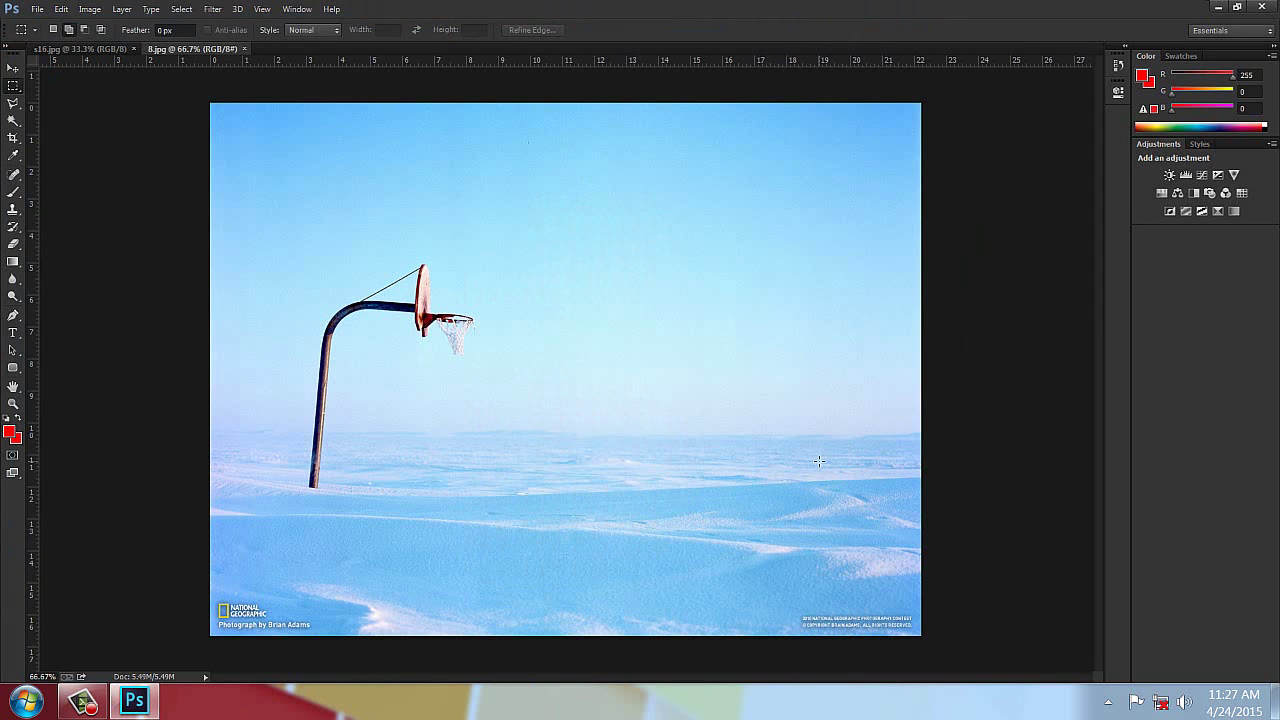
# Step: Select a rectangle around the face in s16.jpg and copy it
pyautogui.click(80, 50)
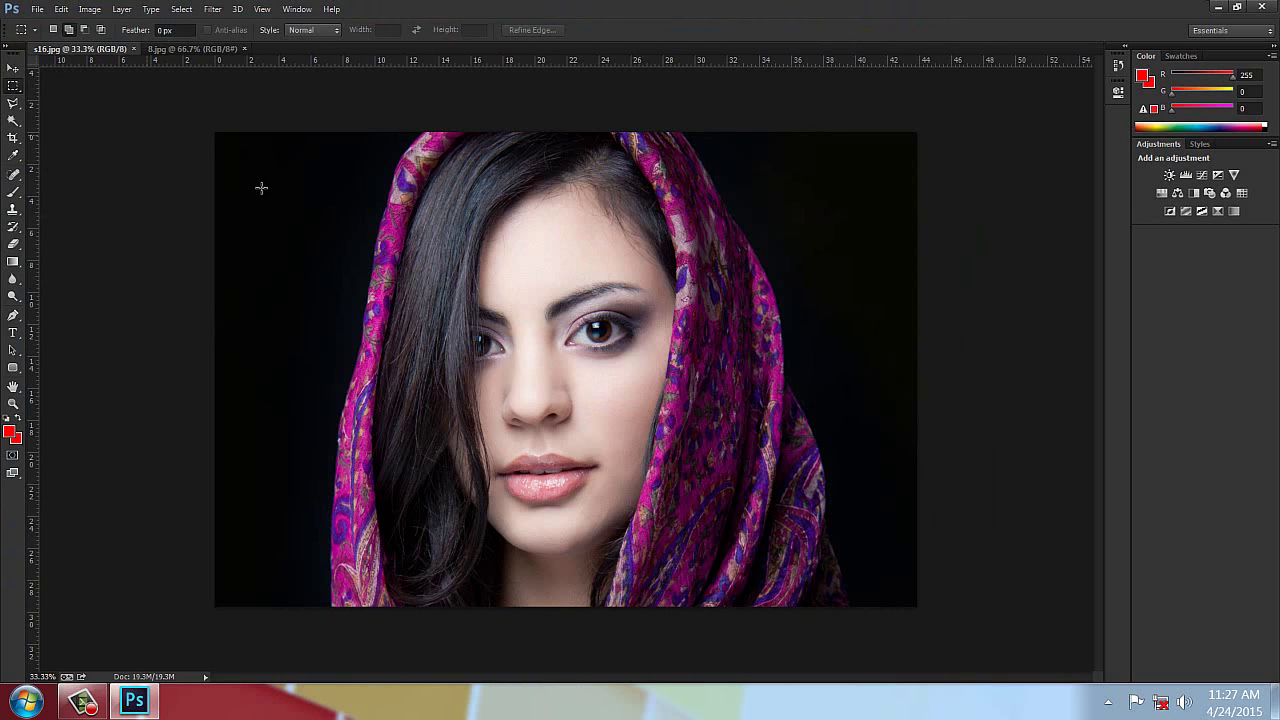
pyautogui.moveTo(468, 294); pyautogui.dragTo(637, 510)
pyautogui.click(61, 9)
pyautogui.click(104, 146)
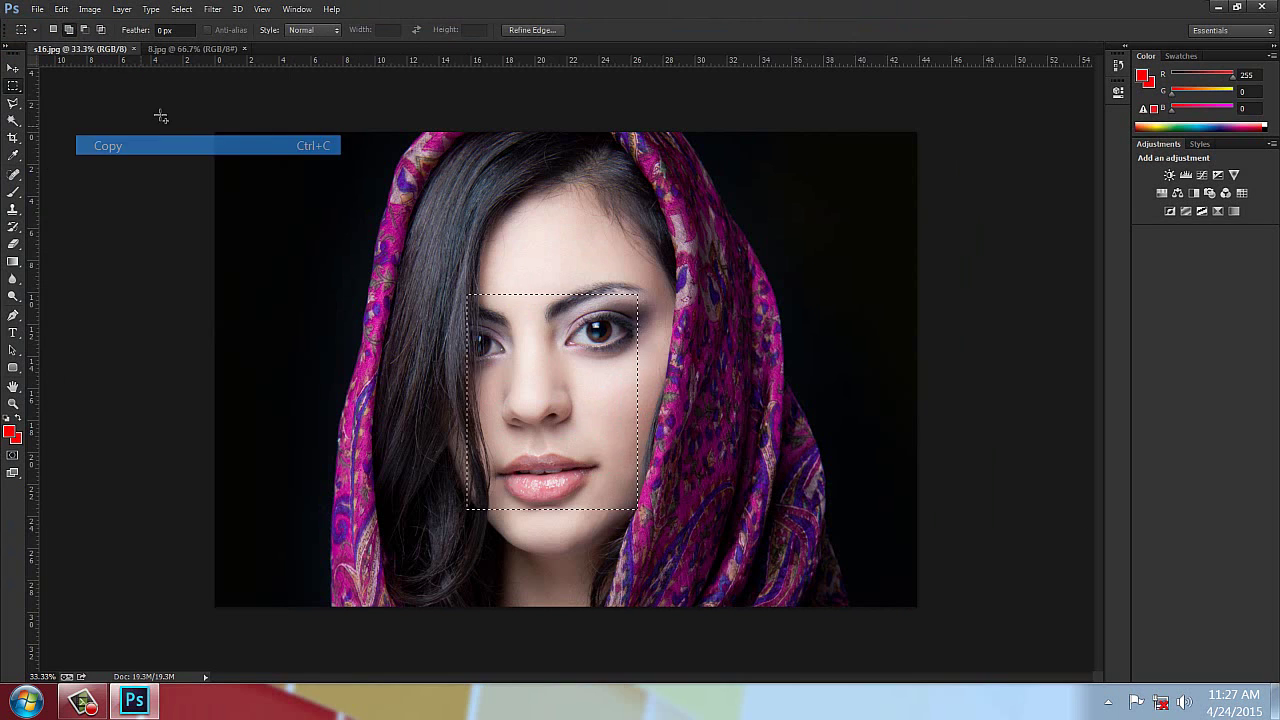
# Step: Paste the face into 8.jpg, then undo the paste
pyautogui.click(208, 50)
pyautogui.click(61, 9)
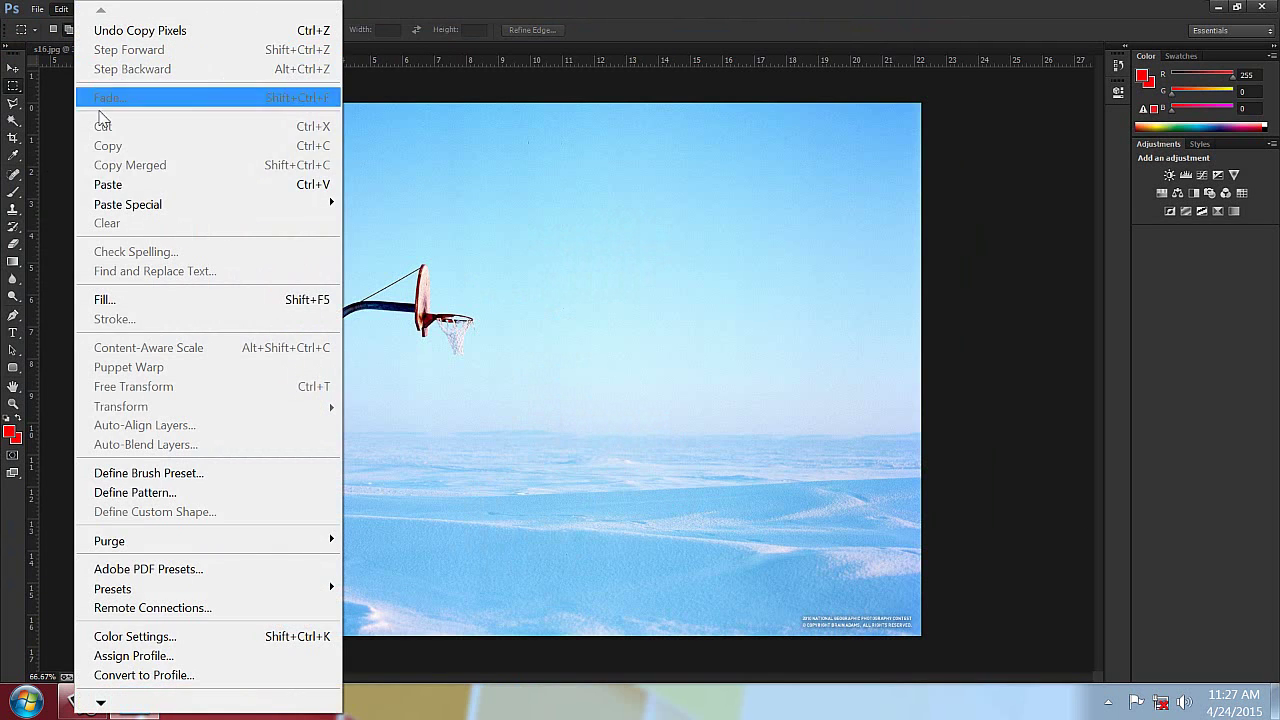
pyautogui.click(103, 183)
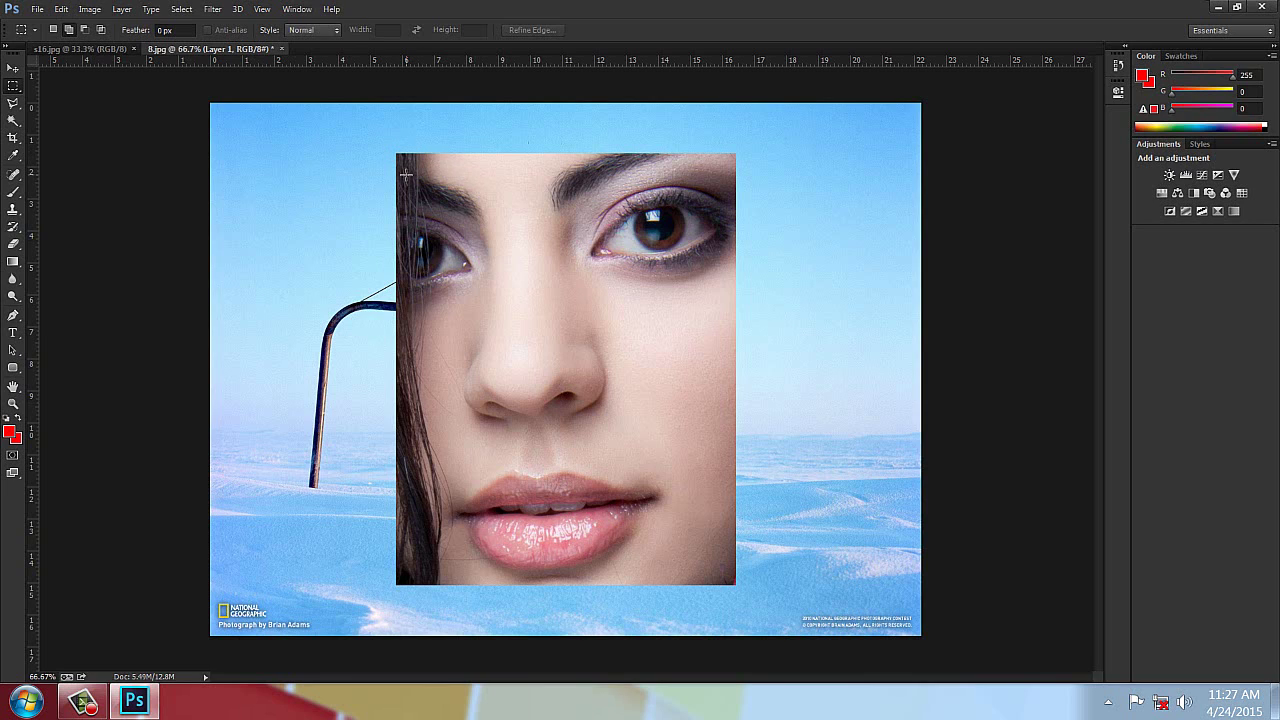
pyautogui.hotkey('ctrl', 'z')
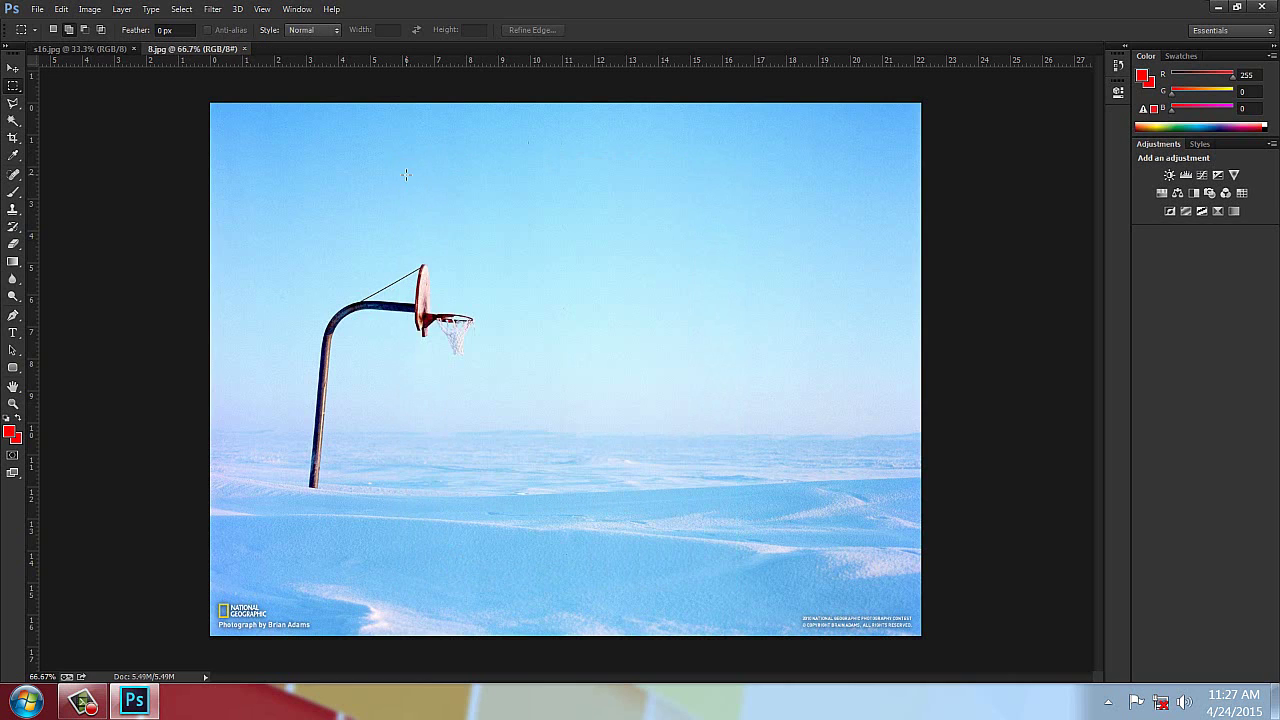
# Step: Smooth the face selection in s16.jpg with a 75-pixel radius
pyautogui.click(114, 52)
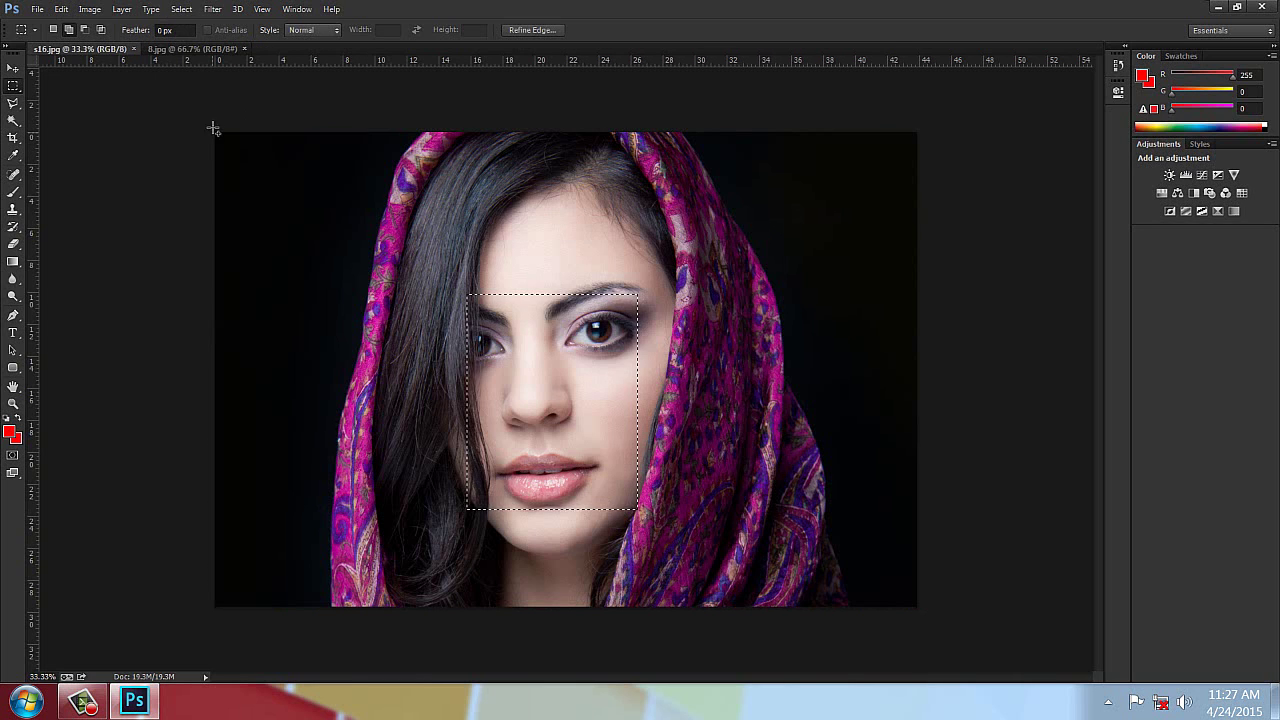
pyautogui.click(181, 9)
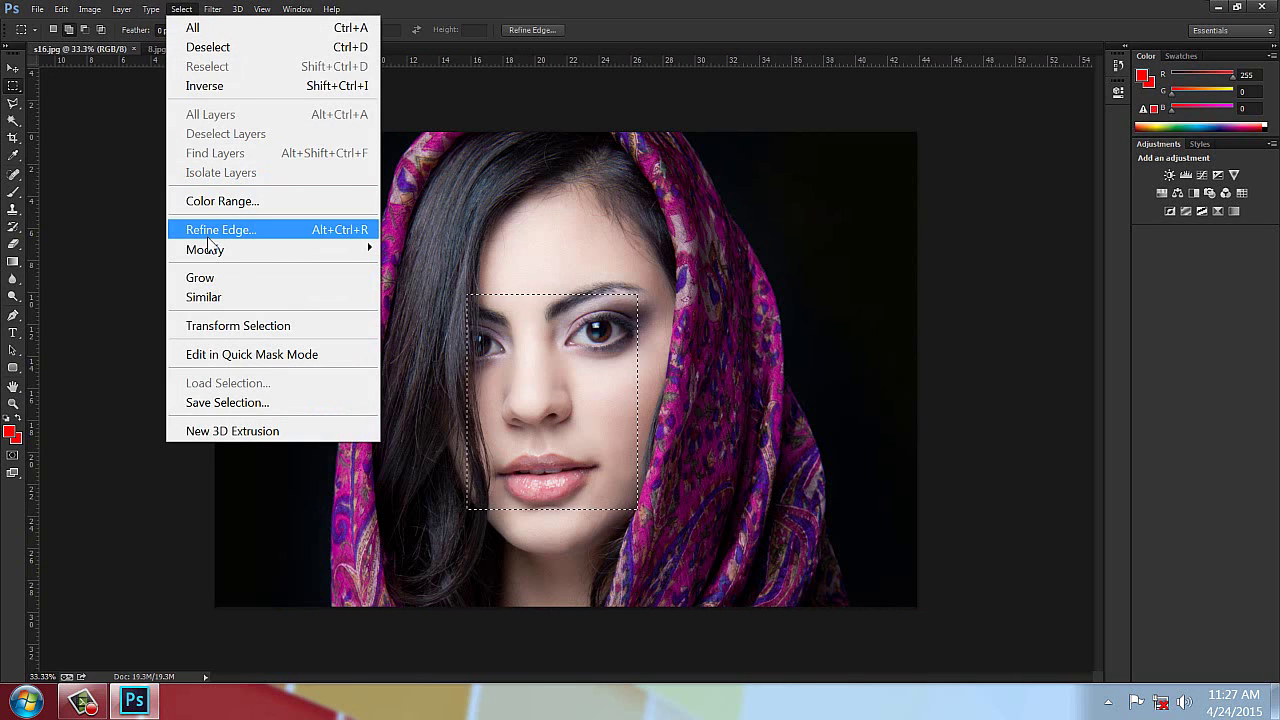
pyautogui.moveTo(211, 250)
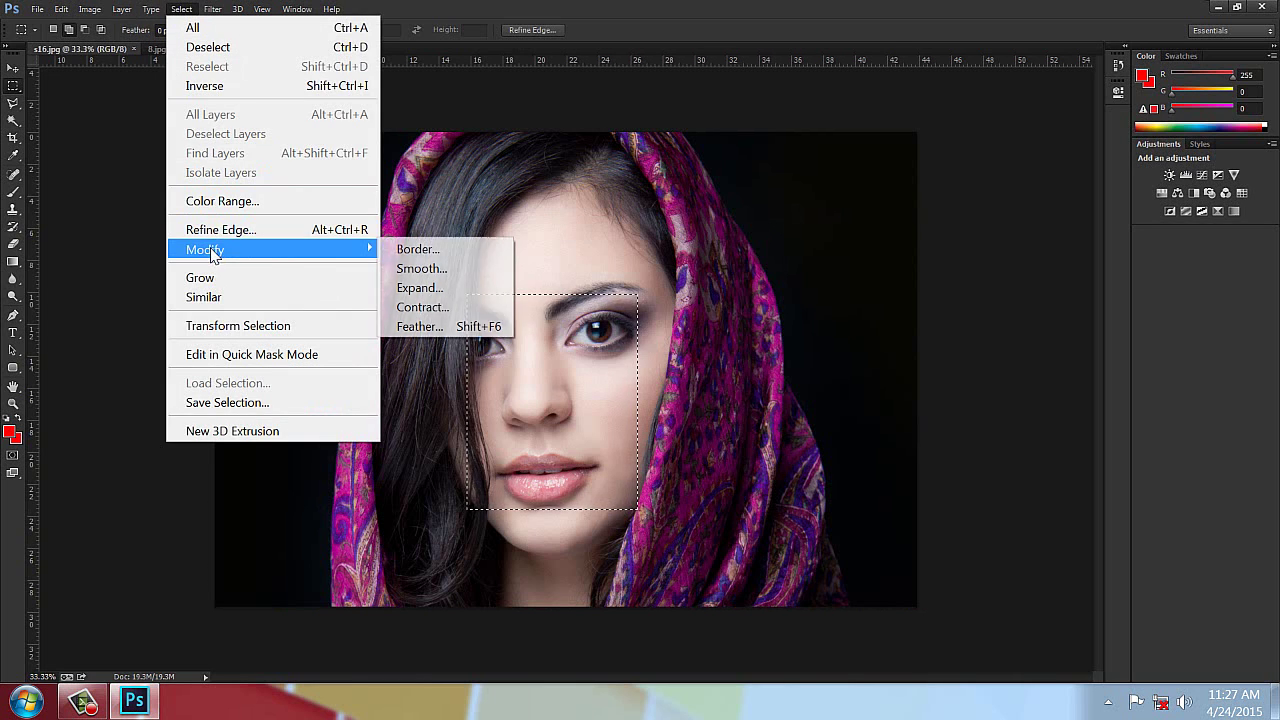
pyautogui.click(421, 268)
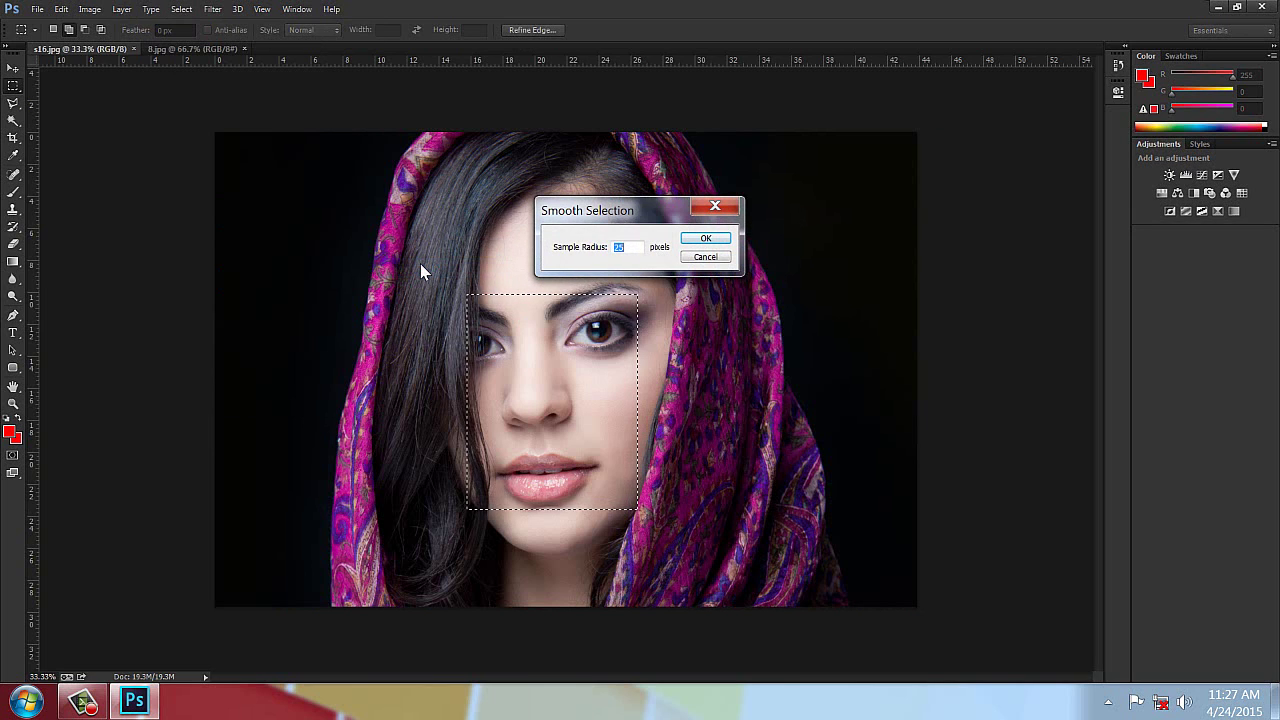
pyautogui.write('75')
pyautogui.press('Return')
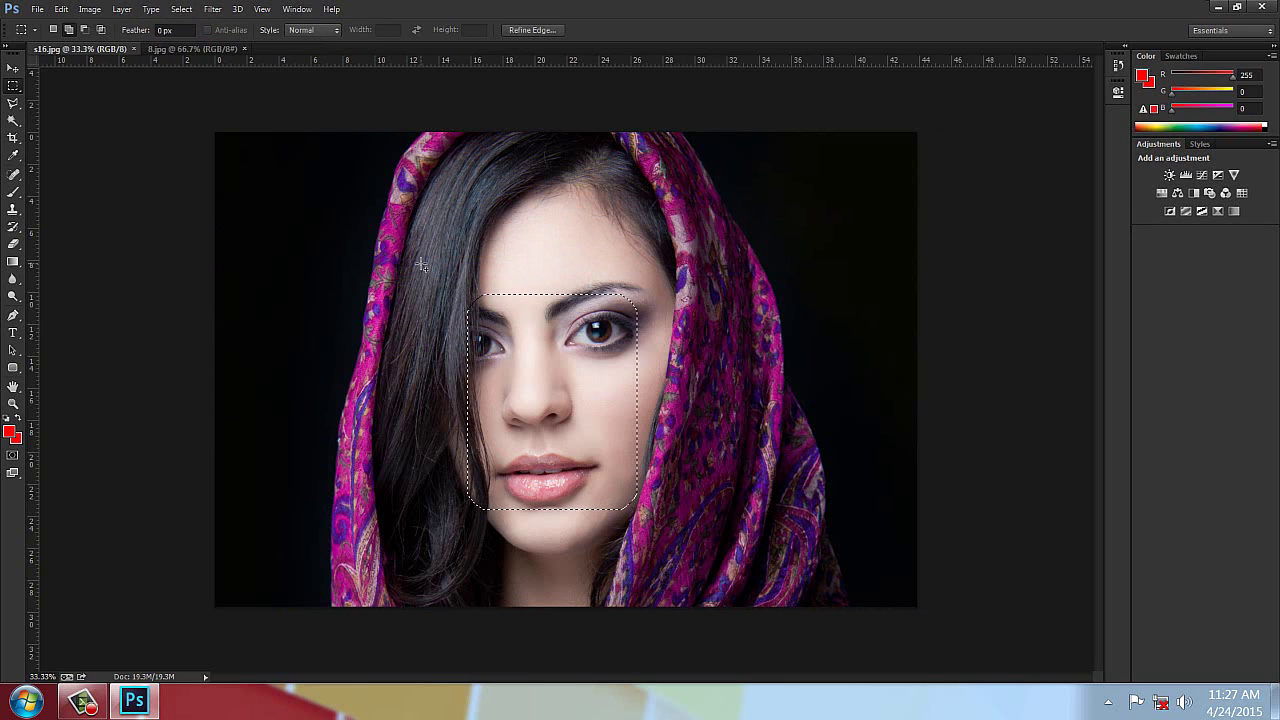
# Step: Copy the rounded face, paste it into 8.jpg, then undo the paste
pyautogui.click(62, 10)
pyautogui.click(113, 147)
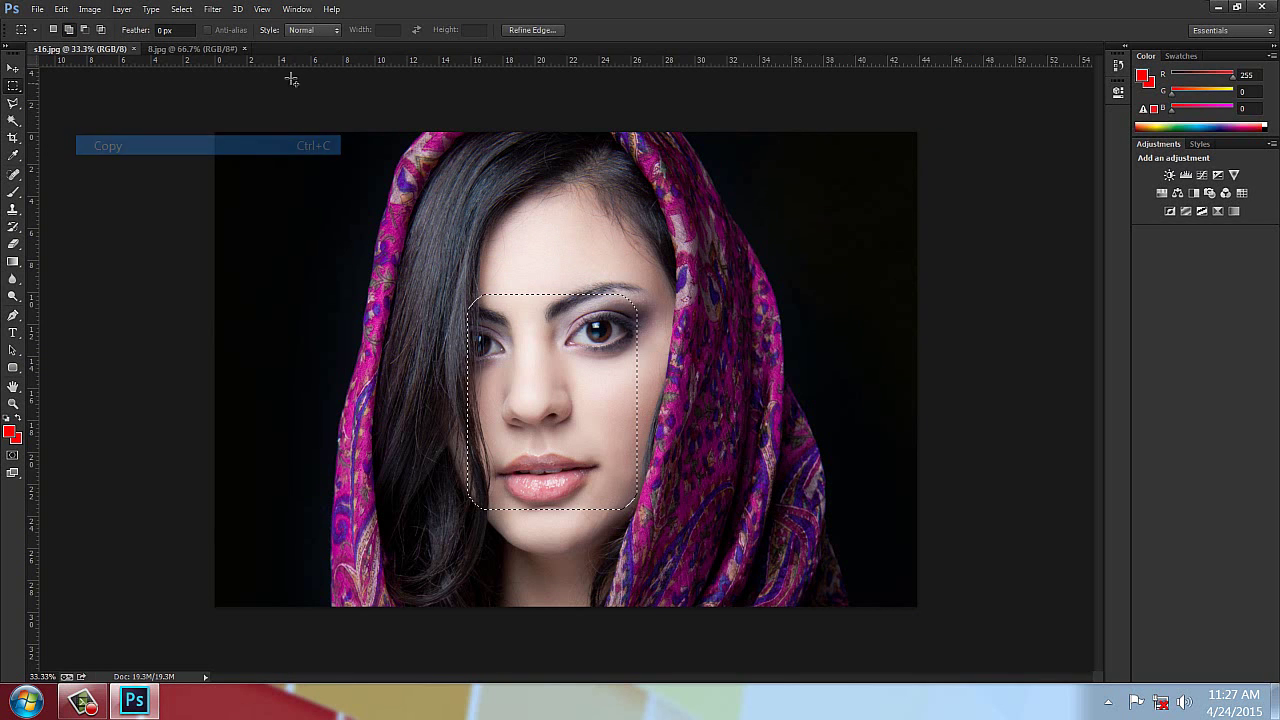
pyautogui.click(205, 47)
pyautogui.click(66, 9)
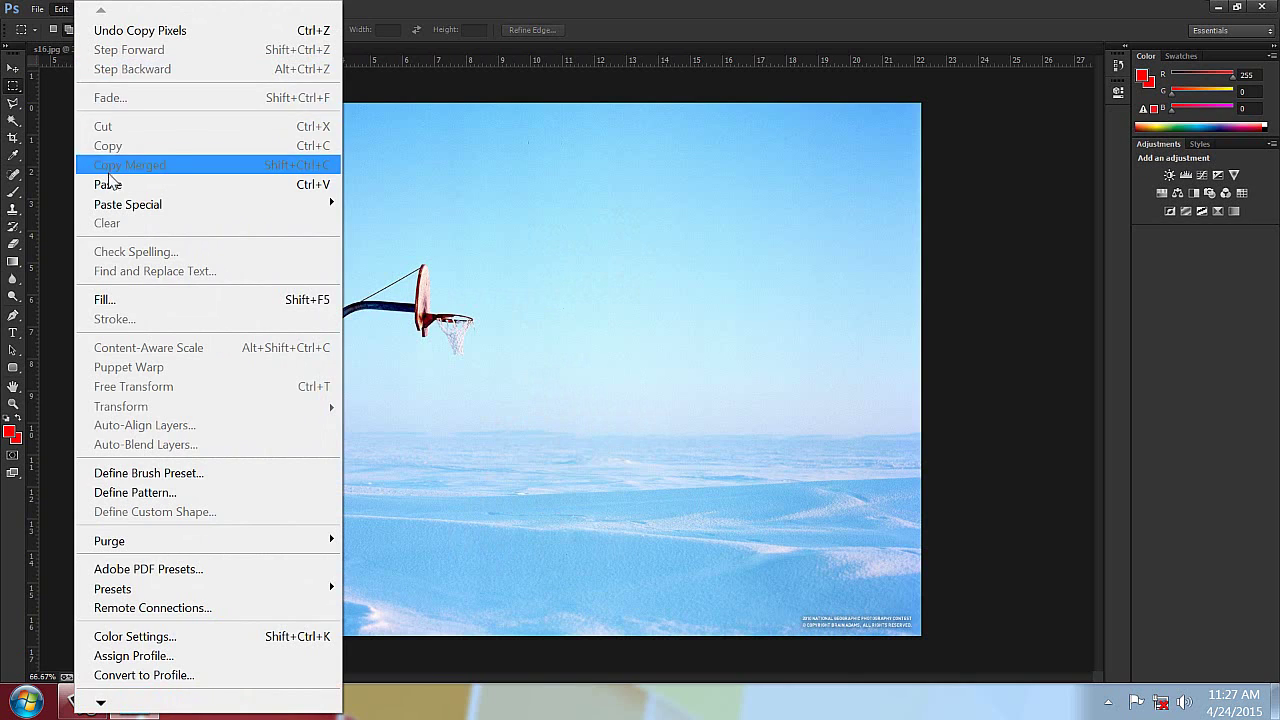
pyautogui.click(113, 183)
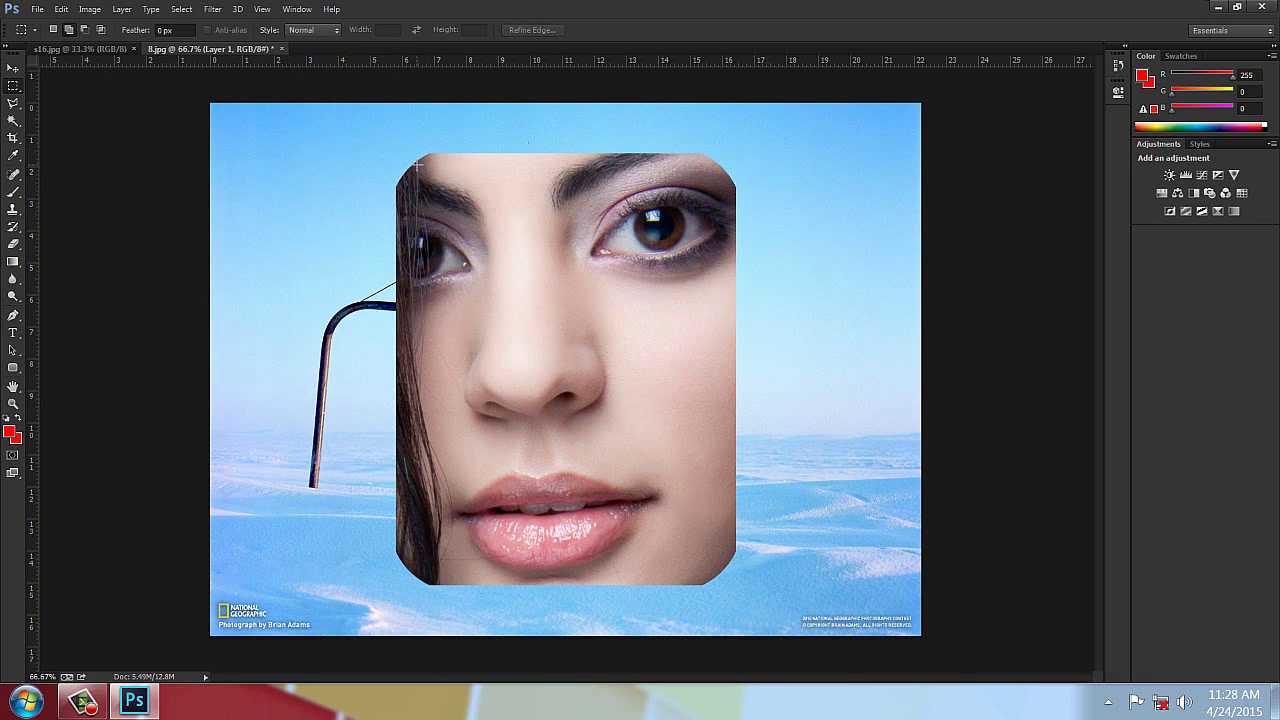
pyautogui.hotkey('ctrl', 'z')
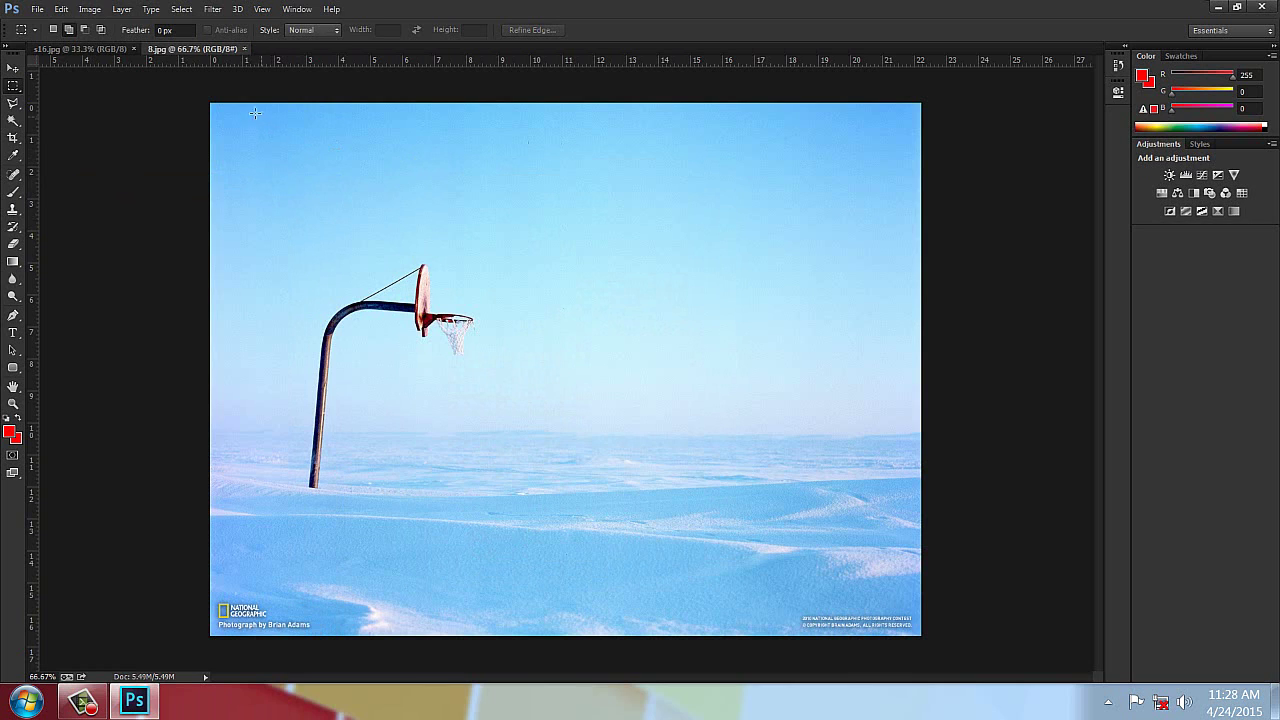
# Step: Feather the face selection in s16.jpg by 20 pixels
pyautogui.click(104, 50)
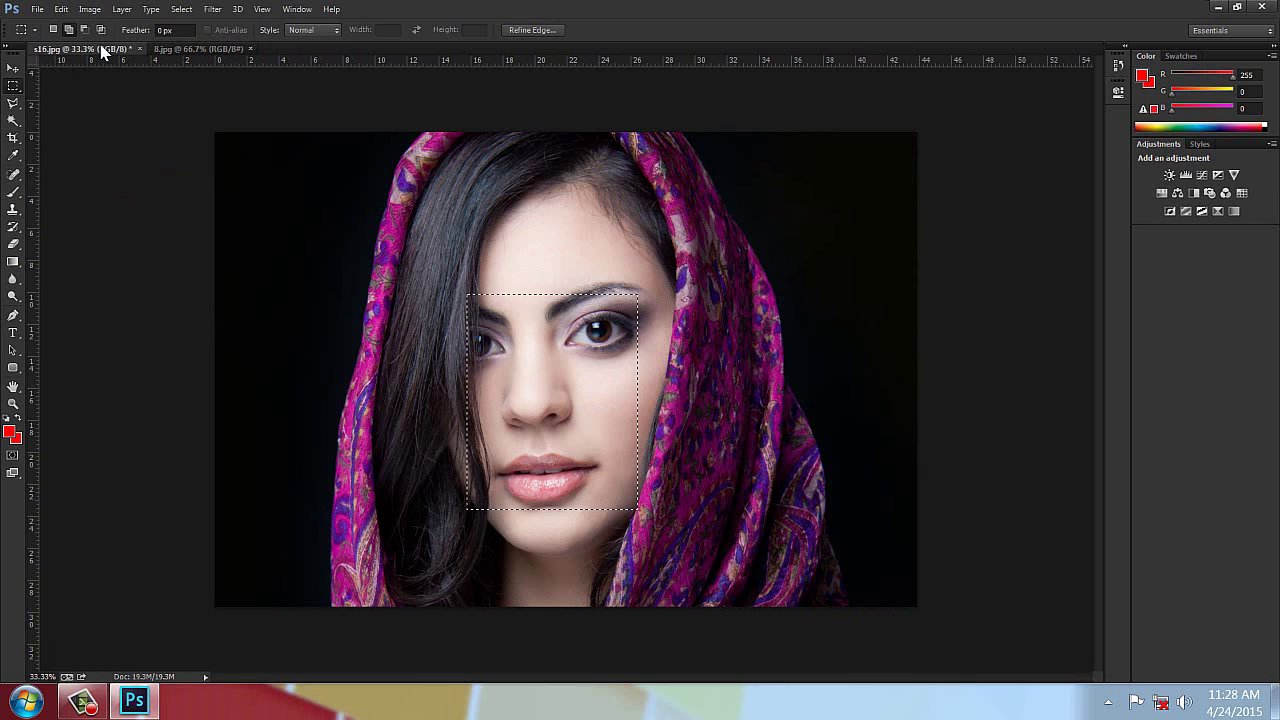
pyautogui.click(182, 9)
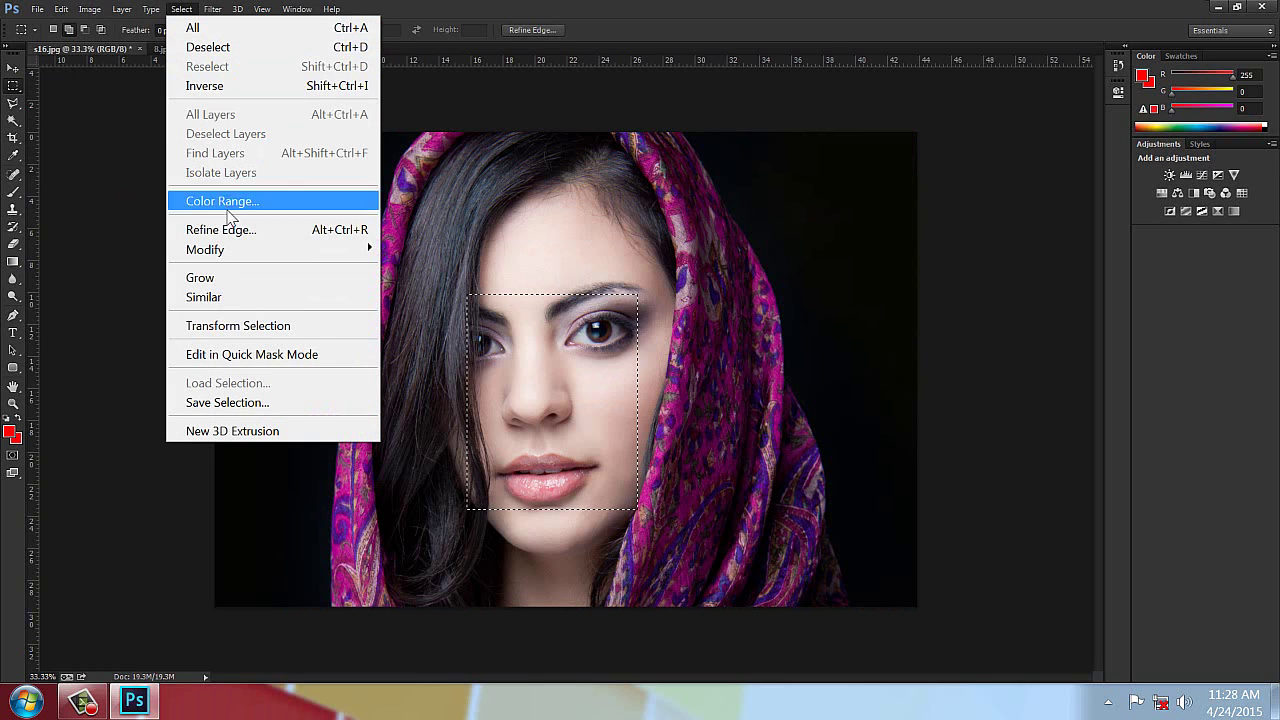
pyautogui.moveTo(314, 249)
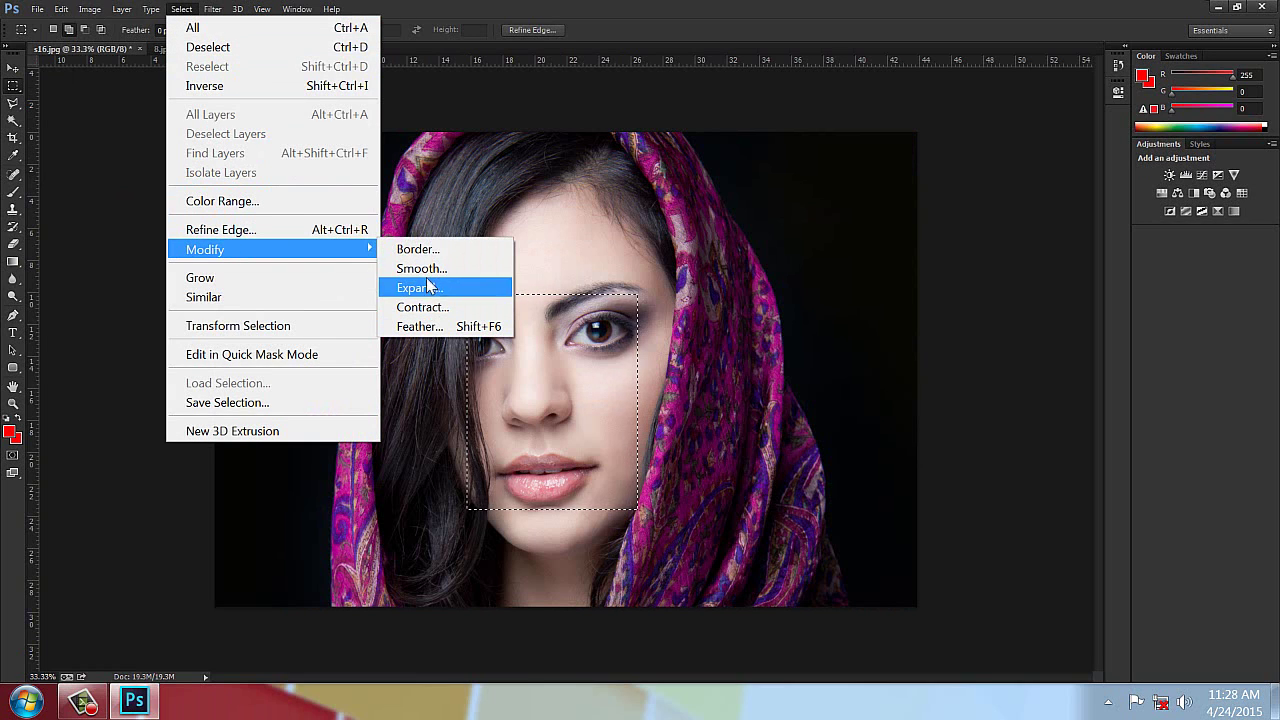
pyautogui.click(420, 327)
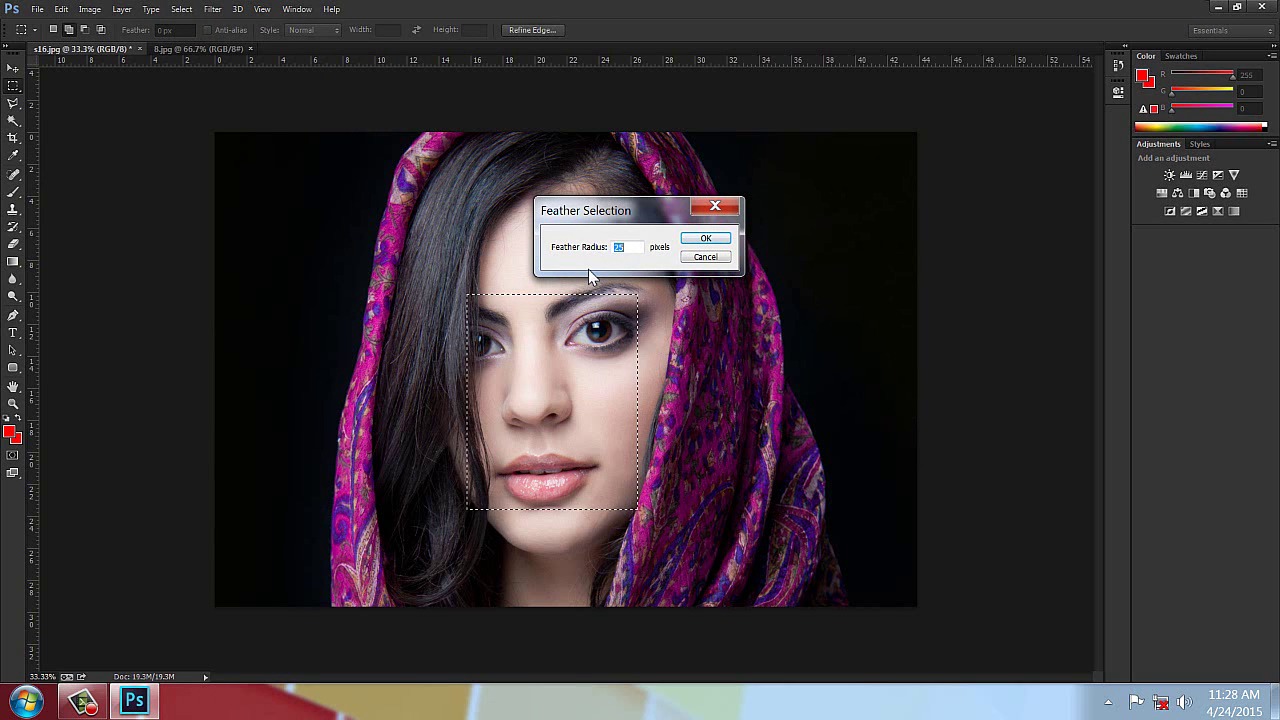
pyautogui.write('20')
pyautogui.press('Return')
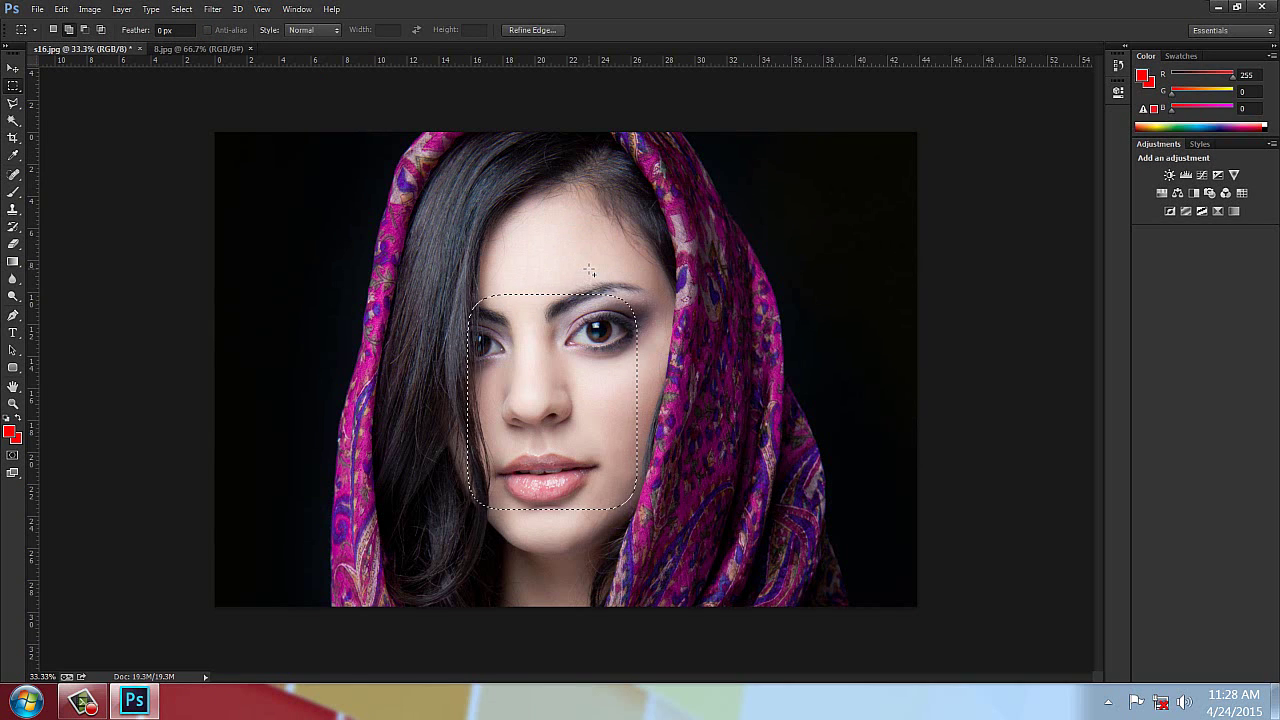
# Step: Paste the feathered face into 8.jpg and move it toward the upper left
pyautogui.click(201, 50)
pyautogui.click(61, 9)
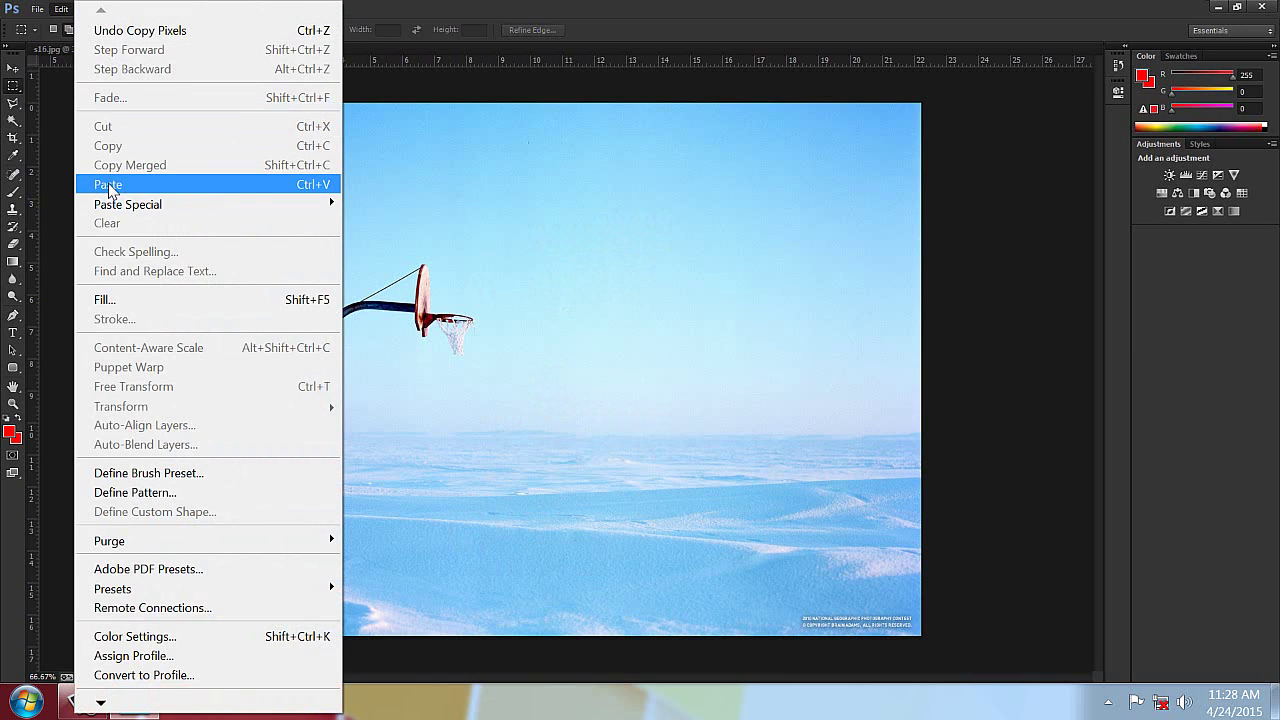
pyautogui.click(108, 185)
pyautogui.click(13, 68)
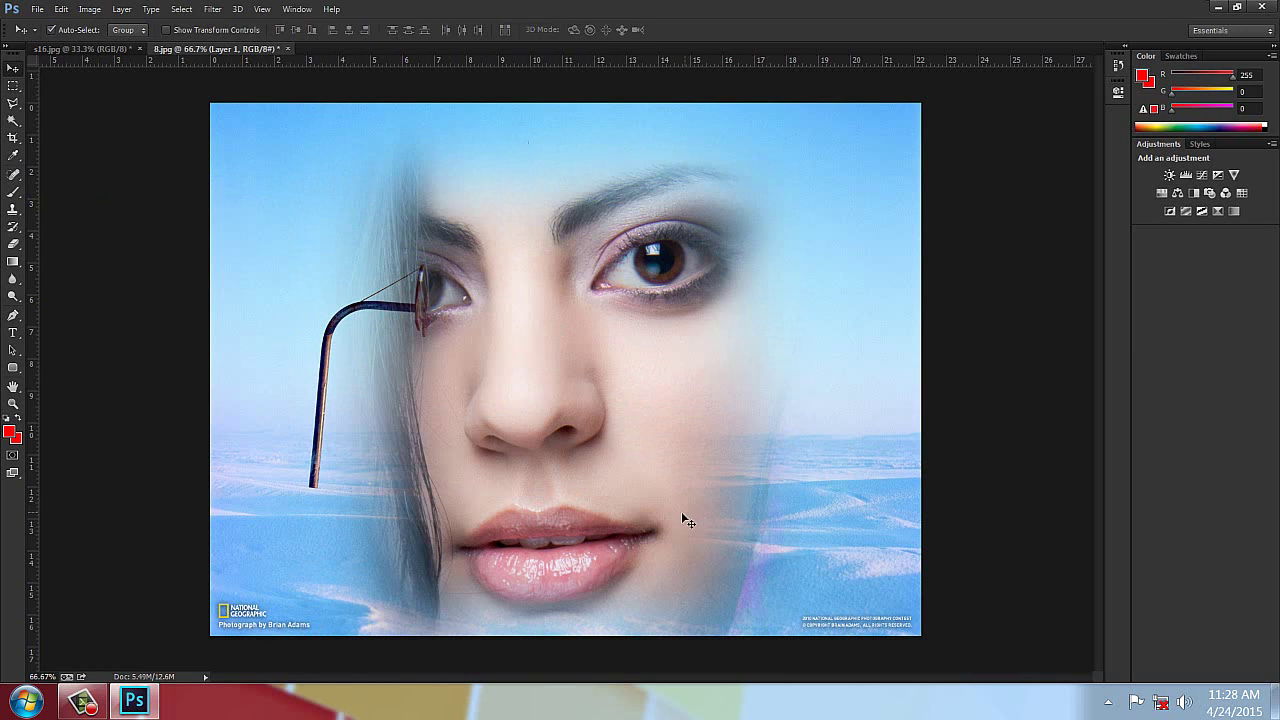
pyautogui.moveTo(683, 518); pyautogui.dragTo(425, 459)
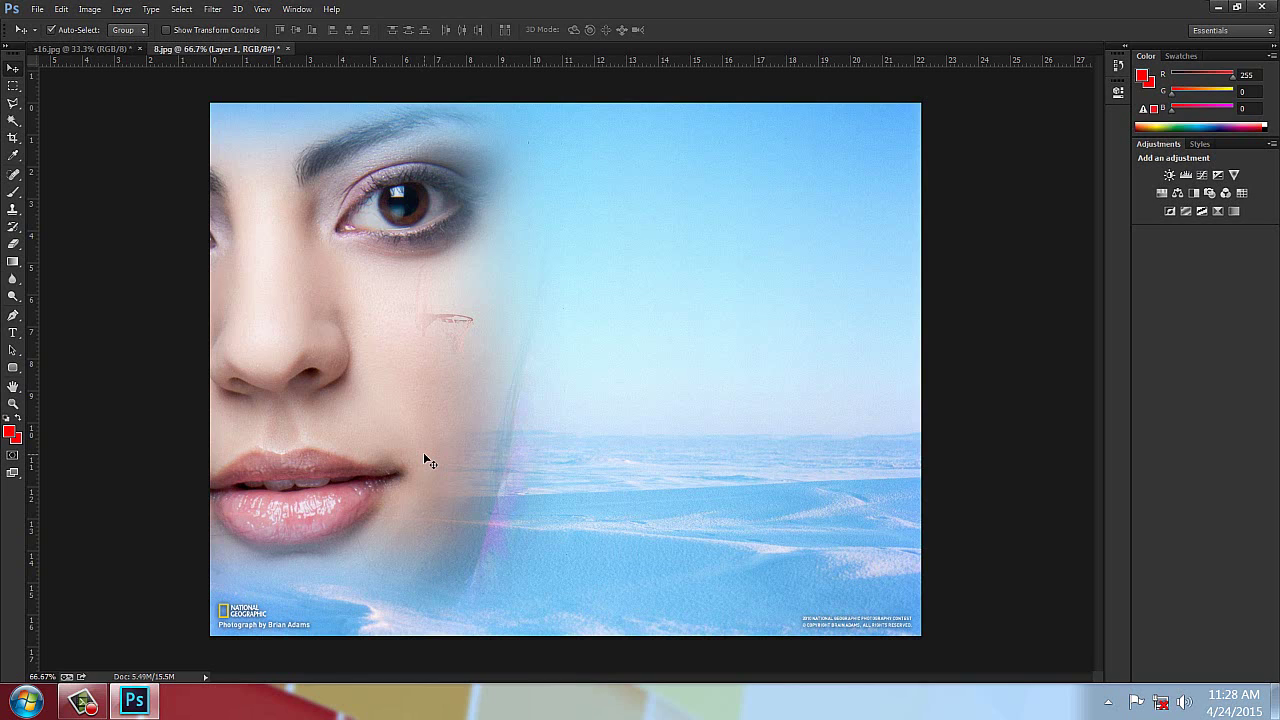
pyautogui.click(13, 86)
pyautogui.click(172, 30)
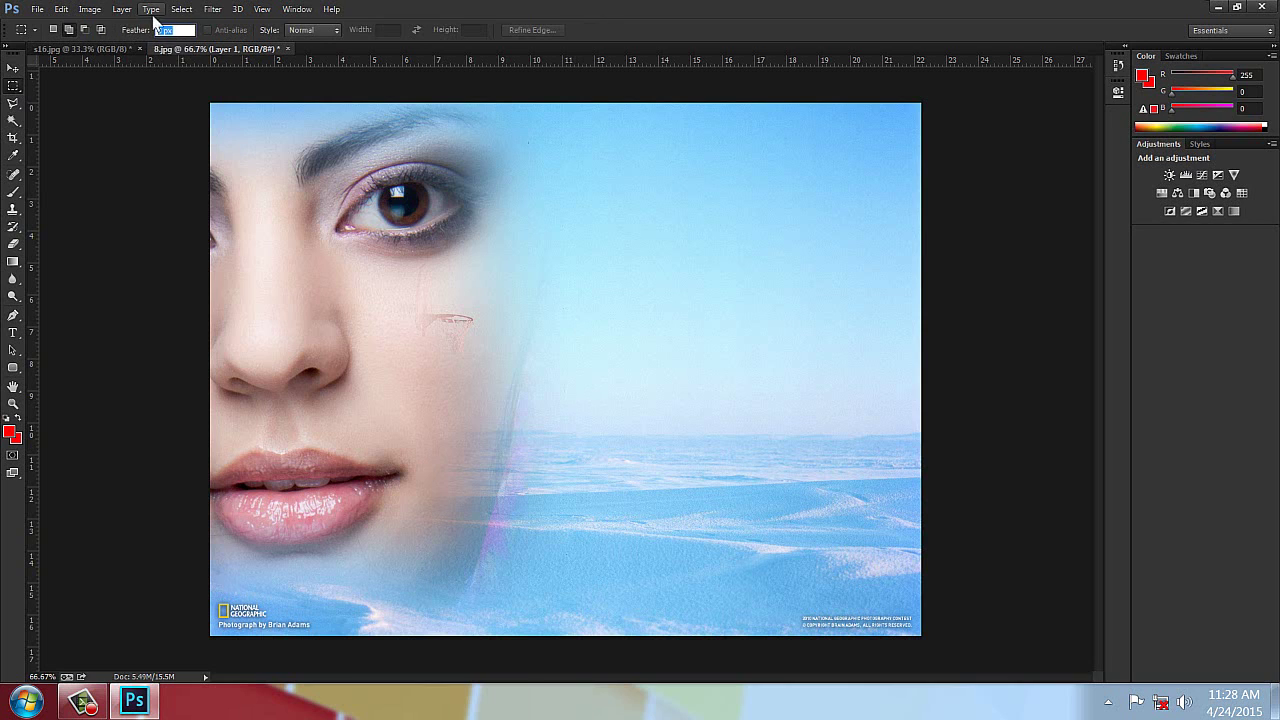
pyautogui.click(174, 10)
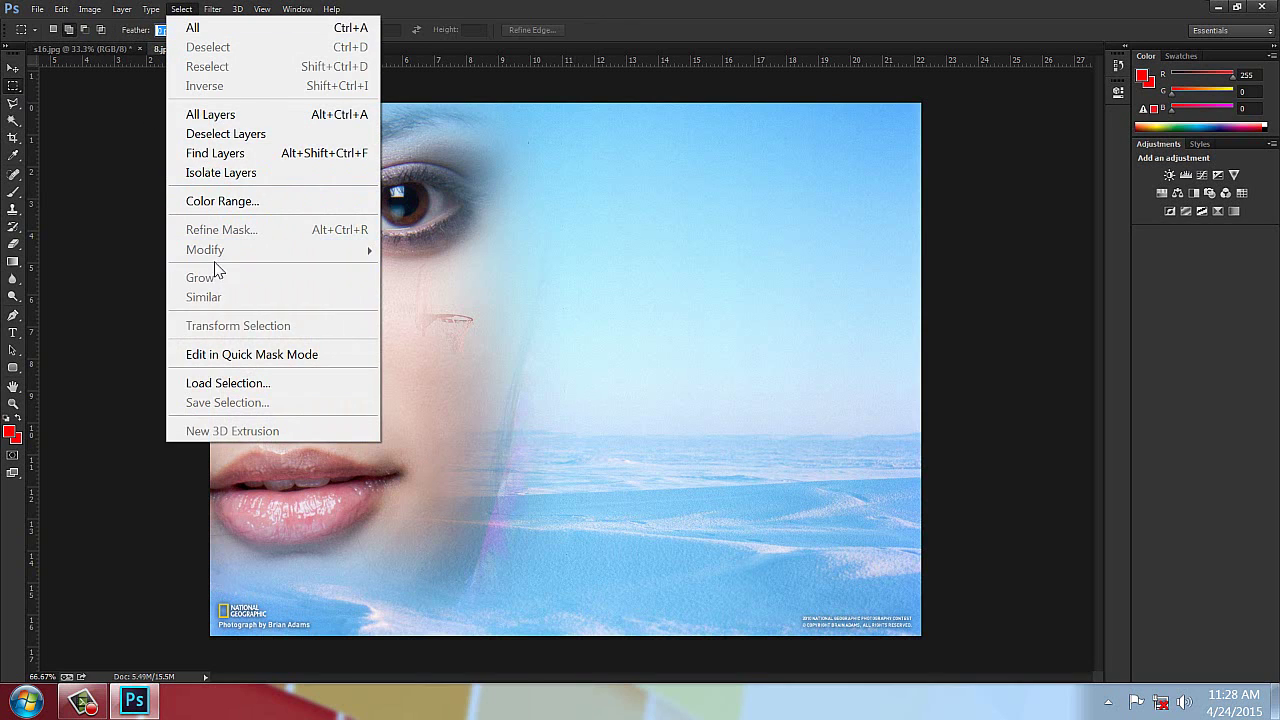
pyautogui.click(460, 309)
pyautogui.moveTo(471, 297); pyautogui.dragTo(646, 436)
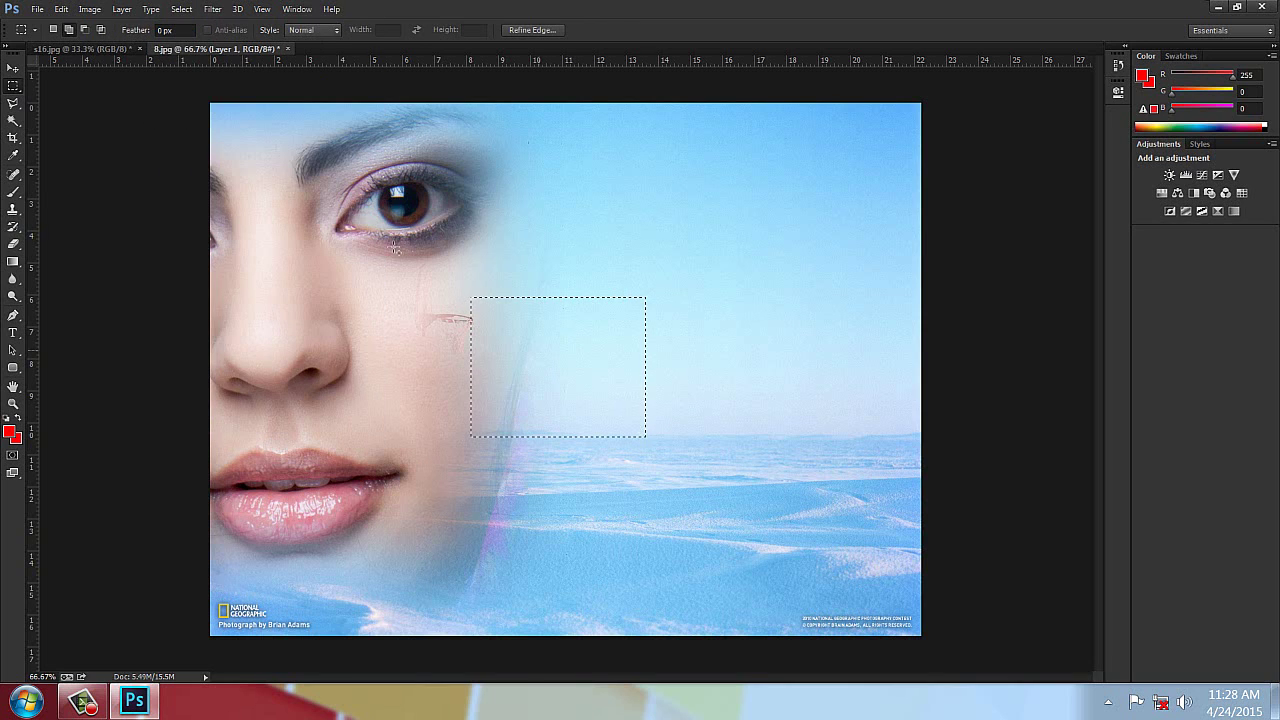
pyautogui.click(181, 9)
pyautogui.moveTo(229, 250)
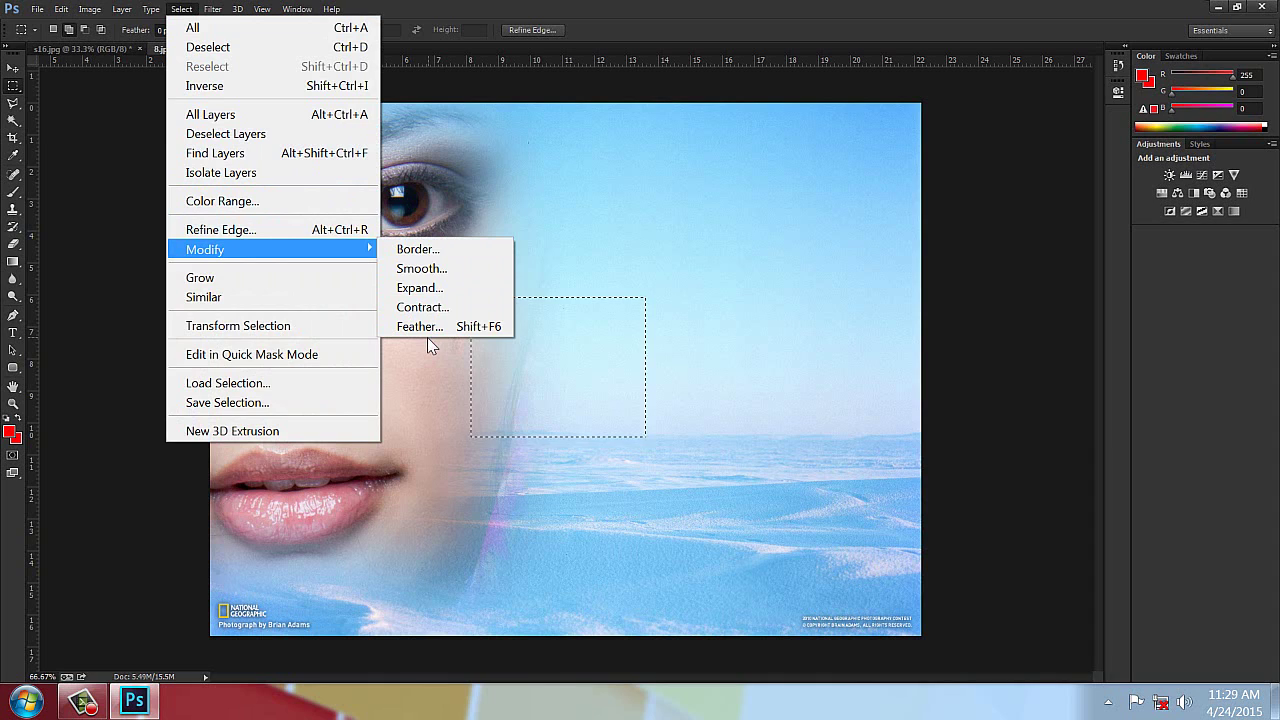
pyautogui.click(531, 16)
pyautogui.hotkey('ctrl', 'd')
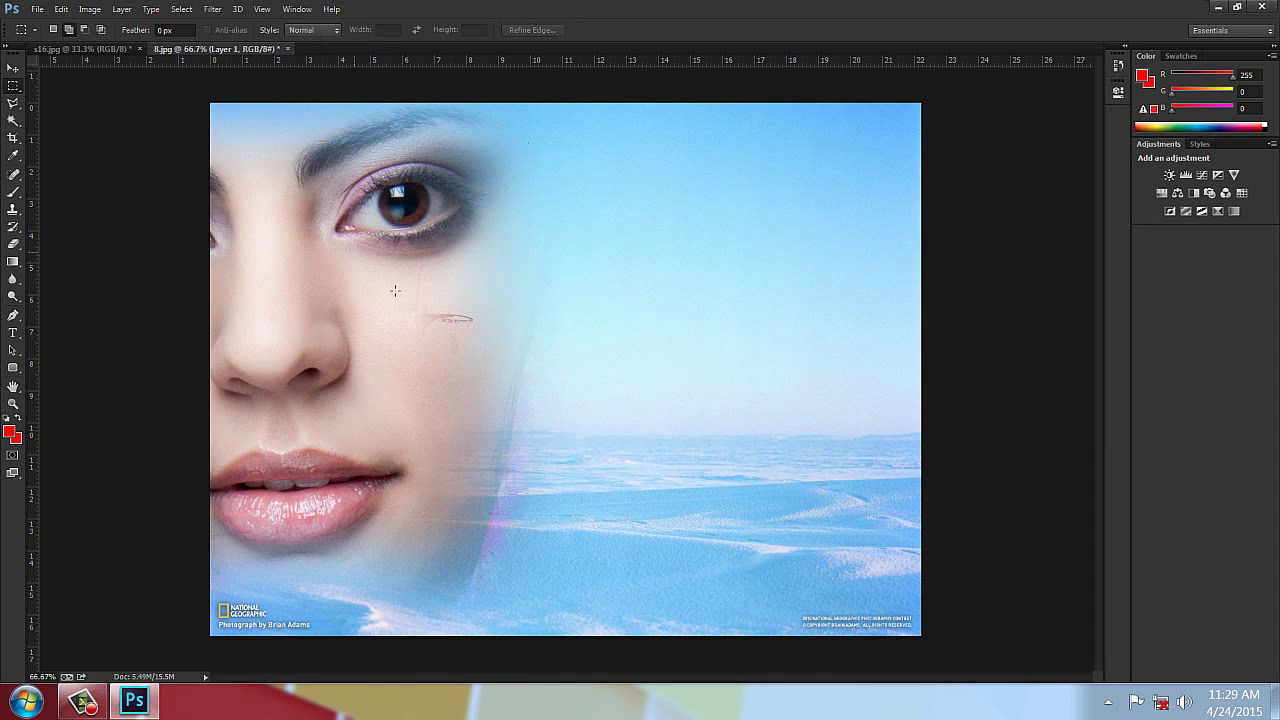
pyautogui.click(12, 70)
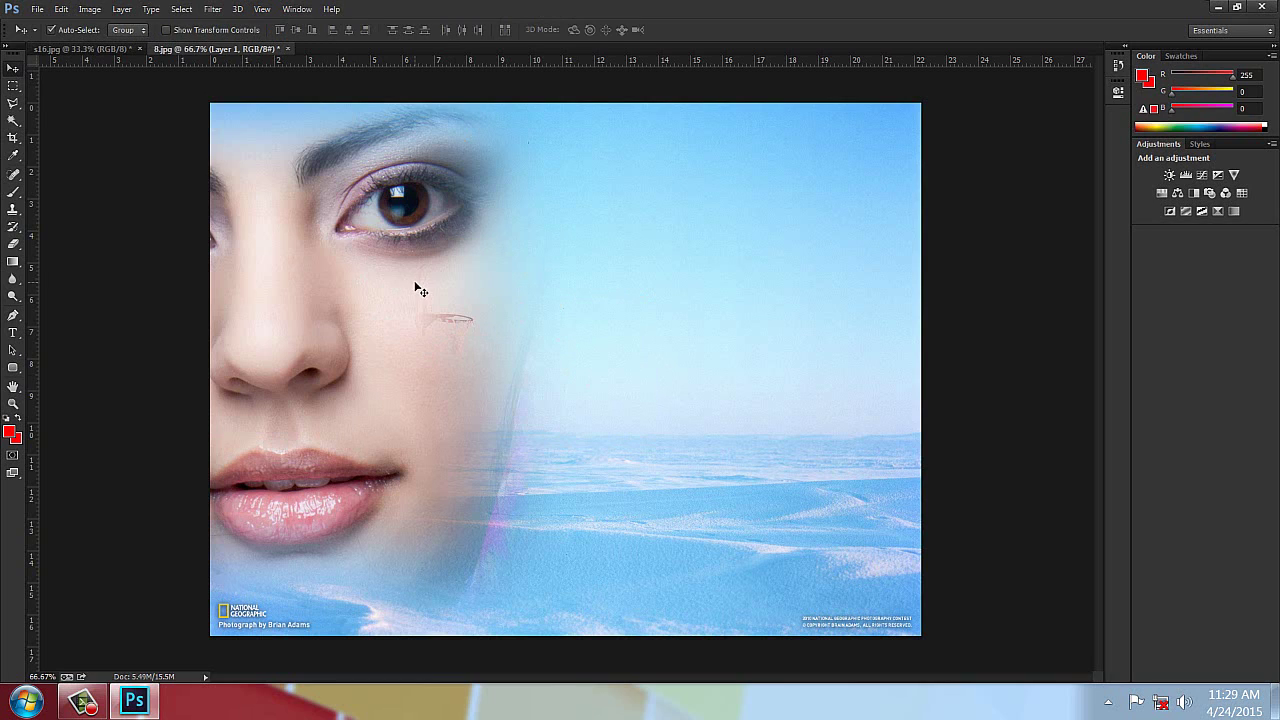